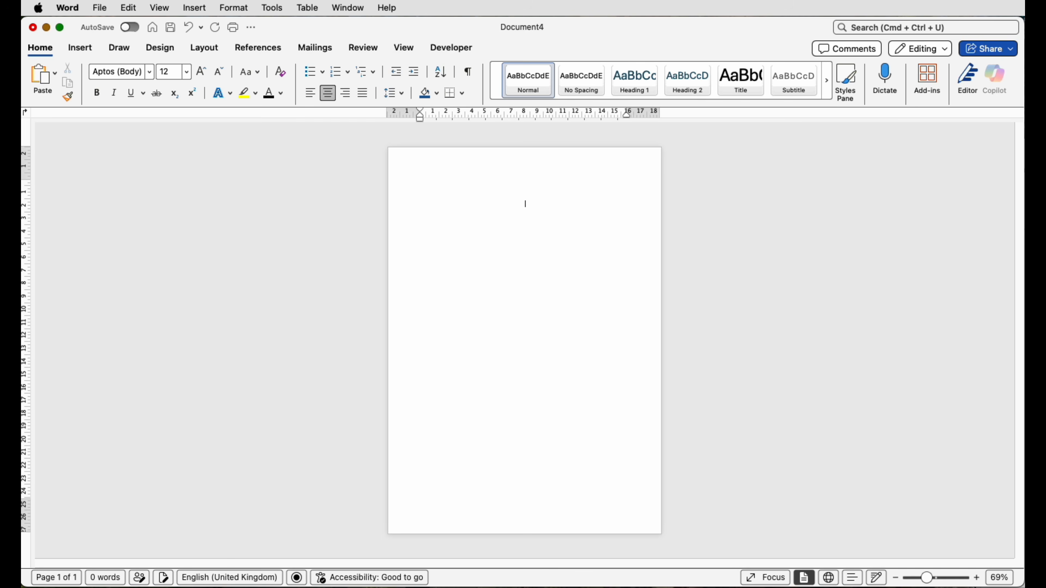
Insert a table with 2 columns and 20 rows into the blank document
{"action": "left_click", "coordinate": [85, 50]}
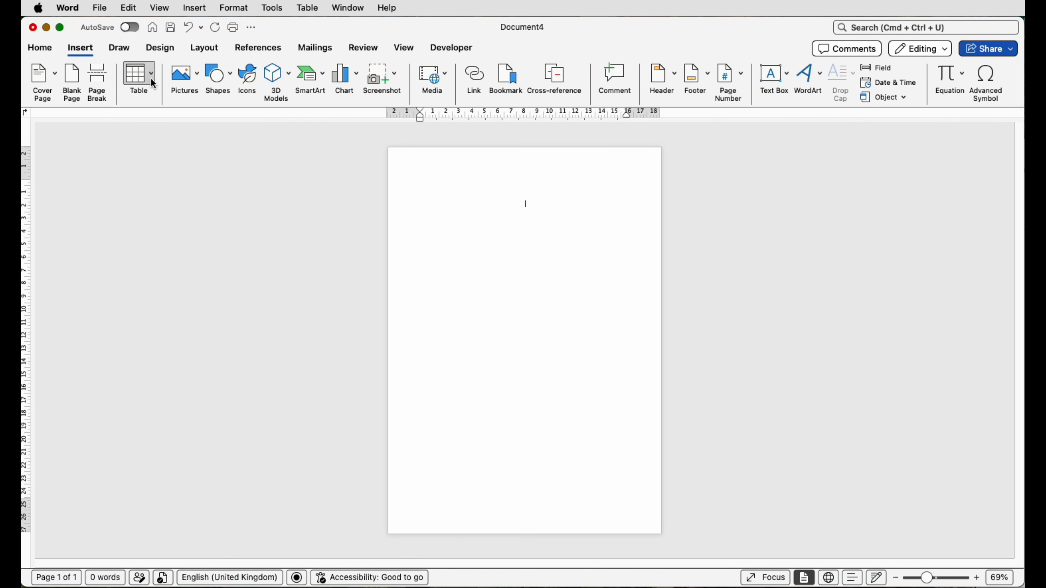
{"action": "left_click", "coordinate": [151, 78]}
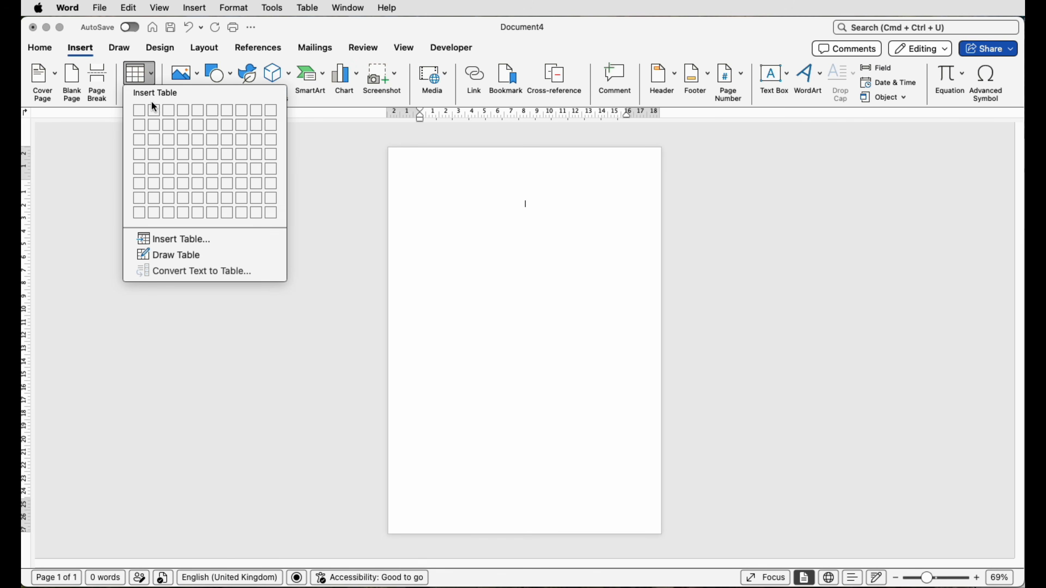
{"action": "left_click", "coordinate": [174, 241]}
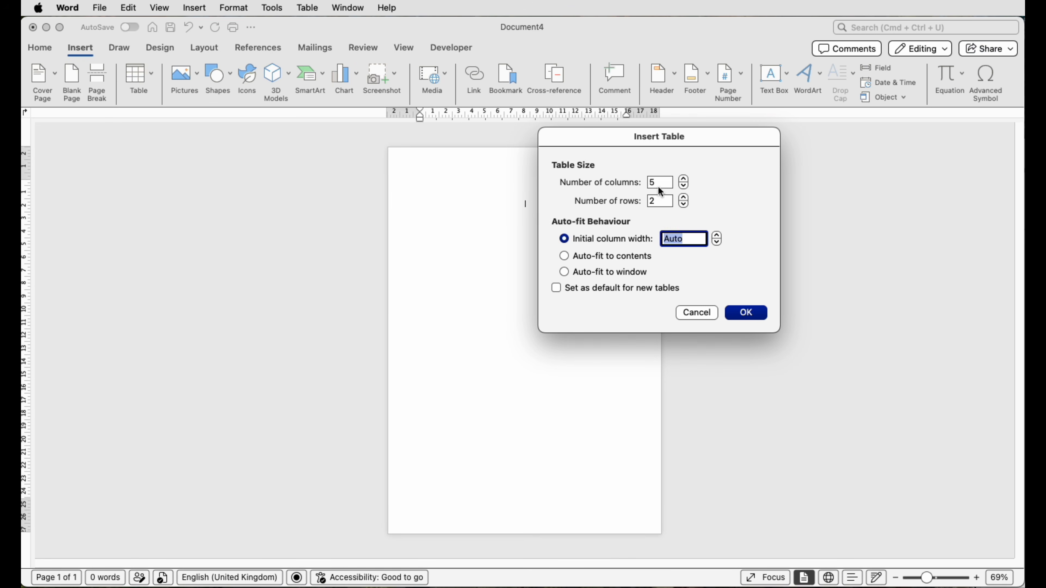
{"action": "left_click", "coordinate": [647, 183]}
{"action": "double_click", "coordinate": [648, 183]}
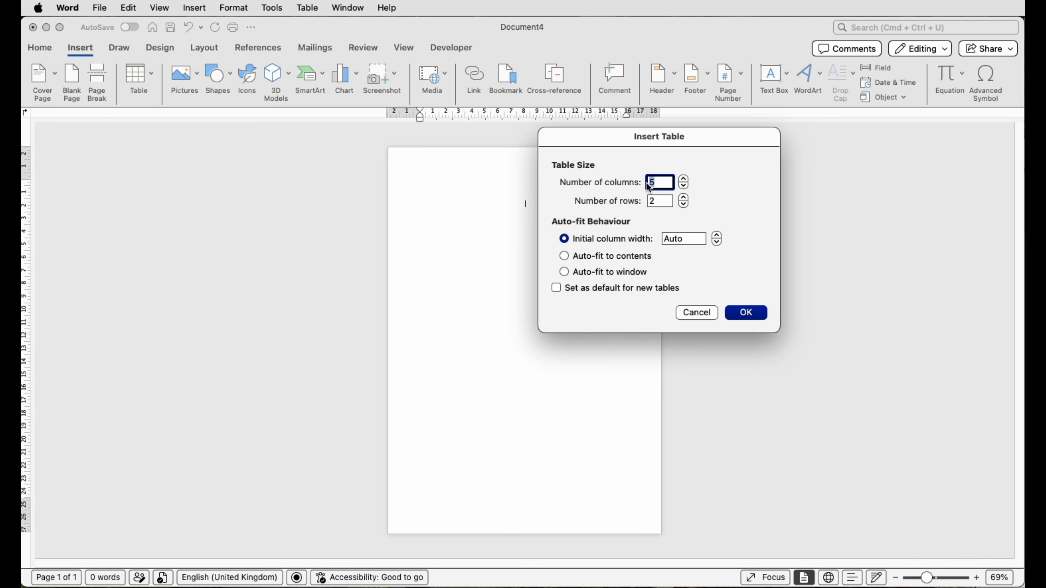
{"action": "type", "text": "2"}
{"action": "left_click", "coordinate": [662, 201]}
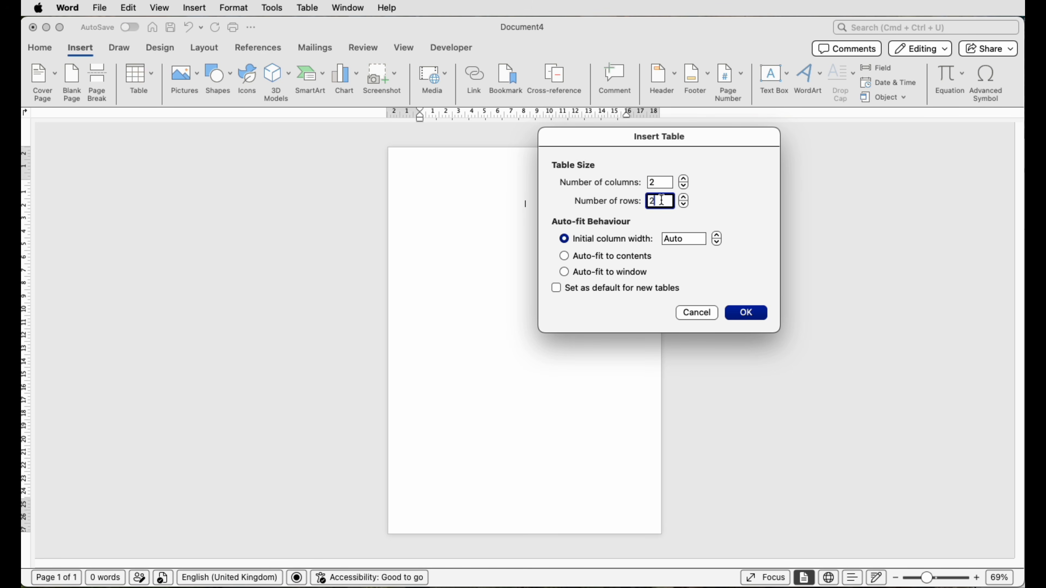
{"action": "type", "text": "0"}
{"action": "left_click", "coordinate": [745, 317]}
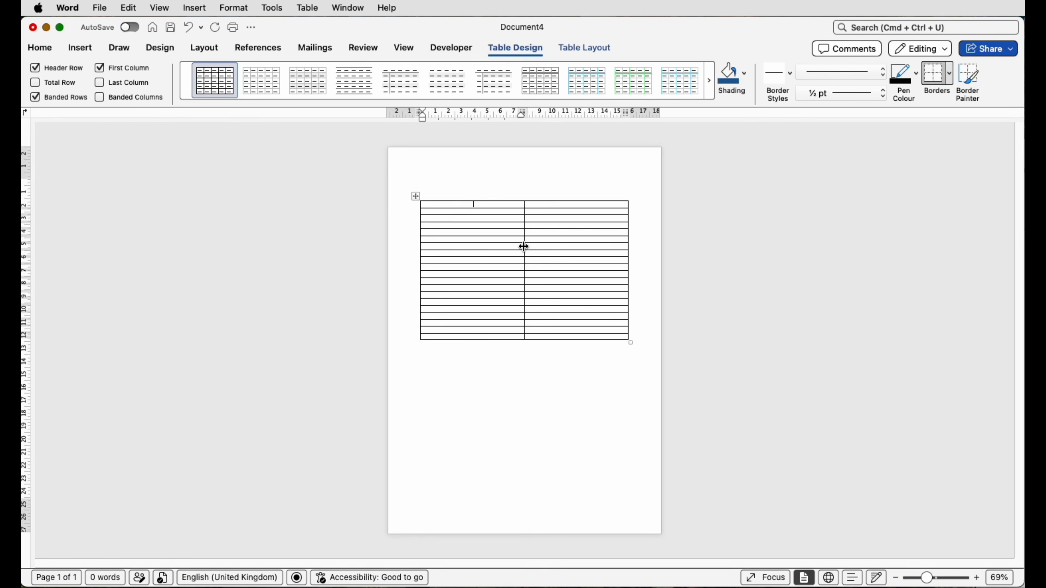
Narrow the table's first column to about 6.5 cm and set the height of all rows to 1 cm
{"action": "left_click_drag", "start_coordinate": [524, 246], "coordinate": [505, 248]}
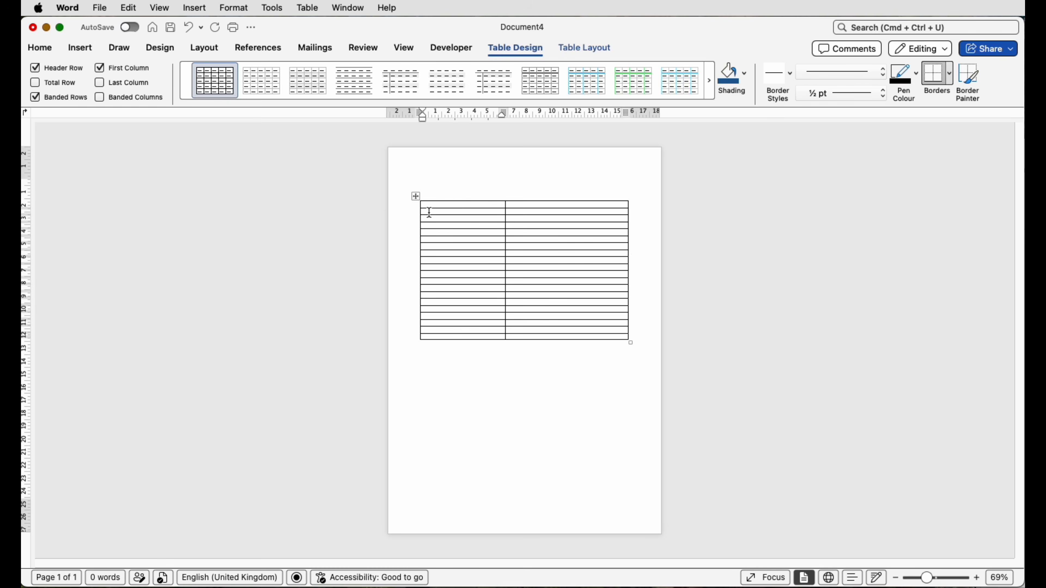
{"action": "left_click", "coordinate": [416, 196]}
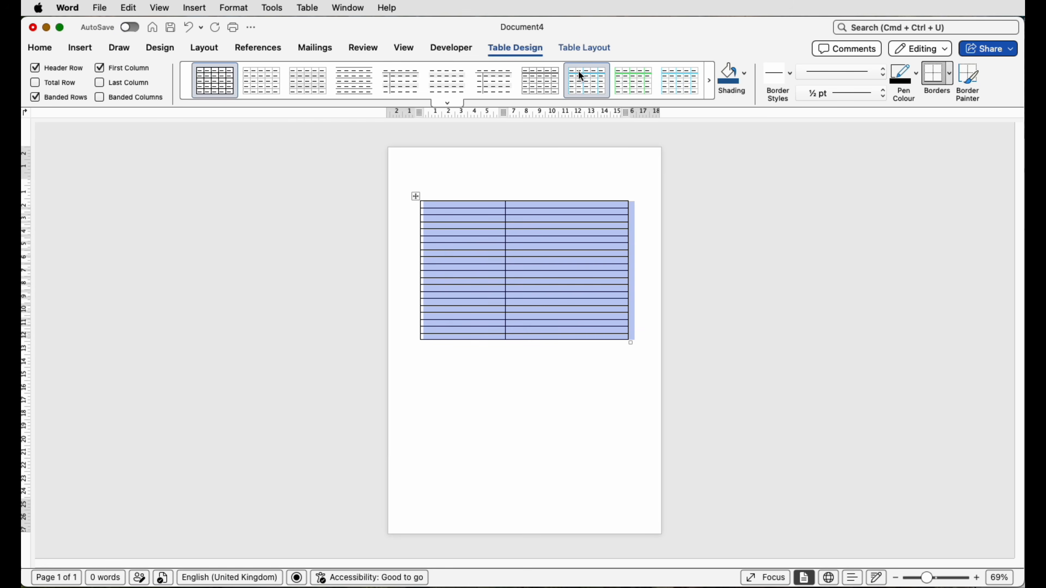
{"action": "left_click", "coordinate": [587, 51]}
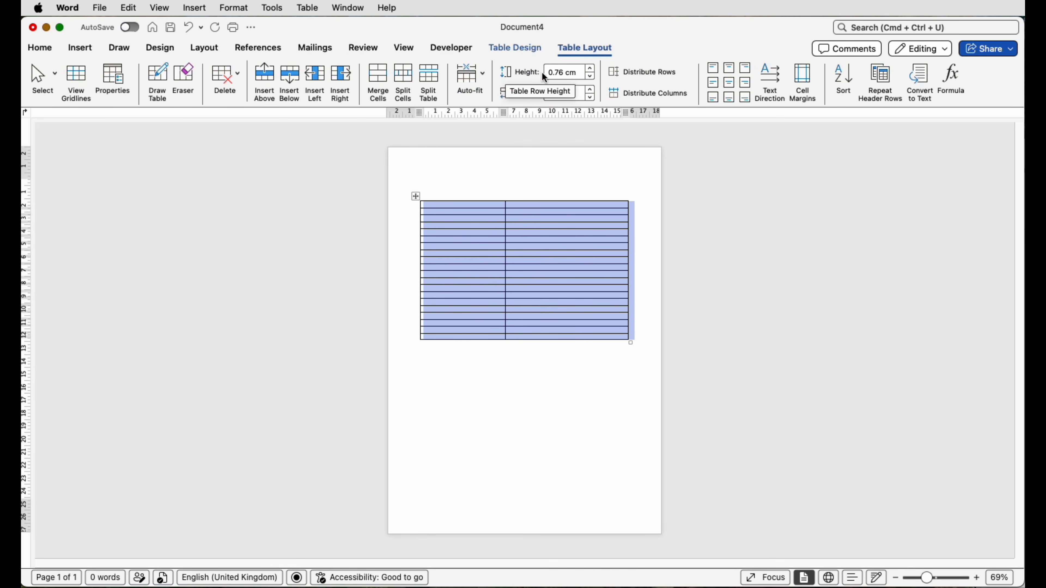
{"action": "left_click_drag", "start_coordinate": [580, 72], "coordinate": [547, 73]}
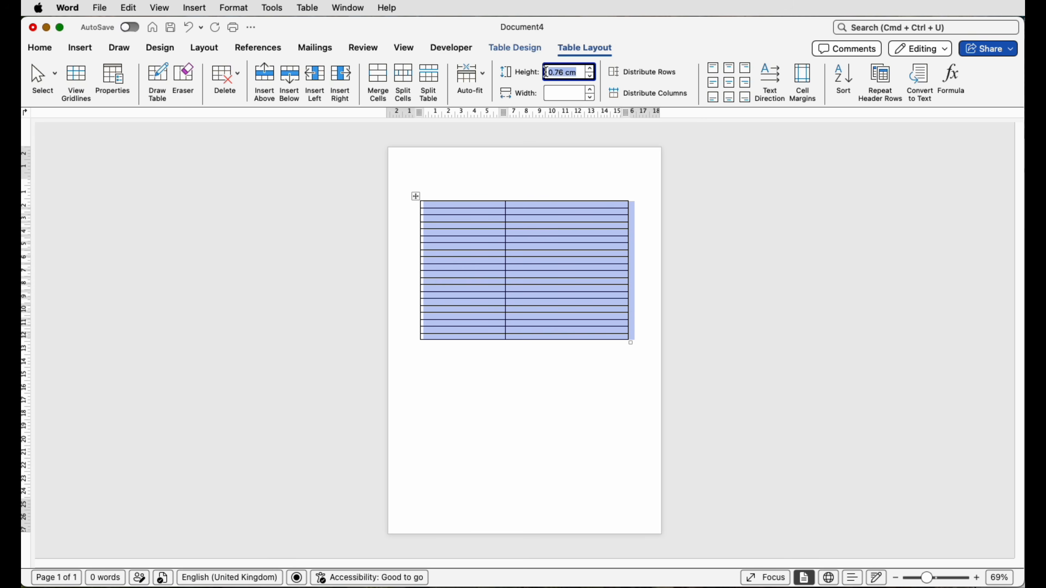
{"action": "type", "text": "1"}
{"action": "key", "text": "Return"}
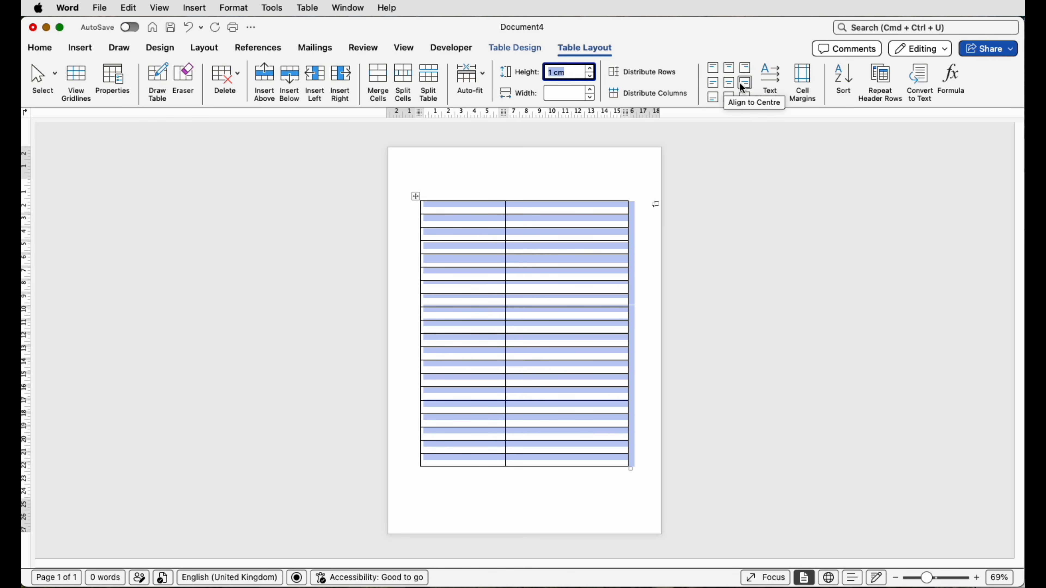
Align all table cells centre left and merge the two cells of the first row
{"action": "left_click", "coordinate": [715, 87]}
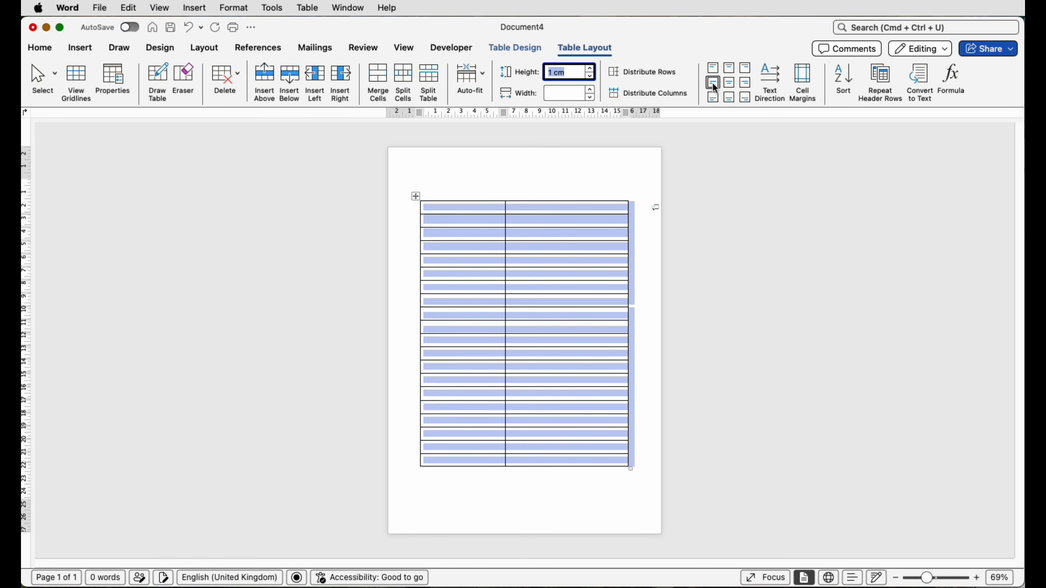
{"action": "left_click", "coordinate": [483, 209]}
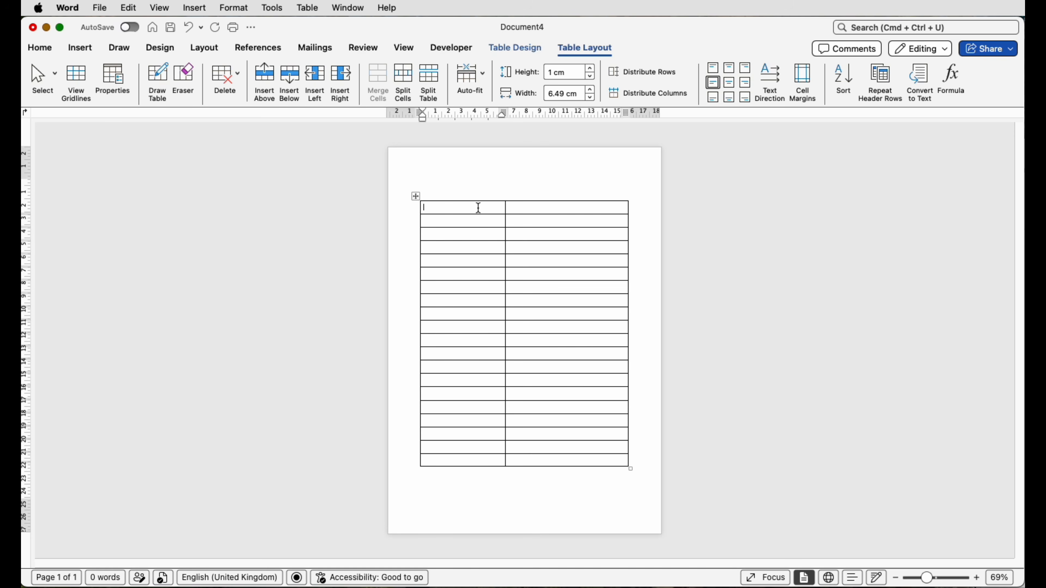
{"action": "left_click_drag", "start_coordinate": [478, 208], "coordinate": [512, 213]}
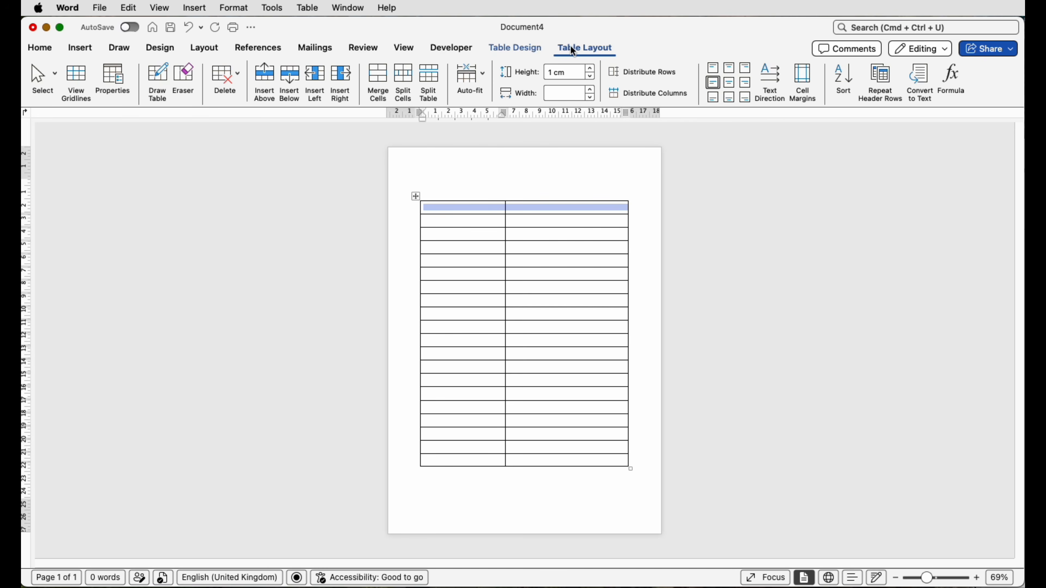
{"action": "left_click", "coordinate": [383, 79]}
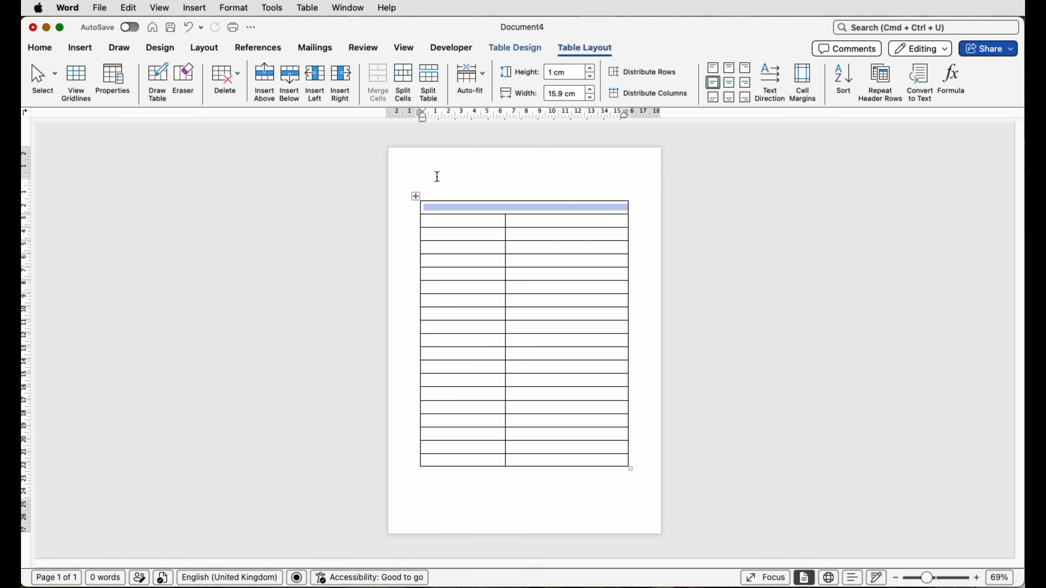
Enter "EMPLOYEE INFORMATION" in the merged first row and centre it in the cell
{"action": "left_click", "coordinate": [528, 210]}
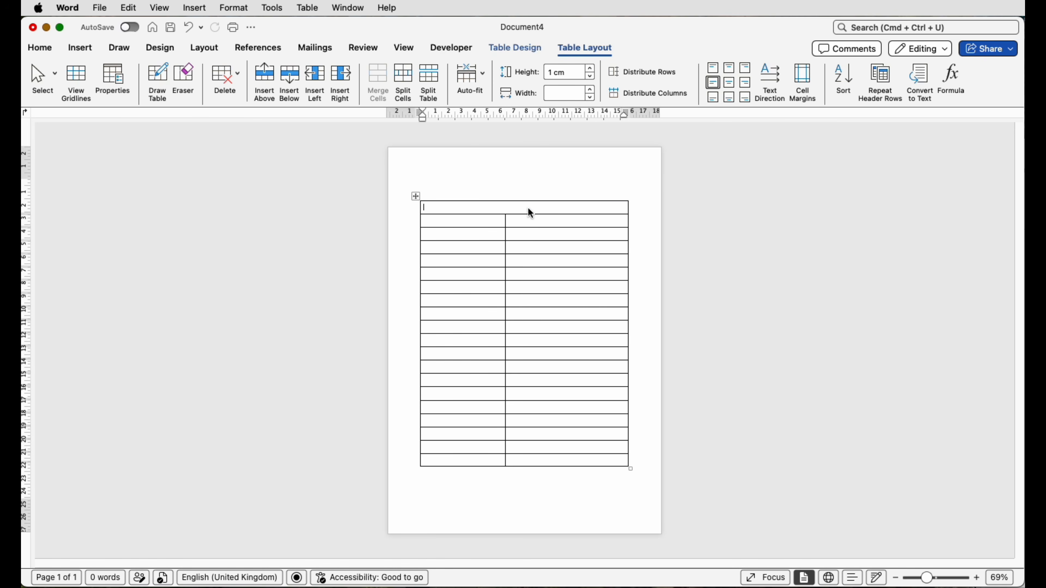
{"action": "type", "text": "EMPLOYEE INFORMATION"}
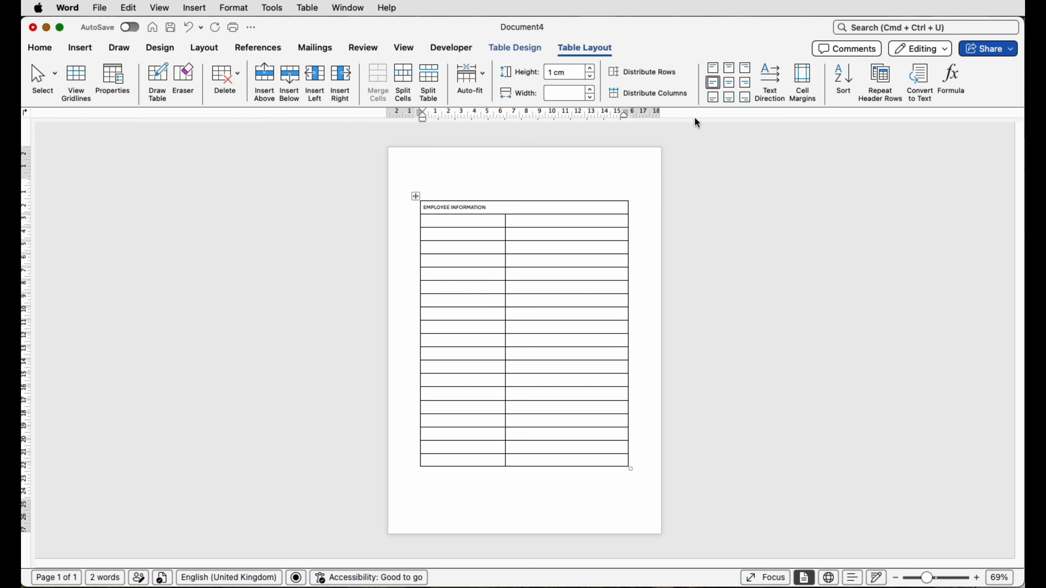
{"action": "left_click", "coordinate": [731, 85]}
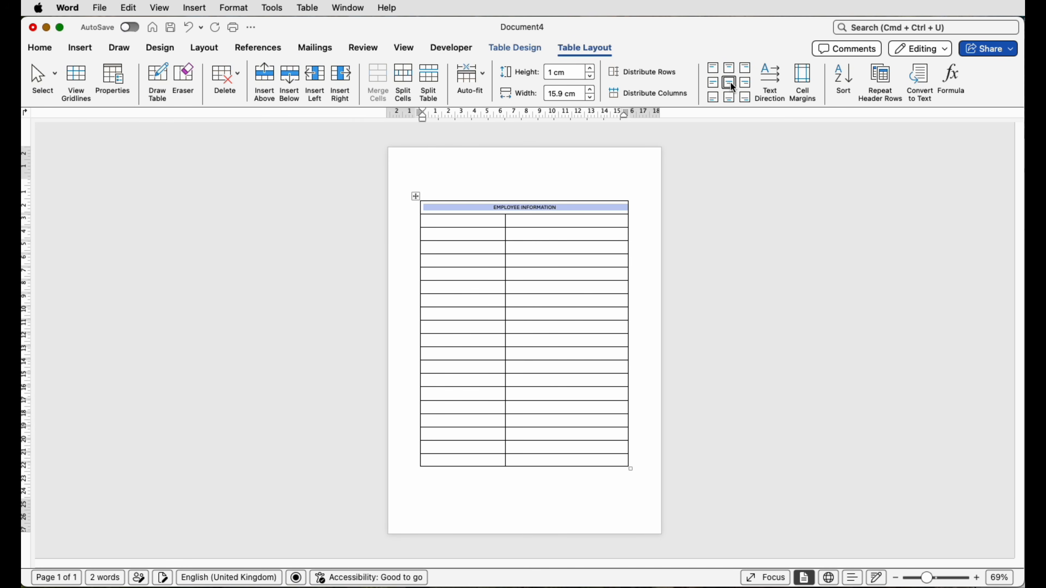
Fill the first column below the heading with "1 Personal Information", Full Name, Address, "City, State, Zip", Phone Number, Email Address and Date of Birth
{"action": "scroll", "coordinate": [432, 222], "scroll_direction": "up", "scroll_amount": 3}
{"action": "left_click", "coordinate": [426, 225]}
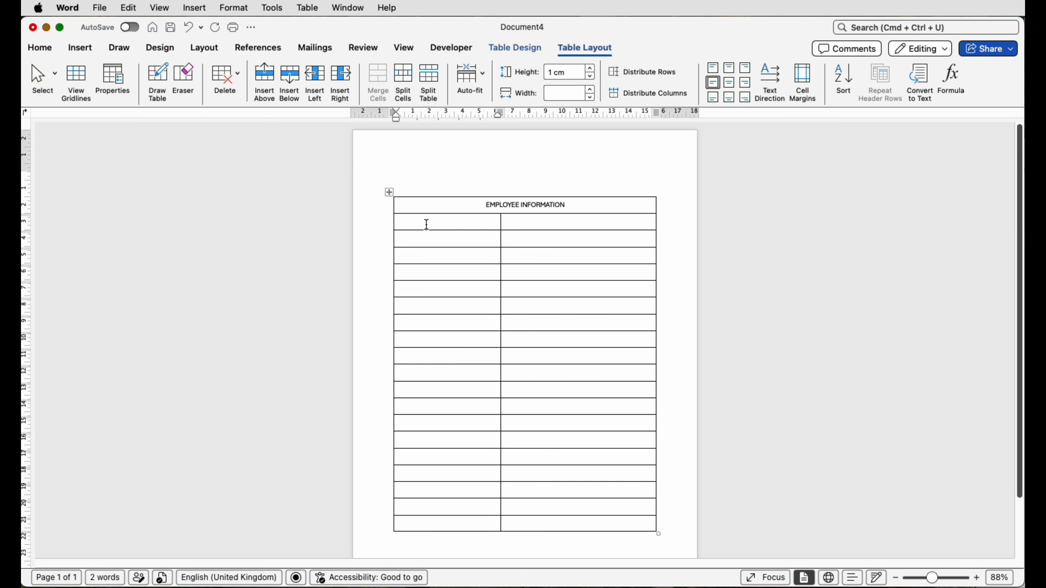
{"action": "type", "text": "1 Personal Information"}
{"action": "left_click", "coordinate": [452, 238]}
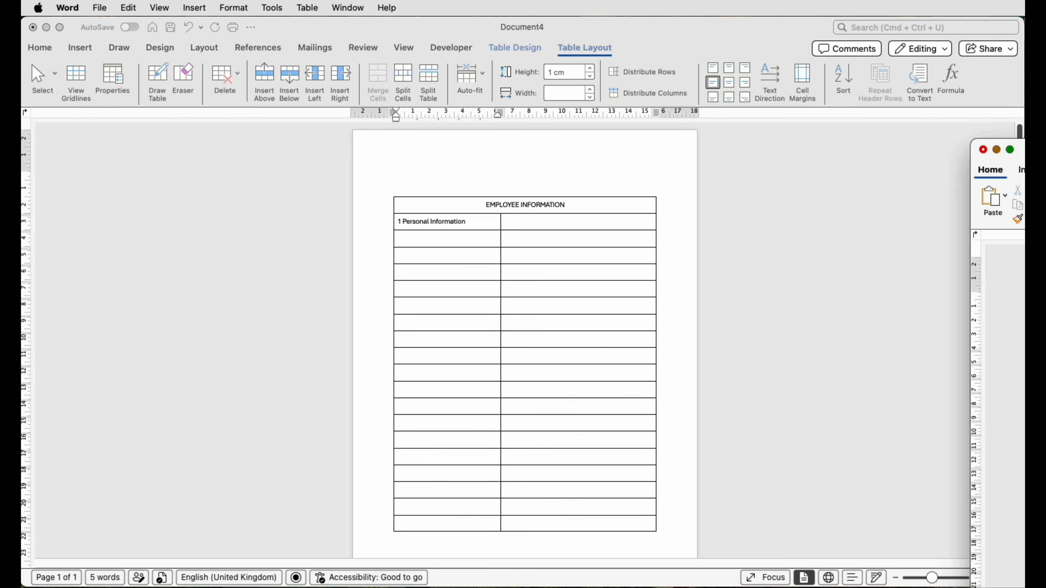
{"action": "left_click", "coordinate": [442, 254], "text": "shift"}
{"action": "left_click", "coordinate": [441, 323], "text": "shift"}
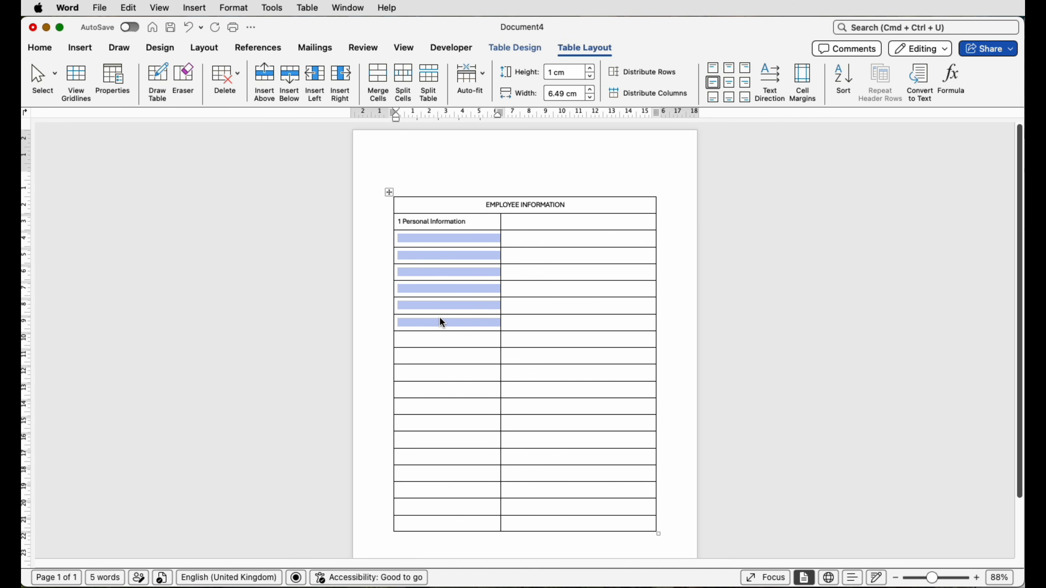
{"action": "key", "text": "super+v"}
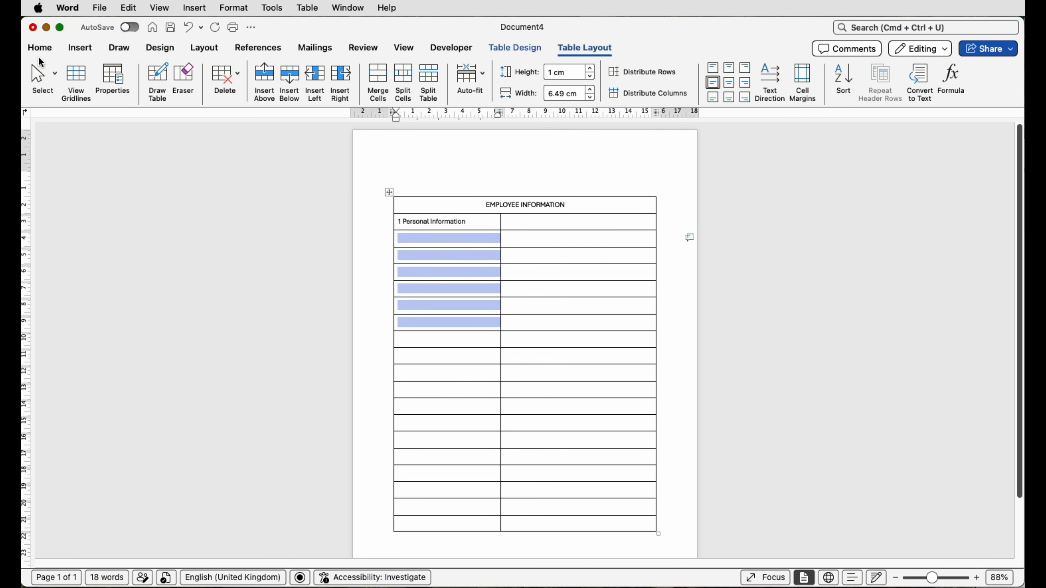
{"action": "left_click", "coordinate": [43, 50]}
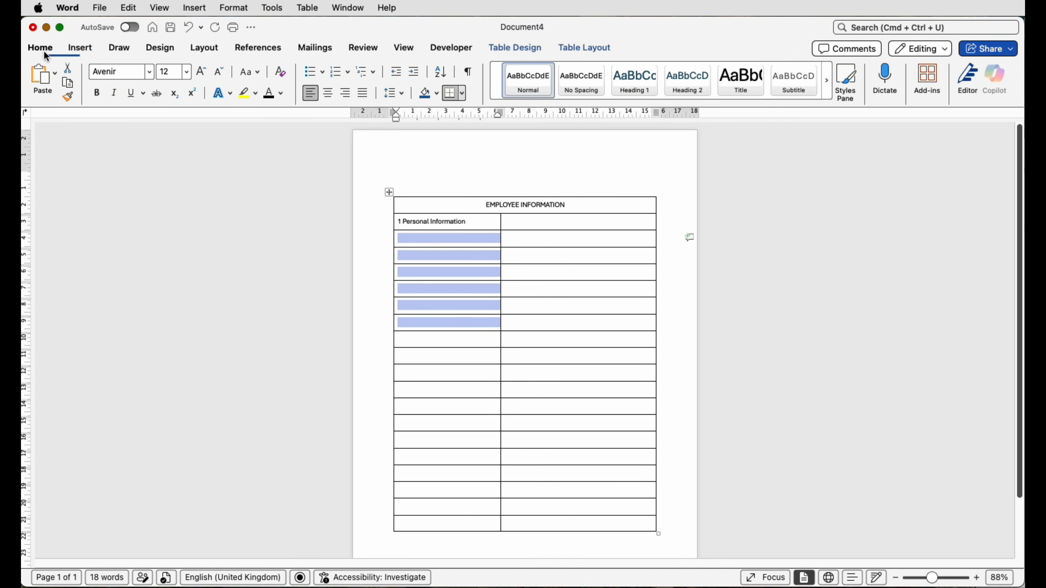
Below Date of Birth, add "2. Employment Details" followed by Company Name, Job Title, Work Adress, "City, State, Zip", Work Phone and Supervisor Name
{"action": "left_click", "coordinate": [470, 339]}
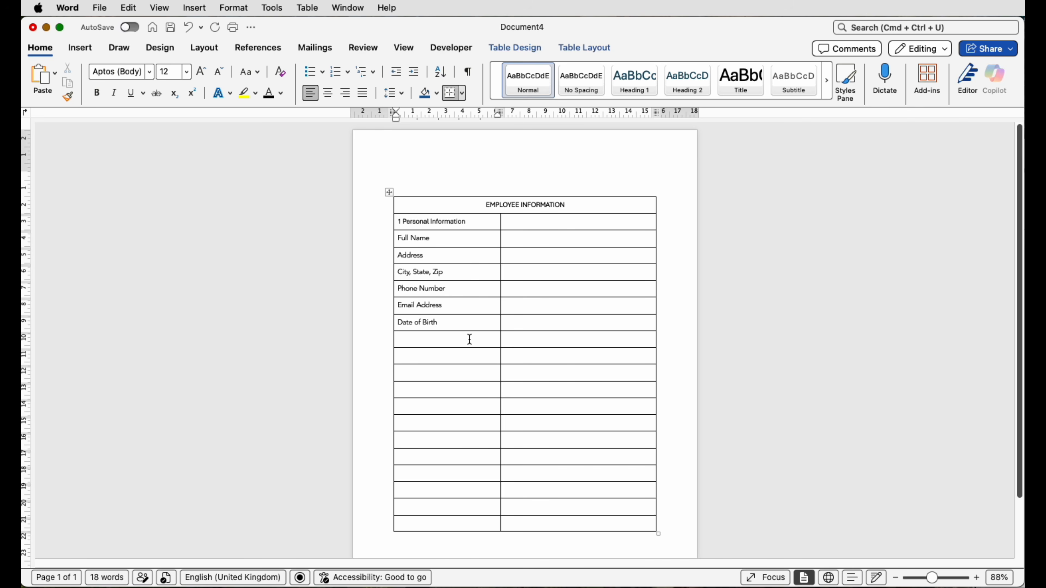
{"action": "type", "text": "2. Employment Details"}
{"action": "left_click_drag", "start_coordinate": [414, 356], "coordinate": [416, 427]}
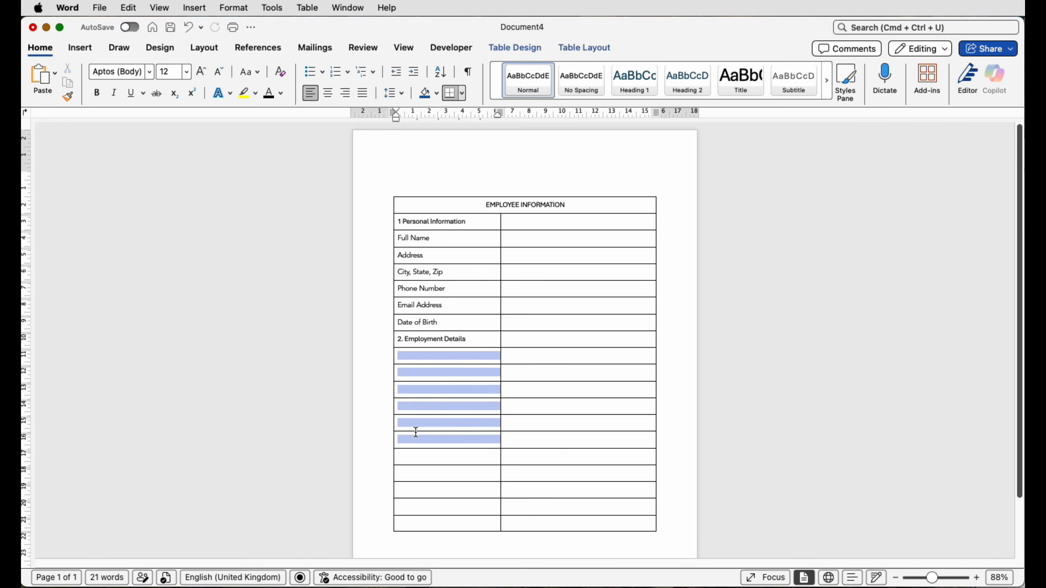
{"action": "type", "text": "Company Name Job Title Work Adress City, State, Zip Work Phone Supervisor Name"}
Fill the last first-column rows with "3. Educational Background", Institution, Degree Earned, Major and Graduation Year
{"action": "left_click", "coordinate": [442, 456]}
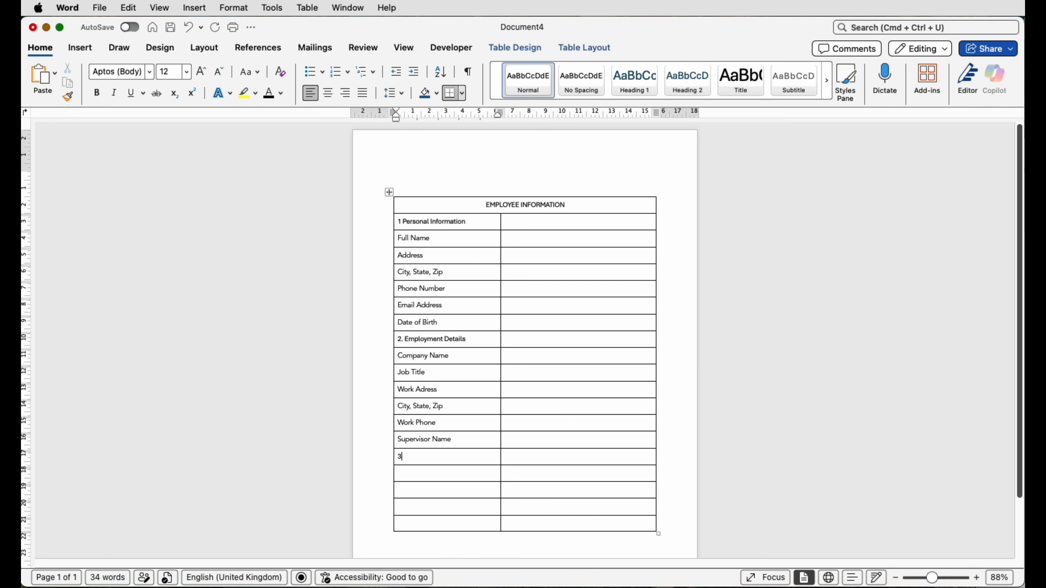
{"action": "type", "text": "3. Educational Background"}
{"action": "left_click_drag", "start_coordinate": [420, 473], "coordinate": [420, 521]}
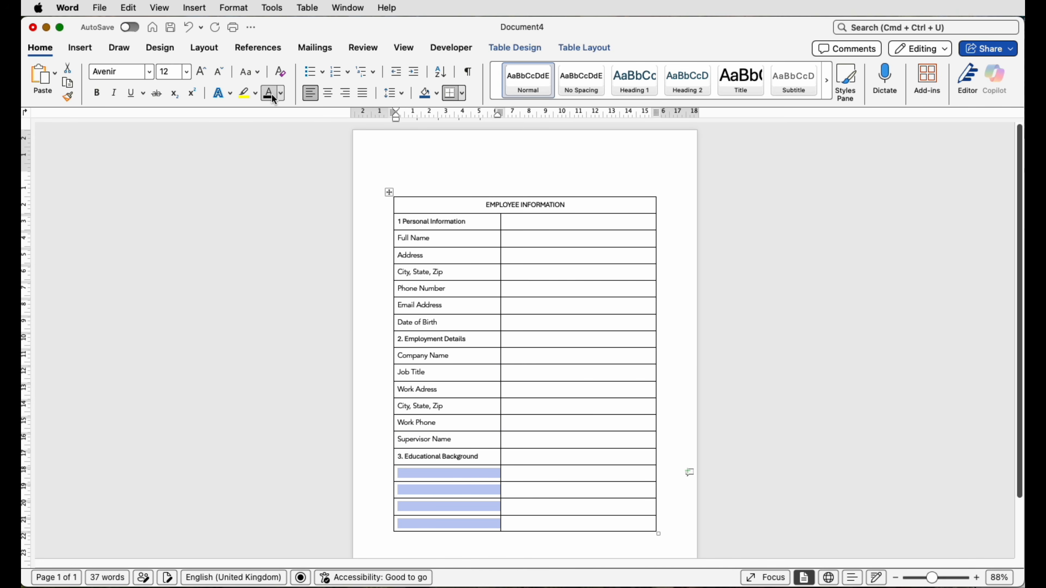
{"action": "type", "text": "Institution Degree Earned Major Graduation Year"}
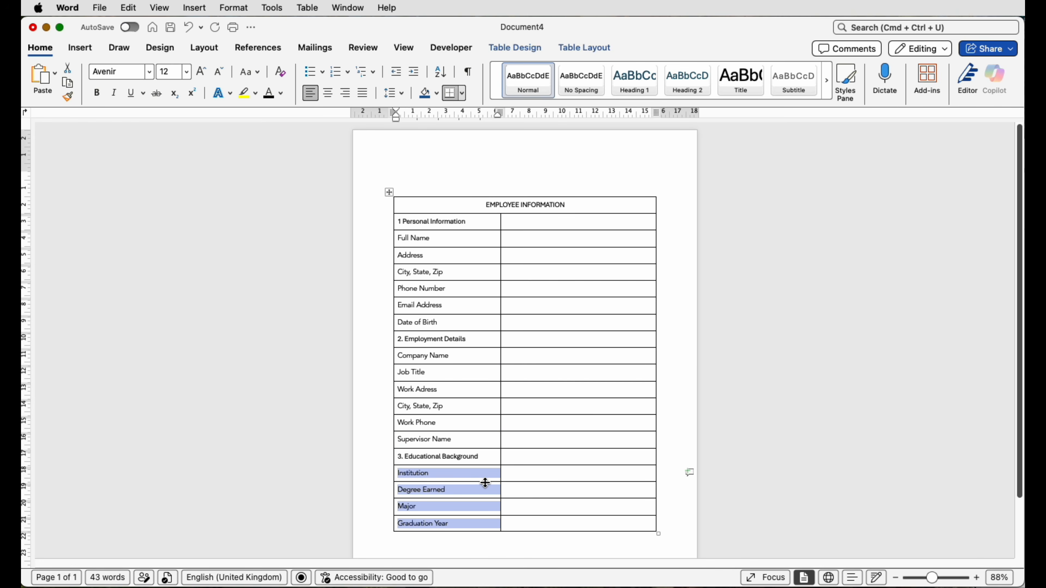
{"action": "left_click", "coordinate": [555, 478]}
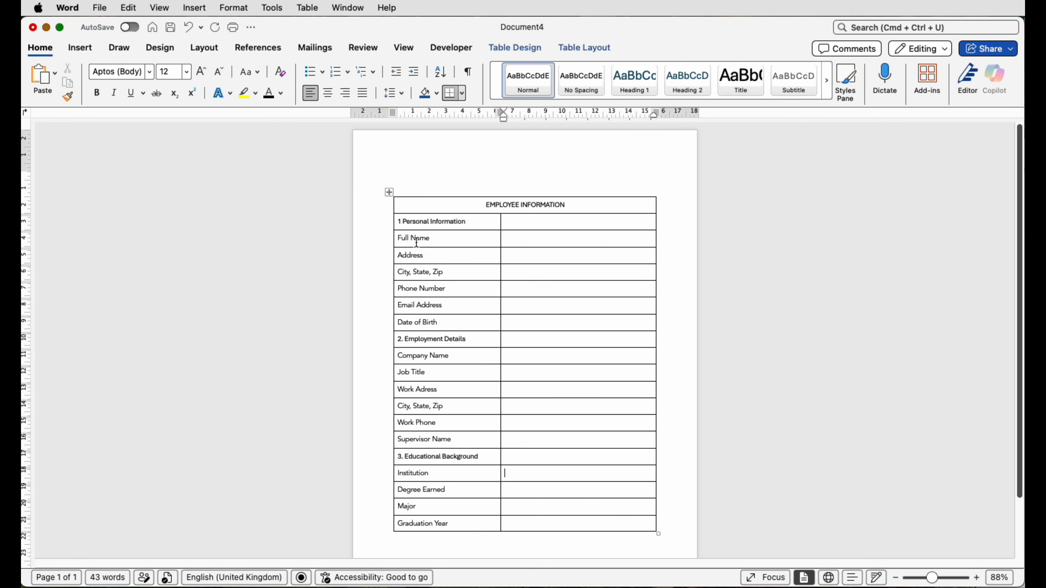
Set the font of the whole table to Avenir
{"action": "left_click", "coordinate": [390, 193]}
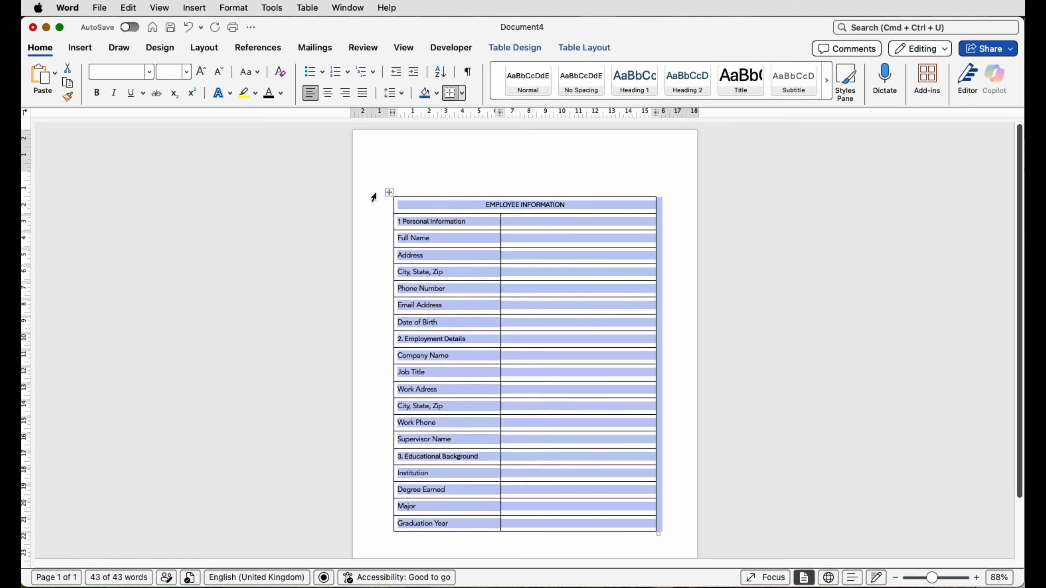
{"action": "left_click", "coordinate": [150, 72]}
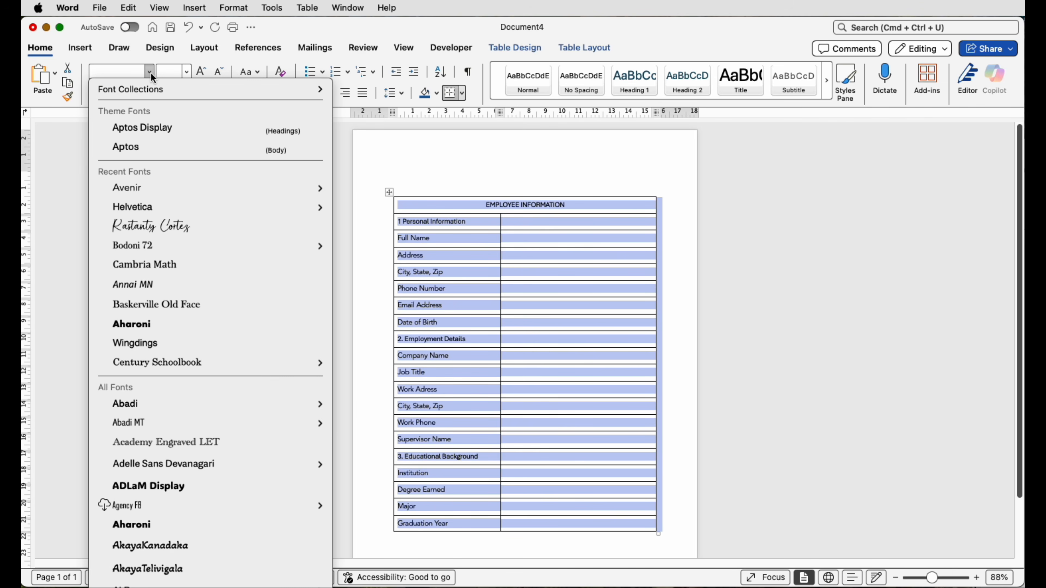
{"action": "left_click", "coordinate": [131, 190]}
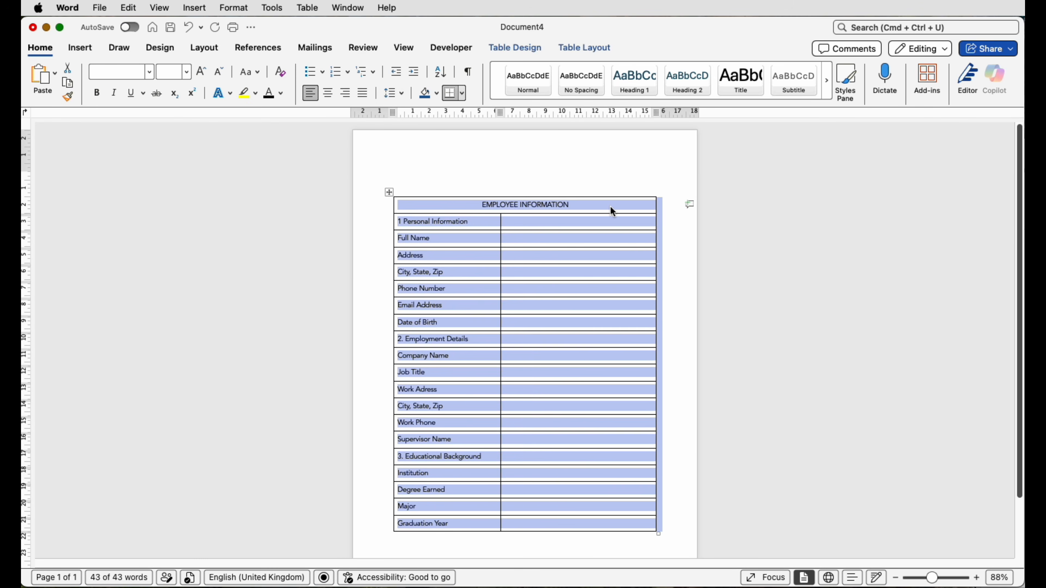
Make the "EMPLOYEE INFORMATION" heading bold and increase its font size to 14
{"action": "left_click", "coordinate": [596, 206]}
{"action": "left_click_drag", "start_coordinate": [581, 205], "coordinate": [496, 205]}
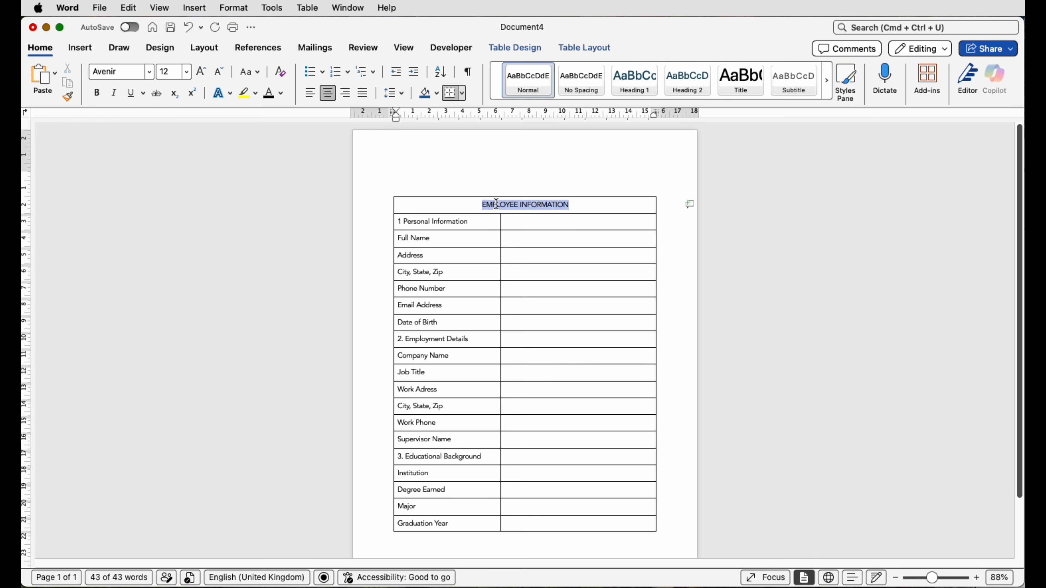
{"action": "left_click", "coordinate": [97, 98]}
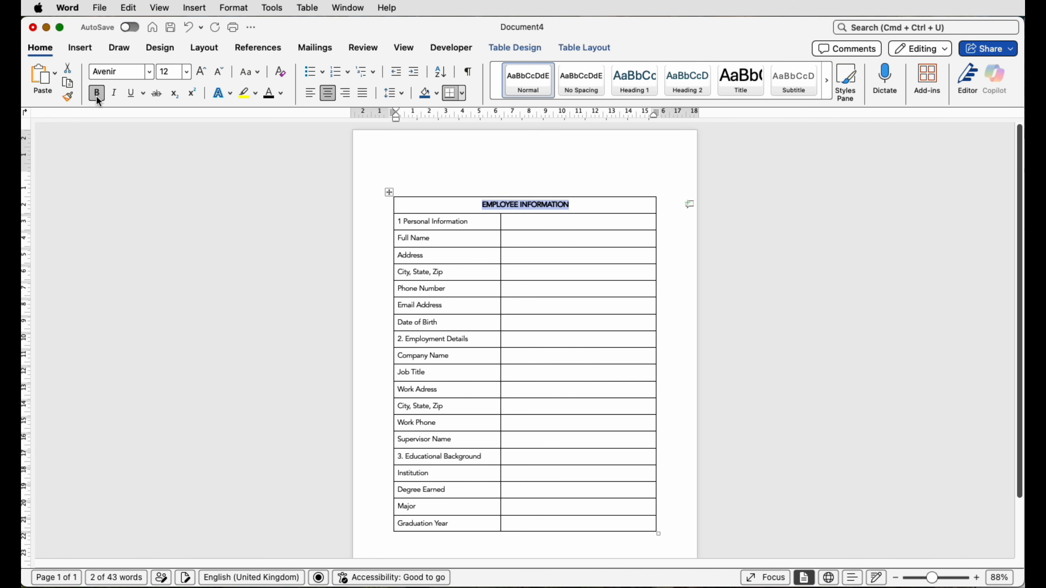
{"action": "left_click", "coordinate": [201, 72]}
{"action": "left_click", "coordinate": [201, 72]}
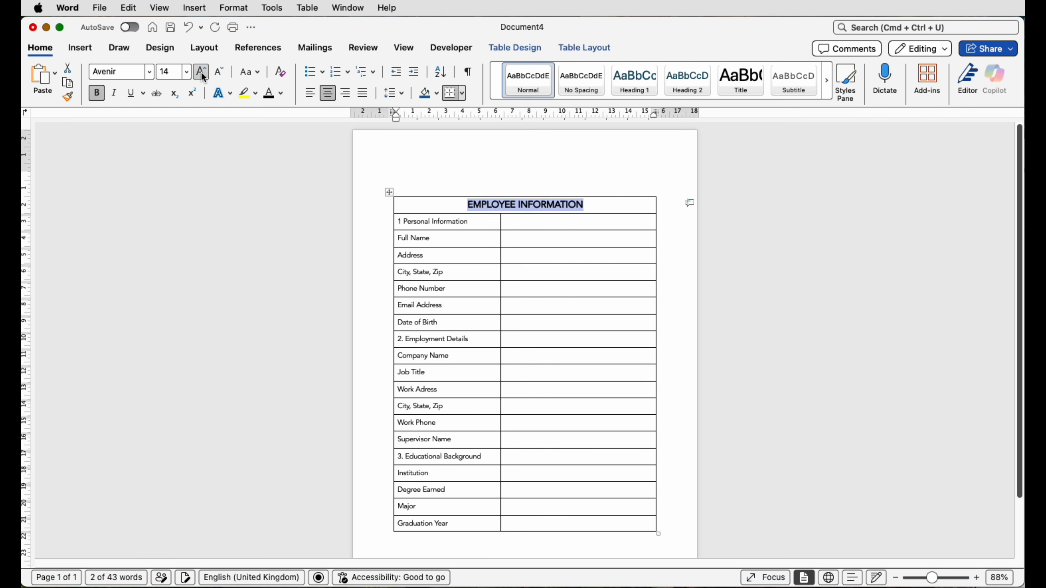
Enlarge the "EMPLOYEE INFORMATION" heading by two more size steps, and make the three numbered section headings 14 pt bold
{"action": "left_click", "coordinate": [201, 72]}
{"action": "left_click", "coordinate": [201, 72]}
{"action": "left_click", "coordinate": [481, 220]}
{"action": "left_click_drag", "start_coordinate": [480, 220], "coordinate": [398, 223]}
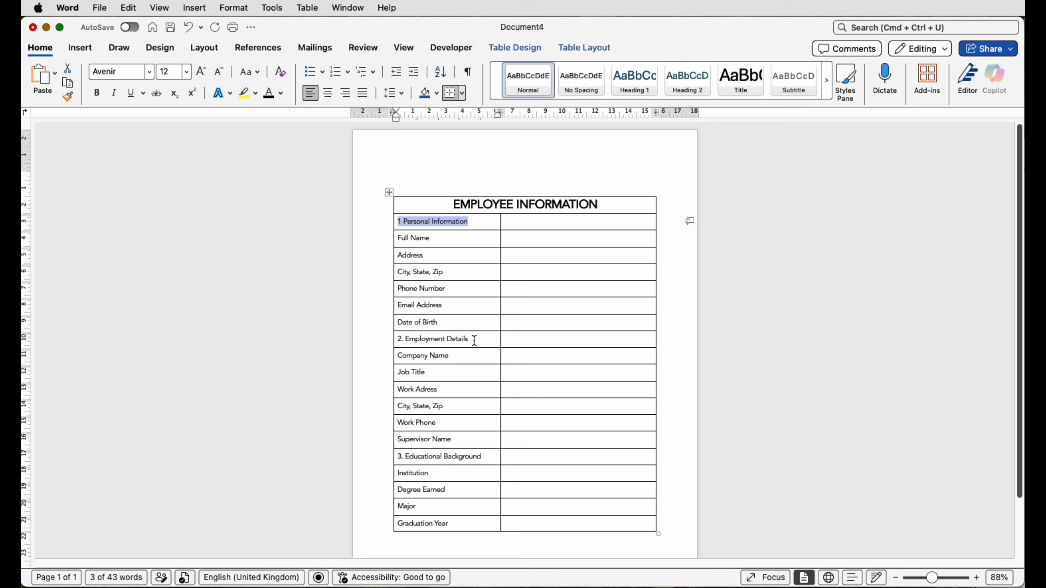
{"action": "left_click_drag", "start_coordinate": [474, 341], "coordinate": [392, 340]}
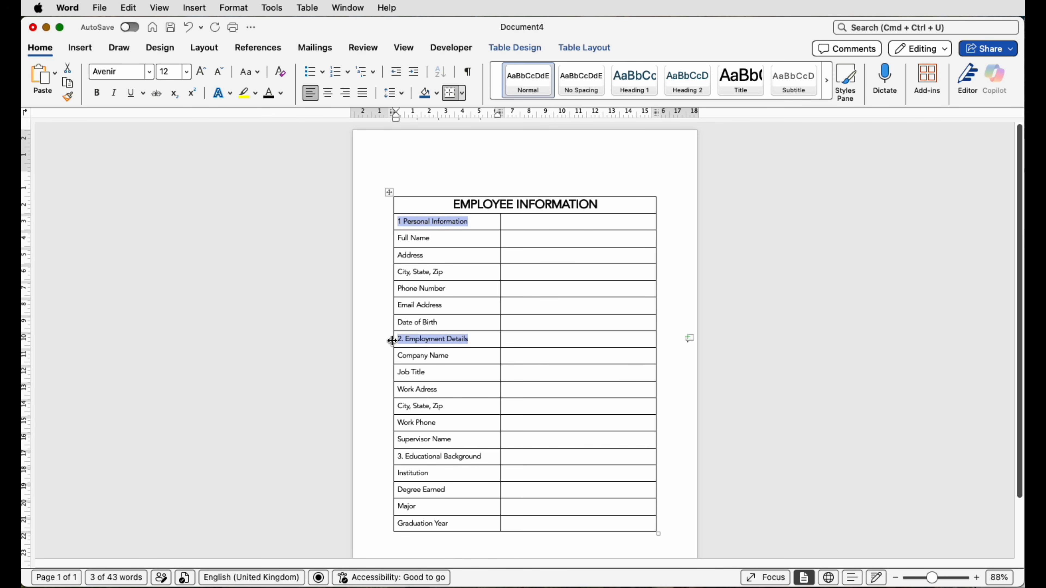
{"action": "left_click_drag", "start_coordinate": [486, 457], "coordinate": [391, 457]}
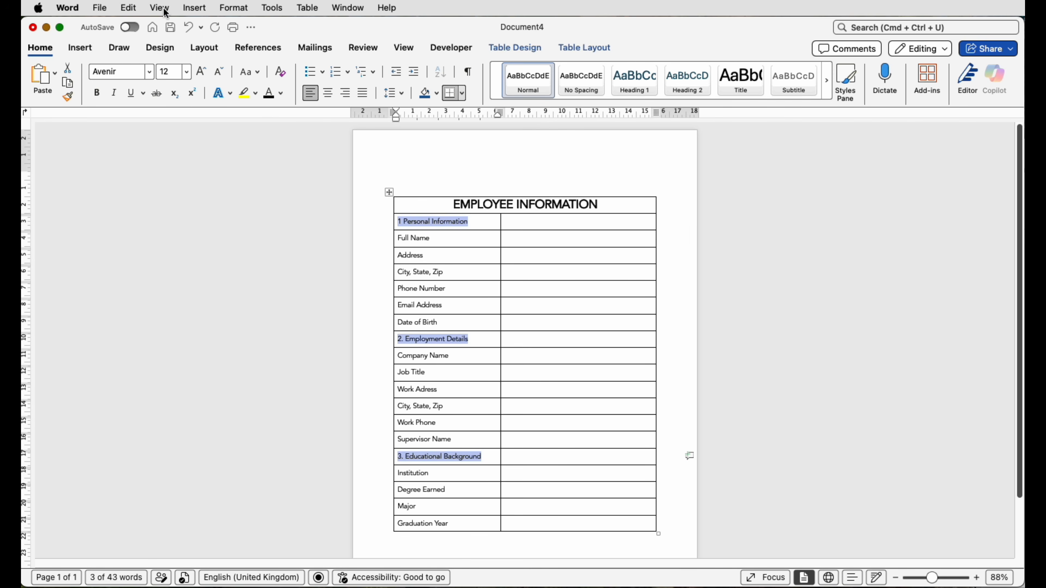
{"action": "left_click", "coordinate": [202, 72]}
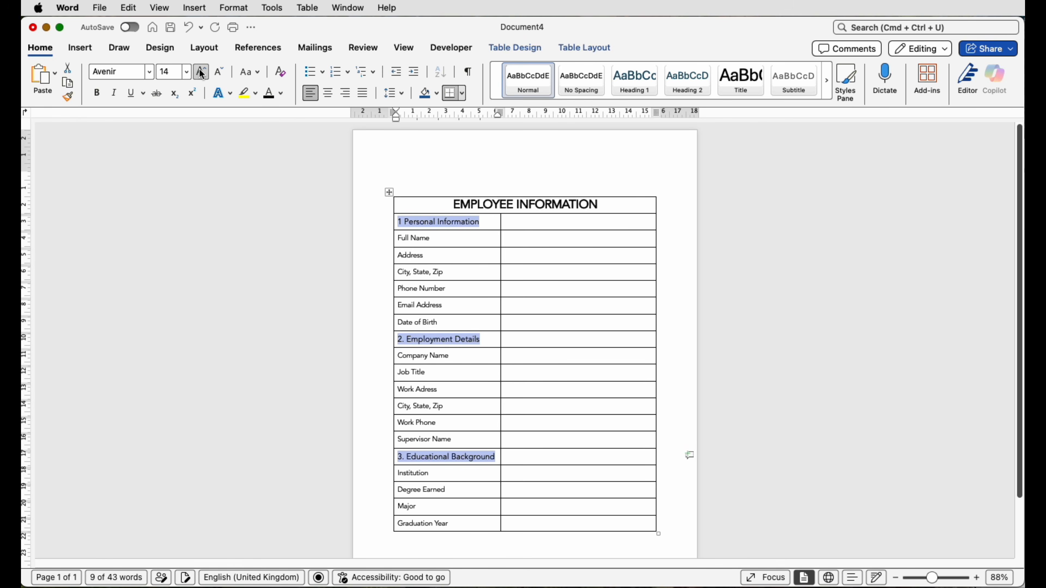
{"action": "left_click", "coordinate": [96, 92]}
Set the height of the Personal Information, Employment Details and Educational Background heading rows to 1.5 cm
{"action": "left_click", "coordinate": [492, 223]}
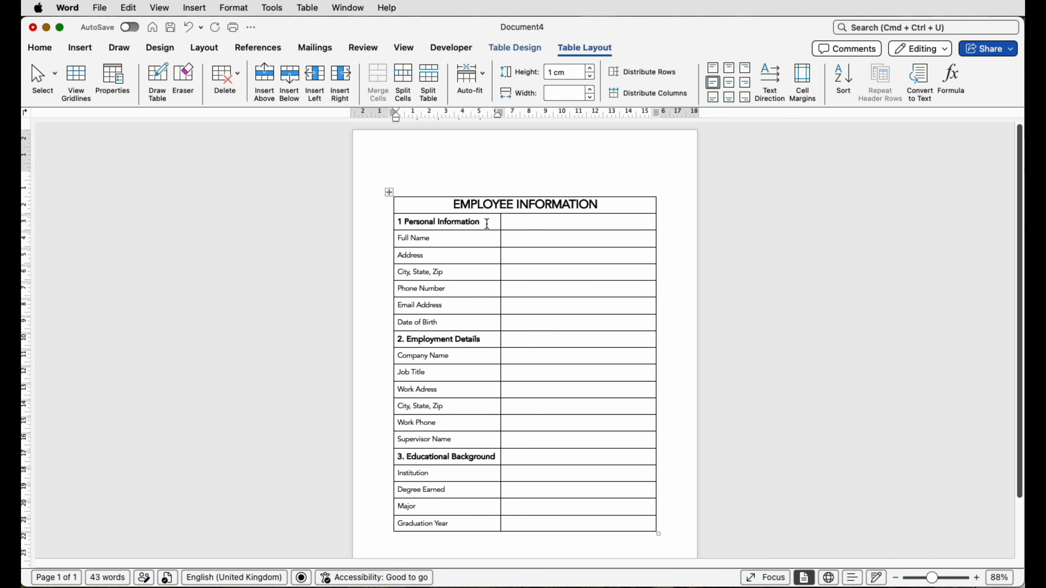
{"action": "left_click_drag", "start_coordinate": [571, 73], "coordinate": [543, 73]}
{"action": "type", "text": "1.5"}
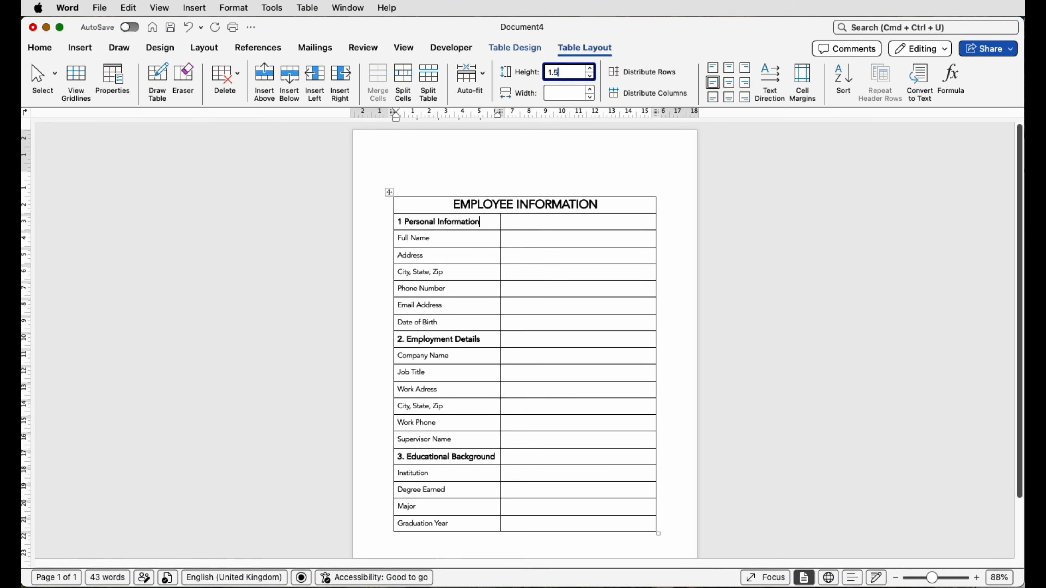
{"action": "key", "text": "Return"}
{"action": "left_click", "coordinate": [496, 351]}
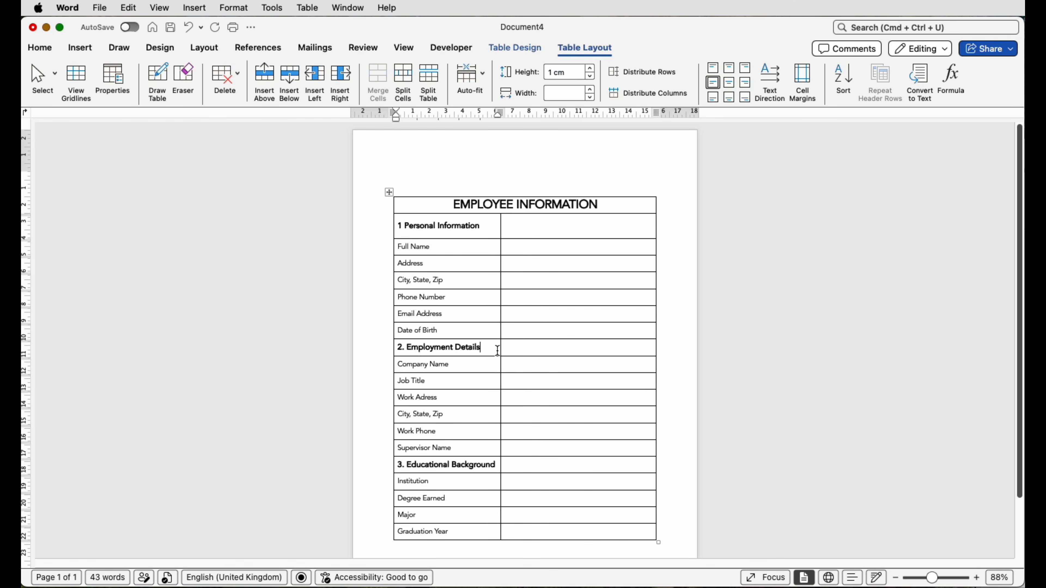
{"action": "left_click_drag", "start_coordinate": [569, 73], "coordinate": [539, 71]}
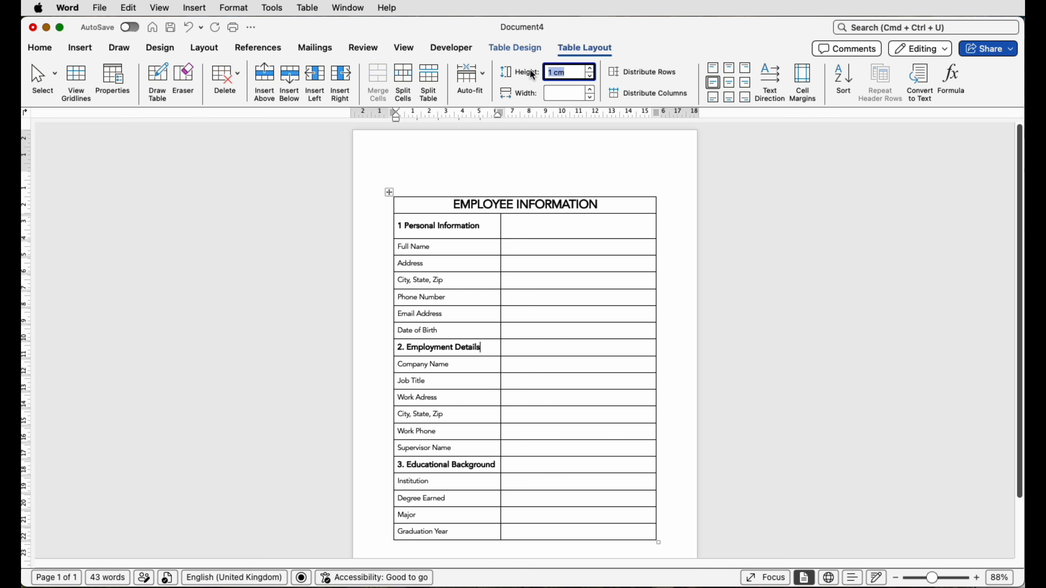
{"action": "type", "text": "1.5"}
{"action": "key", "text": "Return"}
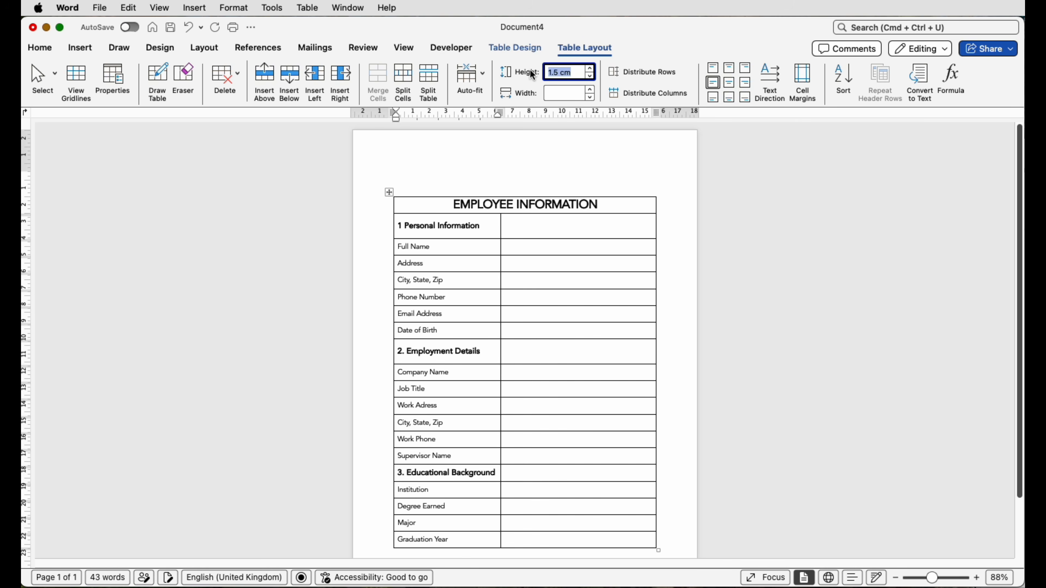
{"action": "left_click", "coordinate": [497, 473]}
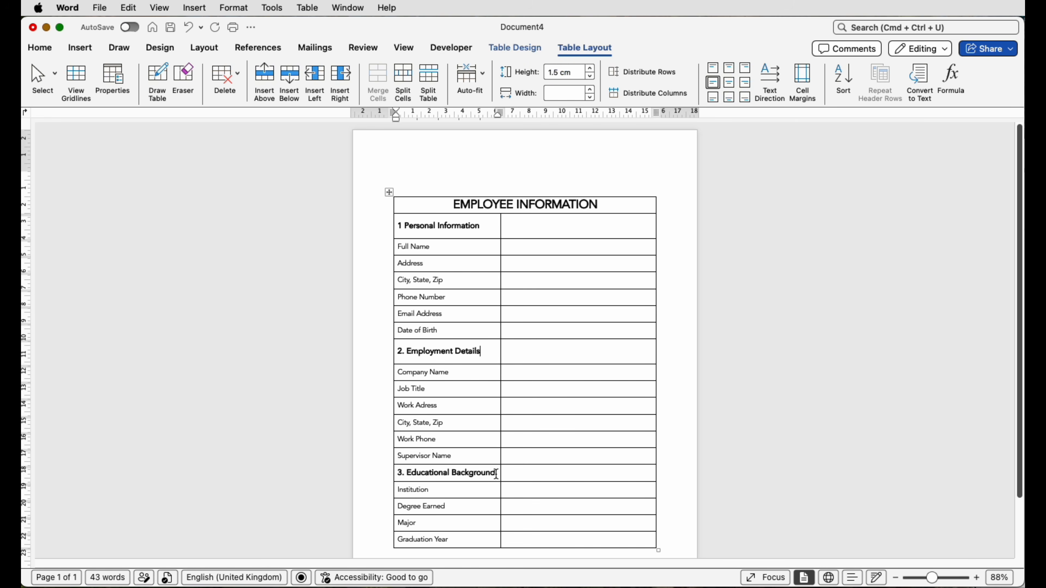
{"action": "key", "text": "super+y"}
Shade the first-column field label cells under all three section headings dark blue, leaving the heading rows unshaded
{"action": "scroll", "coordinate": [504, 460], "scroll_direction": "down", "scroll_amount": 3}
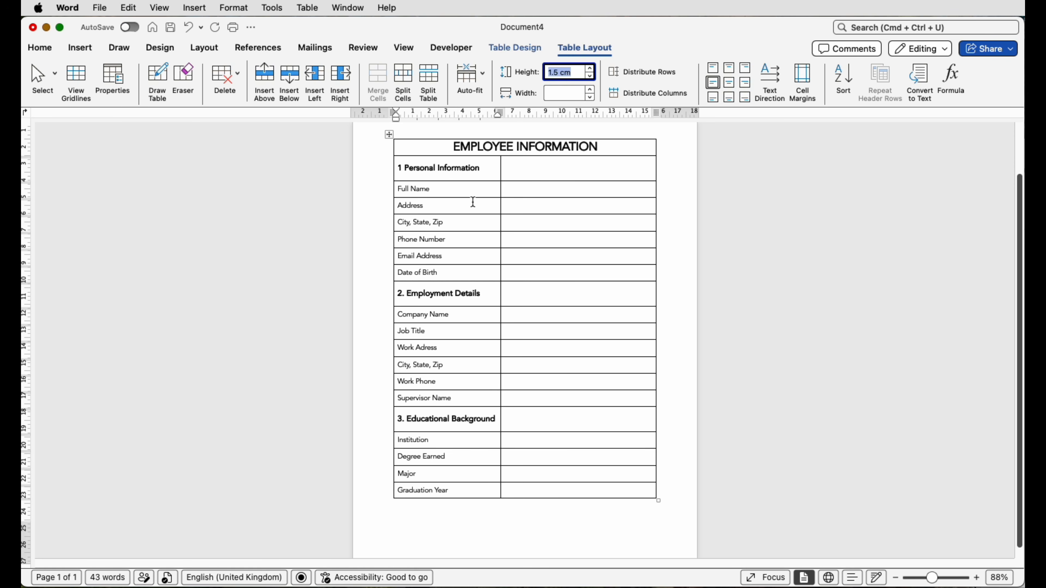
{"action": "left_click_drag", "start_coordinate": [458, 192], "coordinate": [463, 272]}
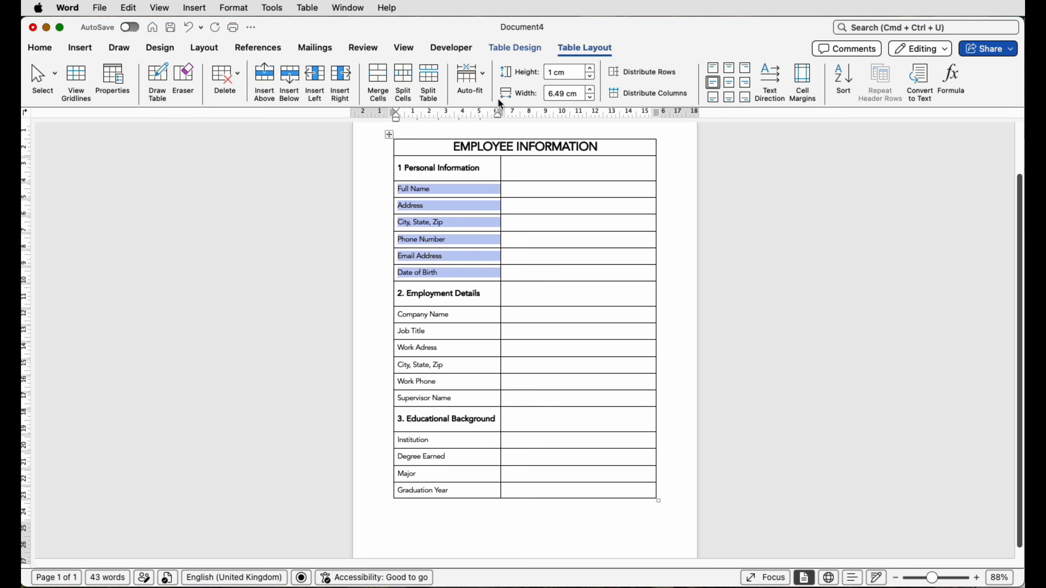
{"action": "left_click", "coordinate": [514, 49]}
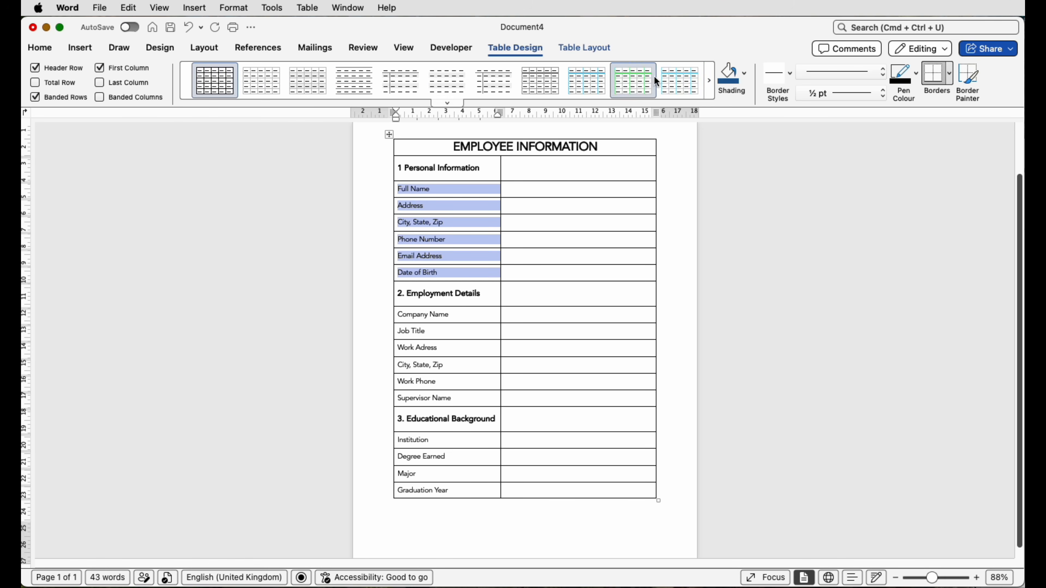
{"action": "left_click", "coordinate": [745, 81]}
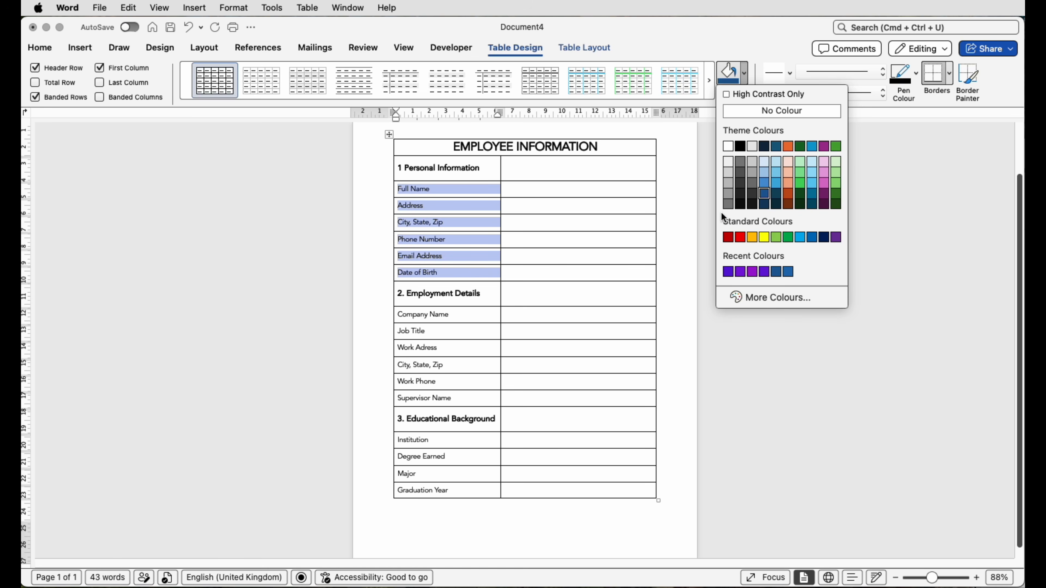
{"action": "left_click", "coordinate": [775, 272]}
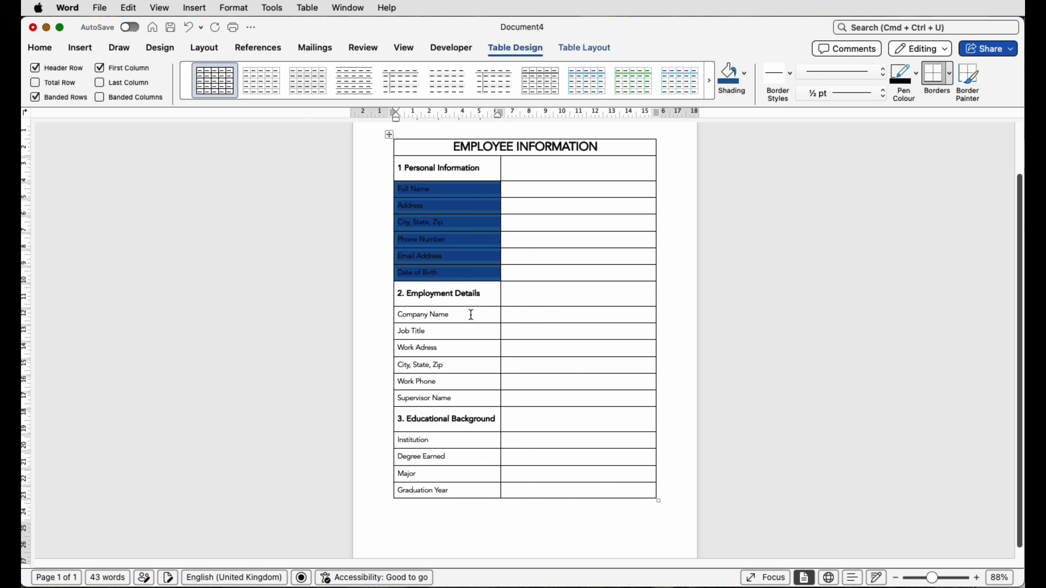
{"action": "left_click_drag", "start_coordinate": [471, 317], "coordinate": [479, 397]}
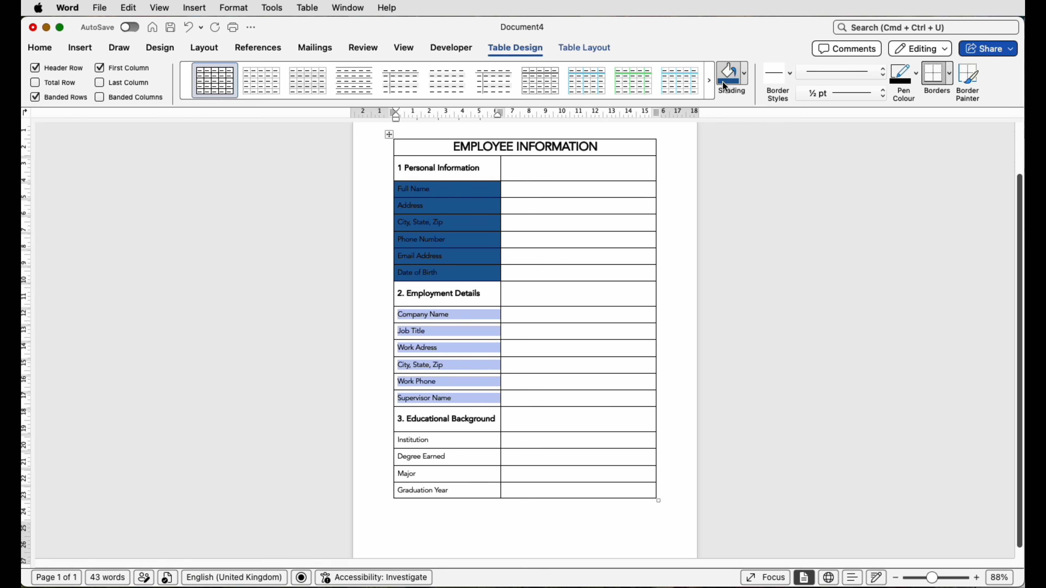
{"action": "left_click", "coordinate": [731, 86]}
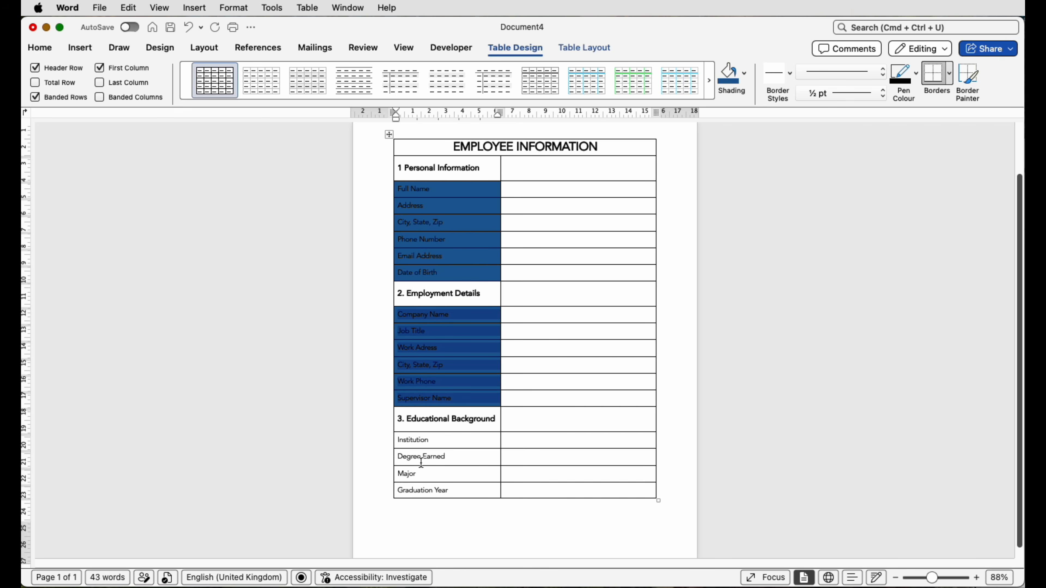
{"action": "left_click_drag", "start_coordinate": [440, 442], "coordinate": [452, 491]}
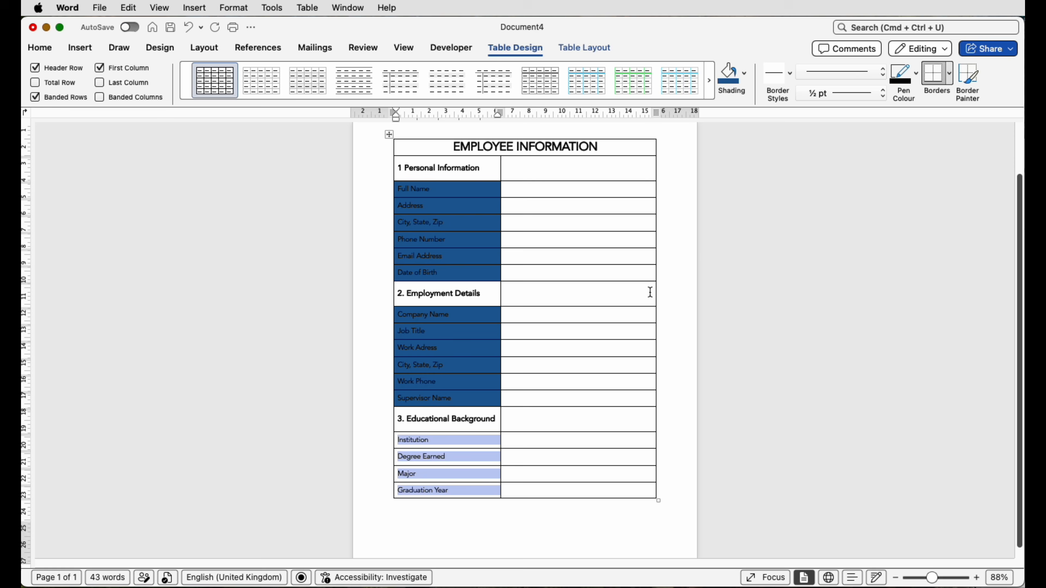
{"action": "left_click", "coordinate": [728, 77]}
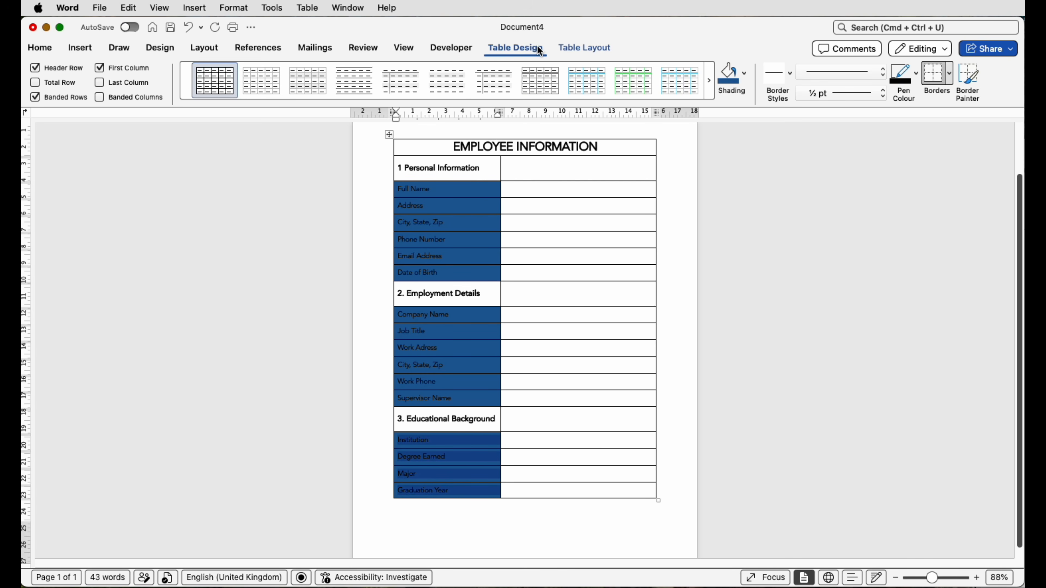
Change the font colour of the field labels in all three blue-shaded blocks to white
{"action": "left_click_drag", "start_coordinate": [441, 189], "coordinate": [450, 273]}
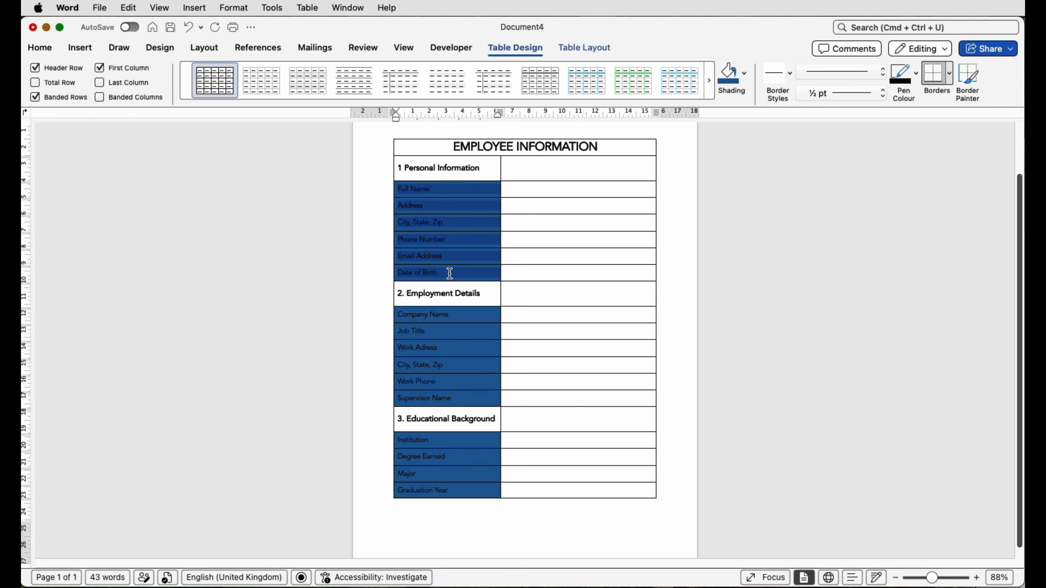
{"action": "left_click", "coordinate": [47, 48]}
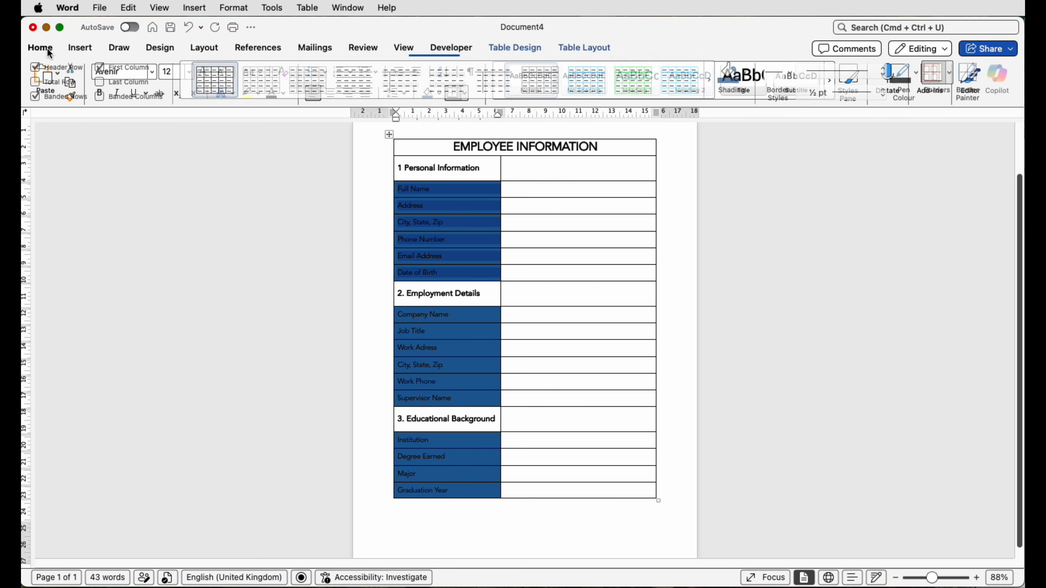
{"action": "left_click", "coordinate": [281, 94]}
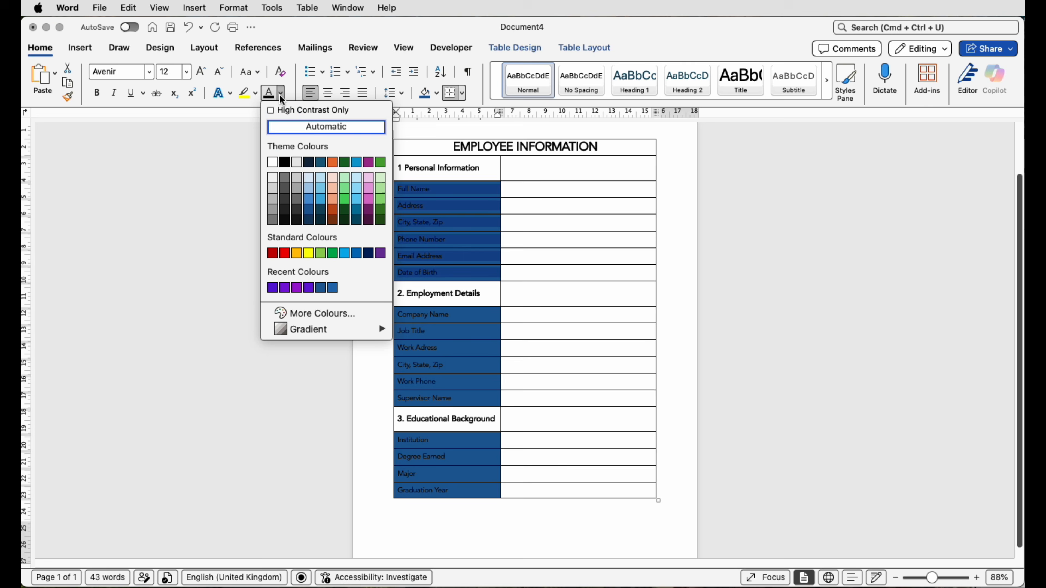
{"action": "left_click", "coordinate": [272, 162]}
{"action": "left_click_drag", "start_coordinate": [460, 321], "coordinate": [460, 395]}
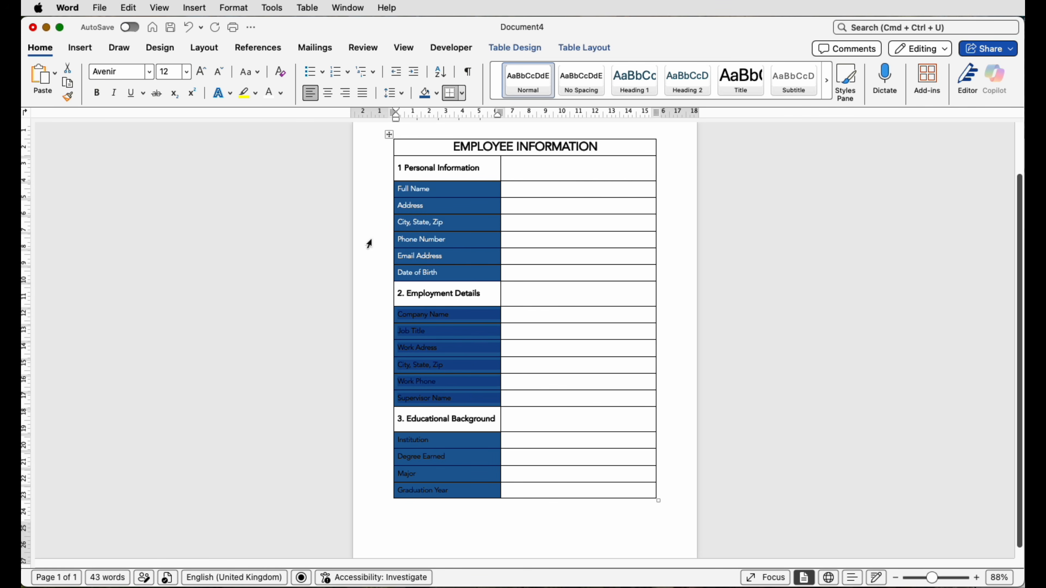
{"action": "left_click", "coordinate": [270, 95]}
{"action": "left_click_drag", "start_coordinate": [460, 444], "coordinate": [460, 490]}
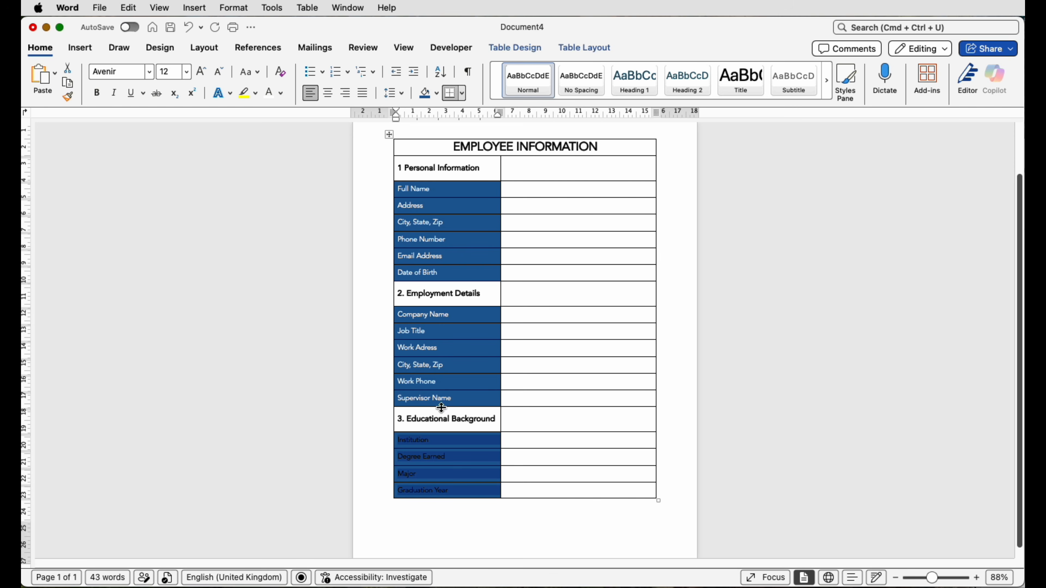
{"action": "left_click", "coordinate": [270, 95]}
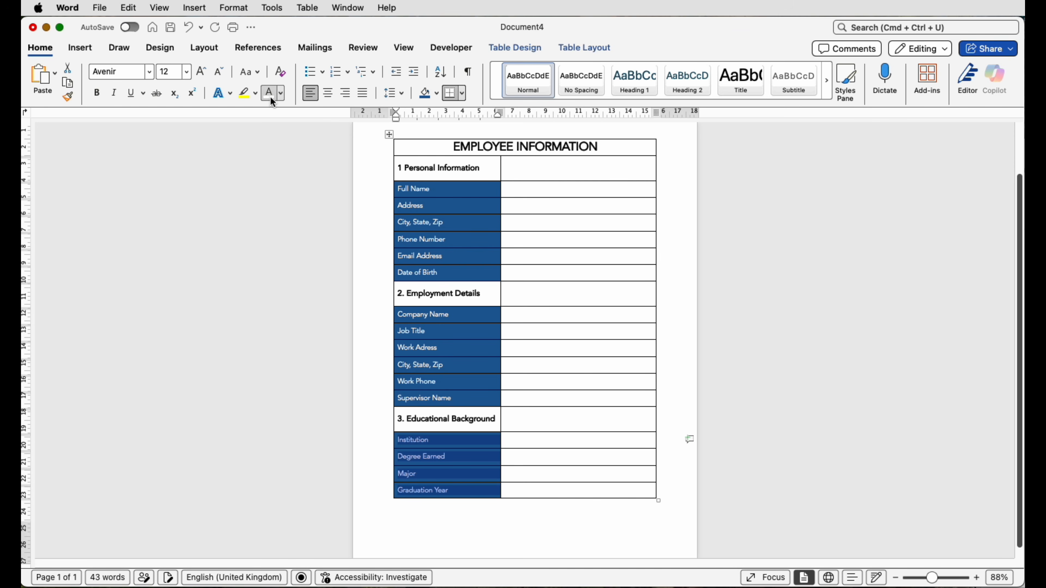
Remove all borders from the entire table
{"action": "left_click", "coordinate": [388, 134]}
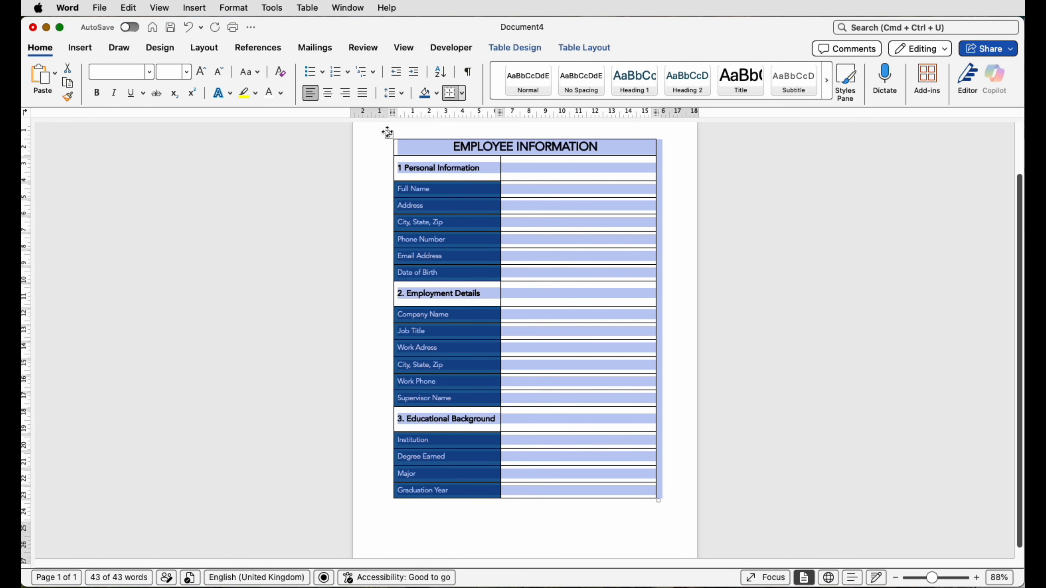
{"action": "left_click", "coordinate": [513, 50]}
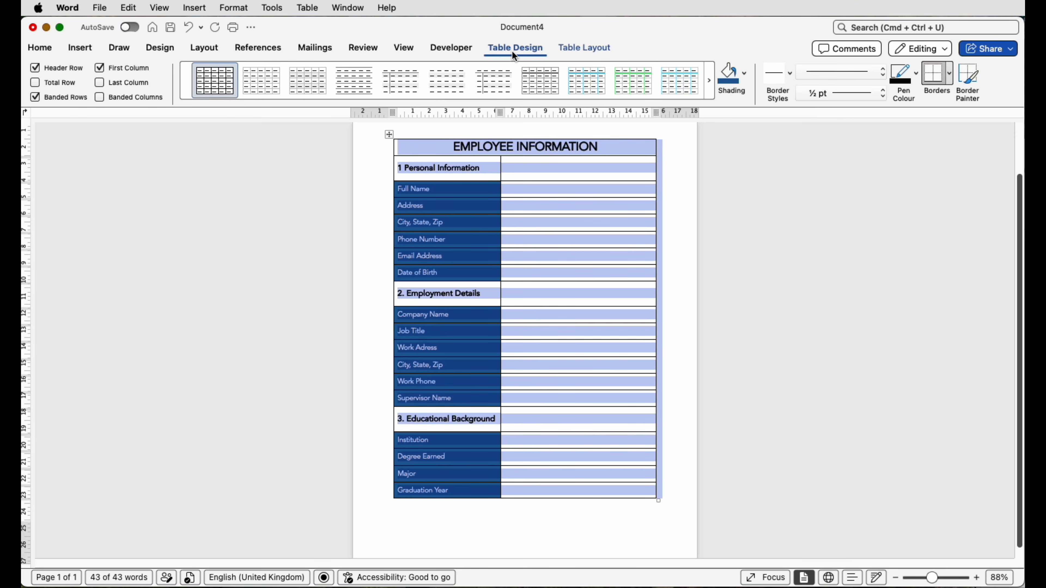
{"action": "left_click", "coordinate": [949, 74]}
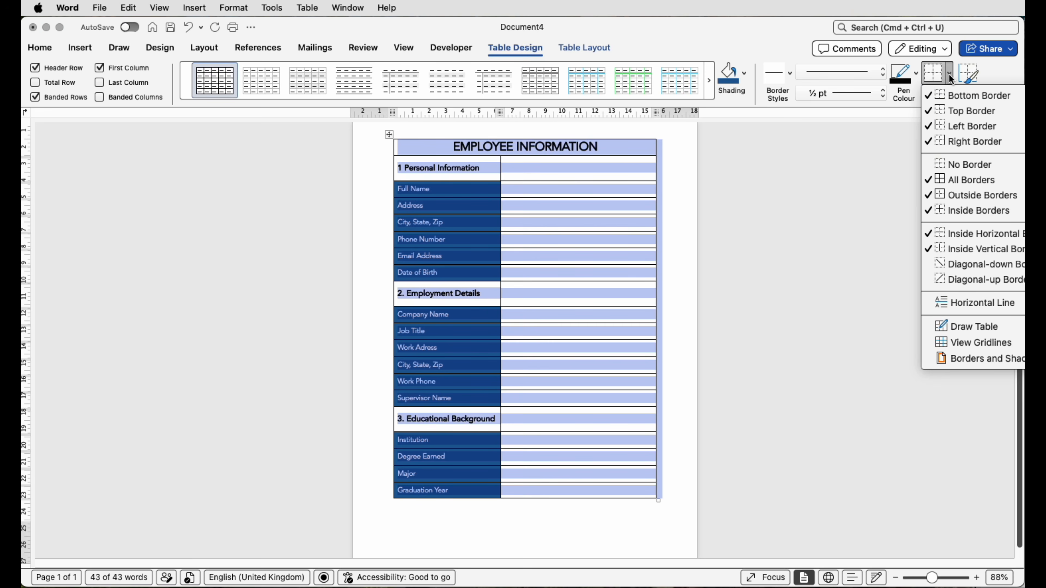
{"action": "left_click", "coordinate": [951, 164]}
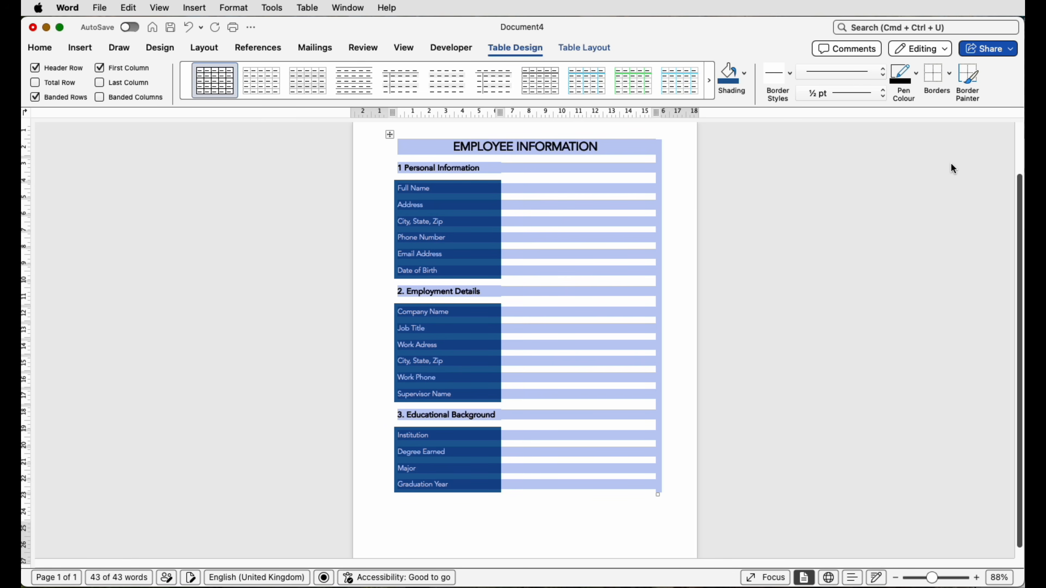
{"action": "left_click", "coordinate": [677, 235]}
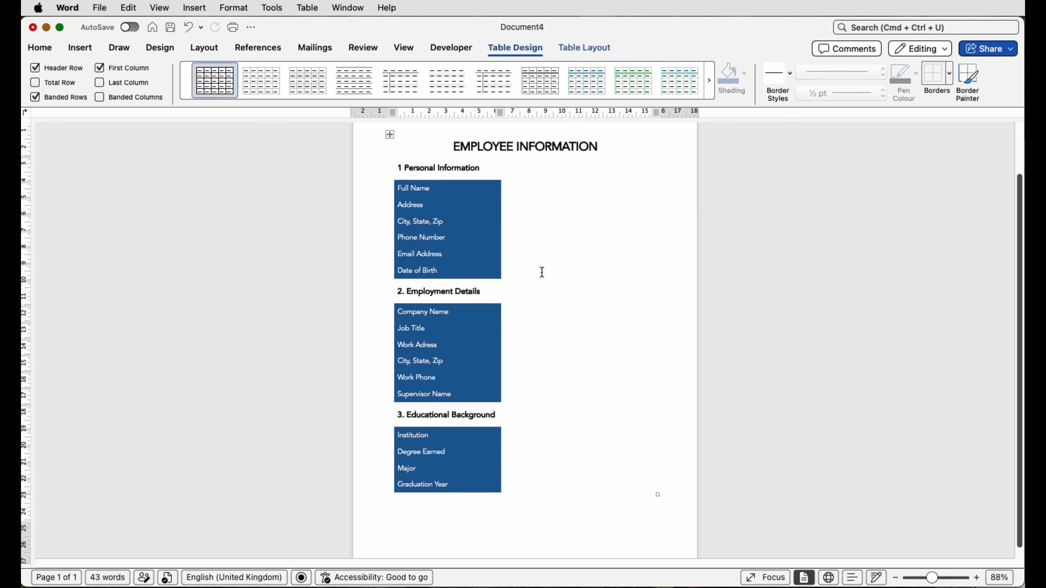
Apply all borders to both columns of the field rows under Personal Information and Employment Details, excluding the section heading rows
{"action": "left_click_drag", "start_coordinate": [537, 271], "coordinate": [473, 191]}
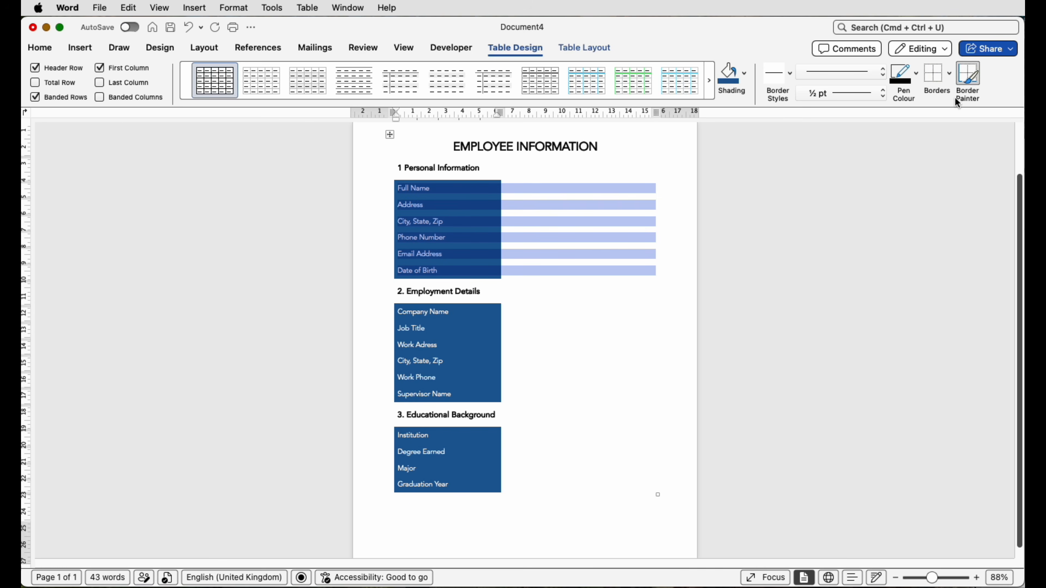
{"action": "left_click", "coordinate": [951, 75]}
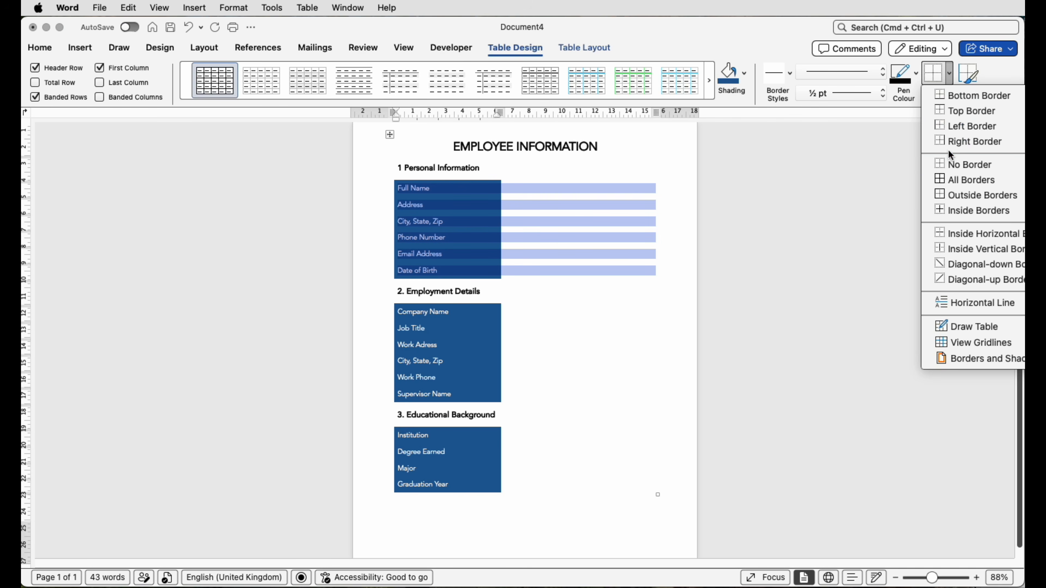
{"action": "left_click", "coordinate": [943, 180]}
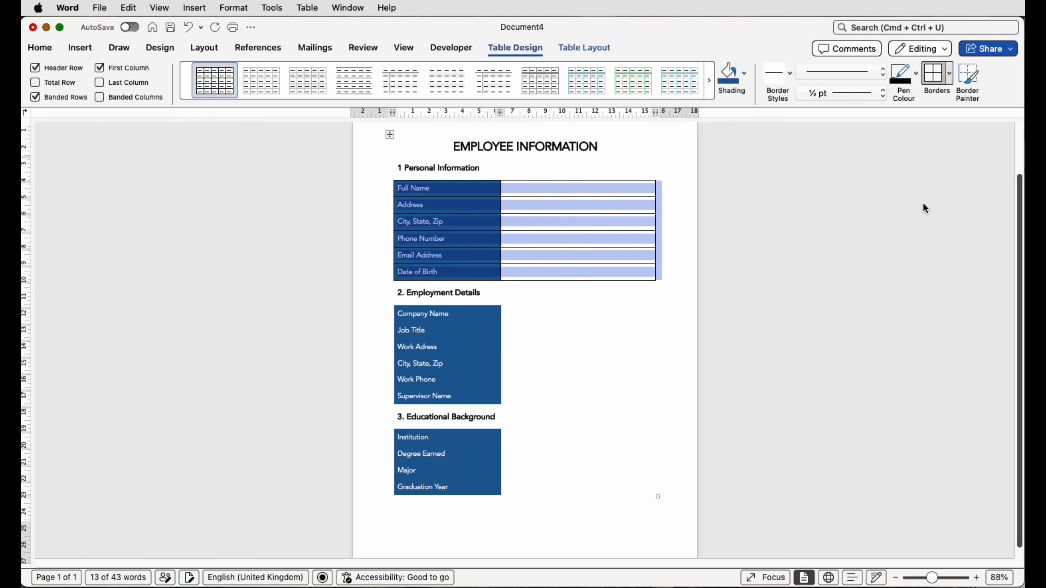
{"action": "left_click_drag", "start_coordinate": [550, 400], "coordinate": [464, 321]}
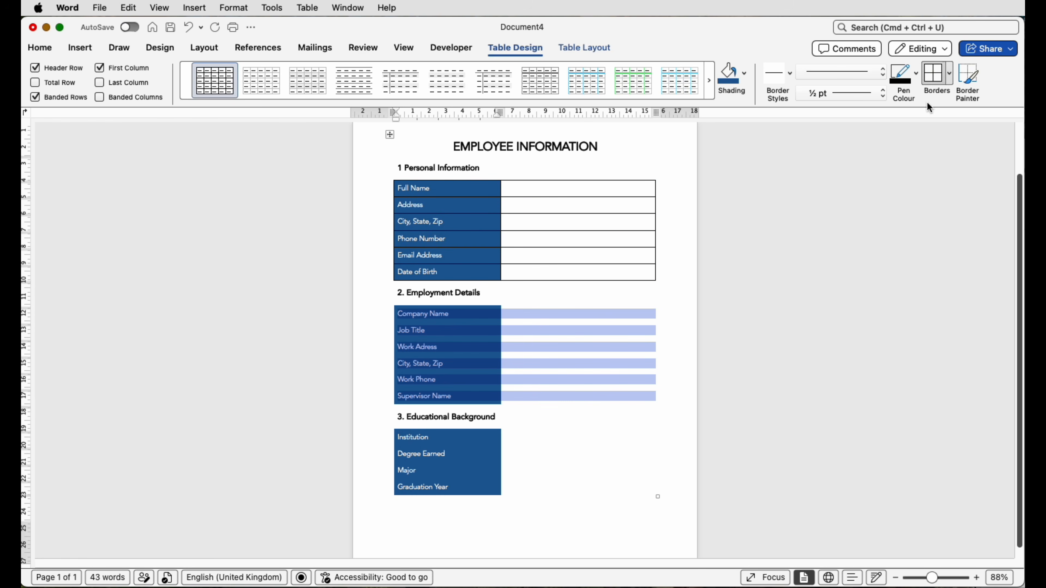
{"action": "left_click", "coordinate": [933, 92]}
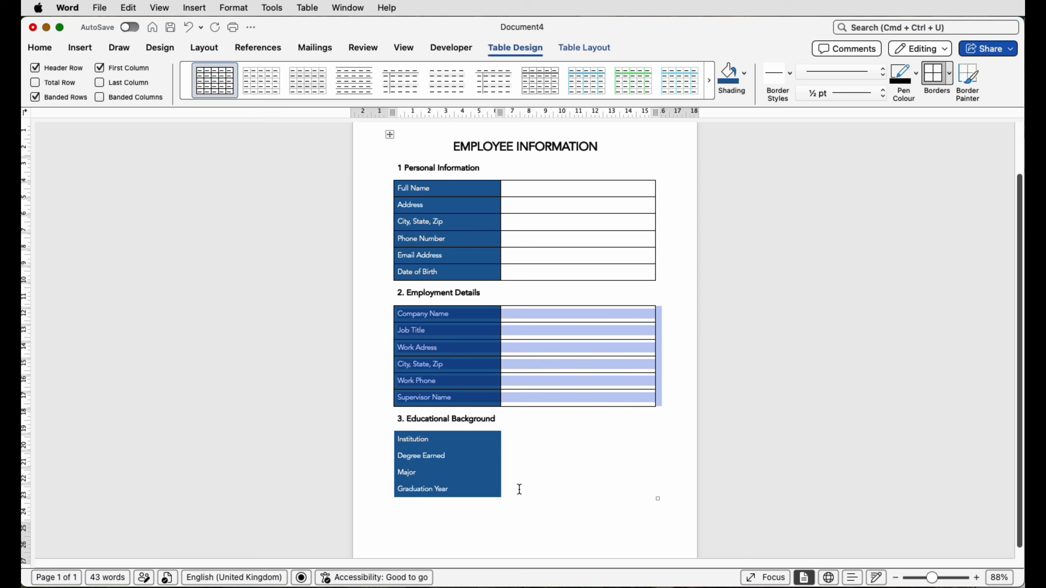
Apply all borders to both columns of the four field rows under Educational Background
{"action": "left_click_drag", "start_coordinate": [512, 491], "coordinate": [479, 439]}
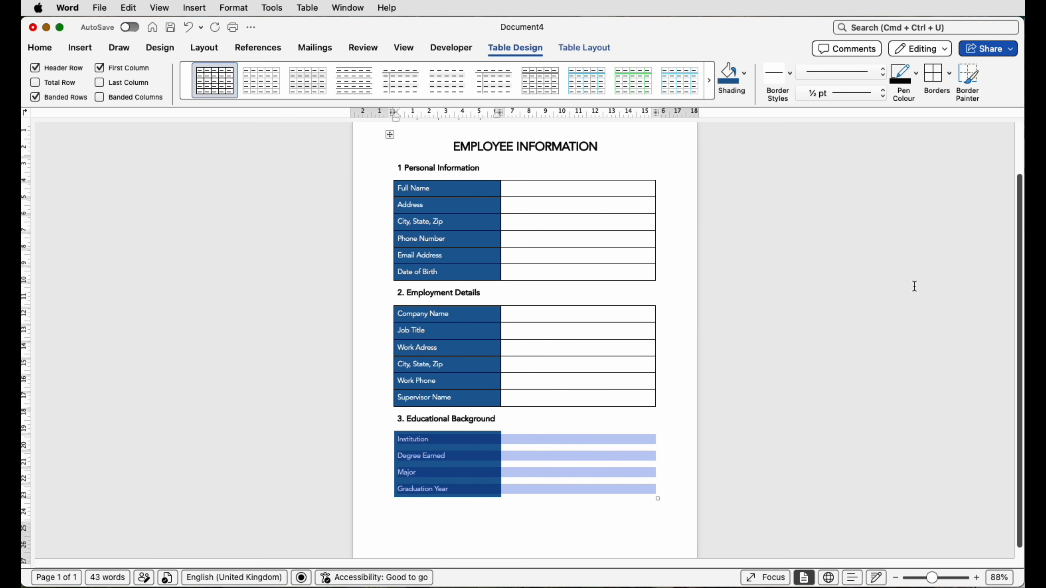
{"action": "left_click", "coordinate": [933, 83]}
{"action": "left_click", "coordinate": [607, 524]}
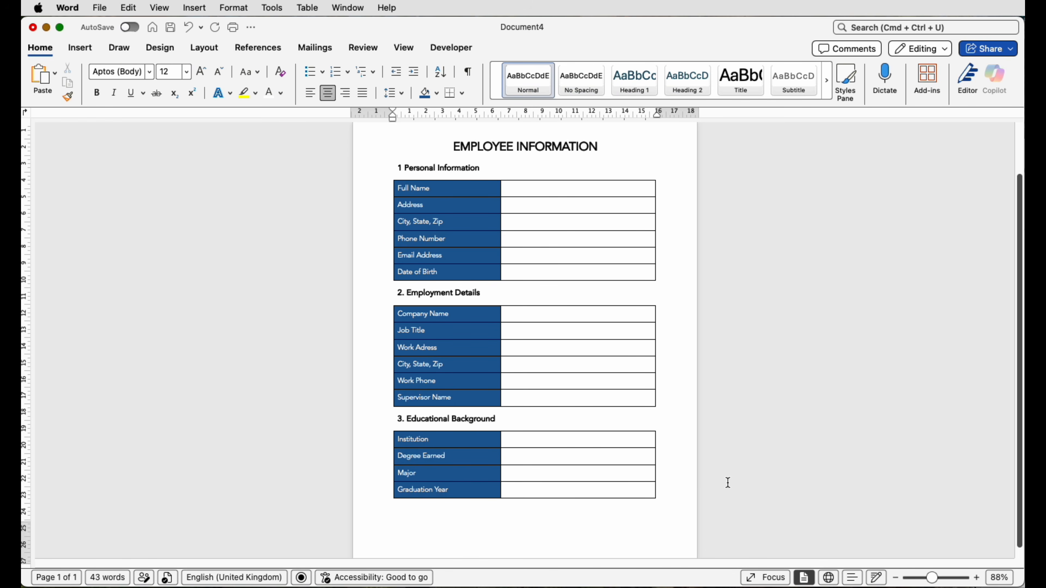
Add a blank line above the EMPLOYEE INFORMATION title and draw a Moon shape about 18 cm high and 9.4 cm wide over the form
{"action": "left_click_drag", "start_coordinate": [932, 579], "coordinate": [926, 578]}
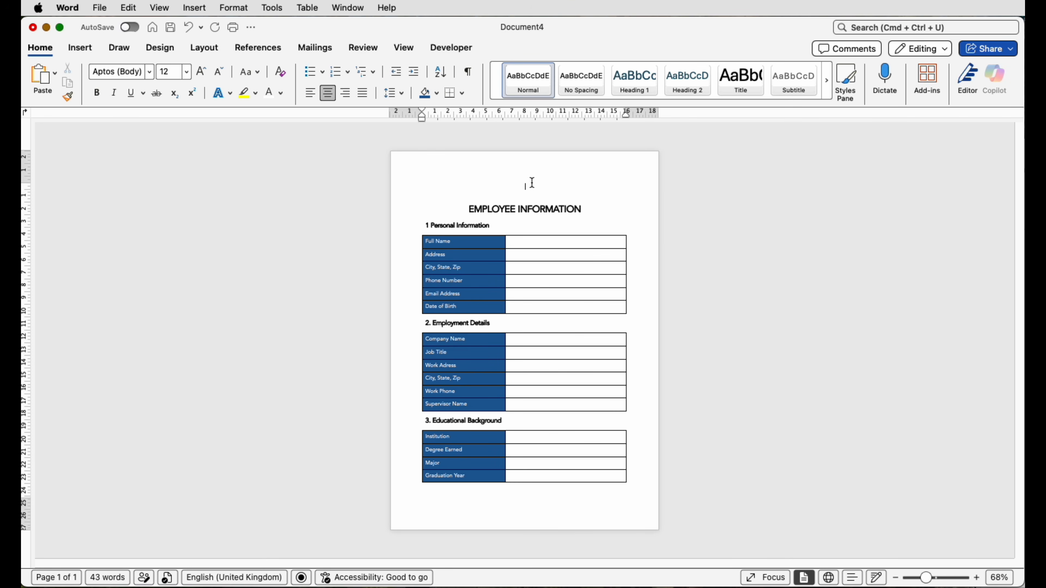
{"action": "key", "text": "Return"}
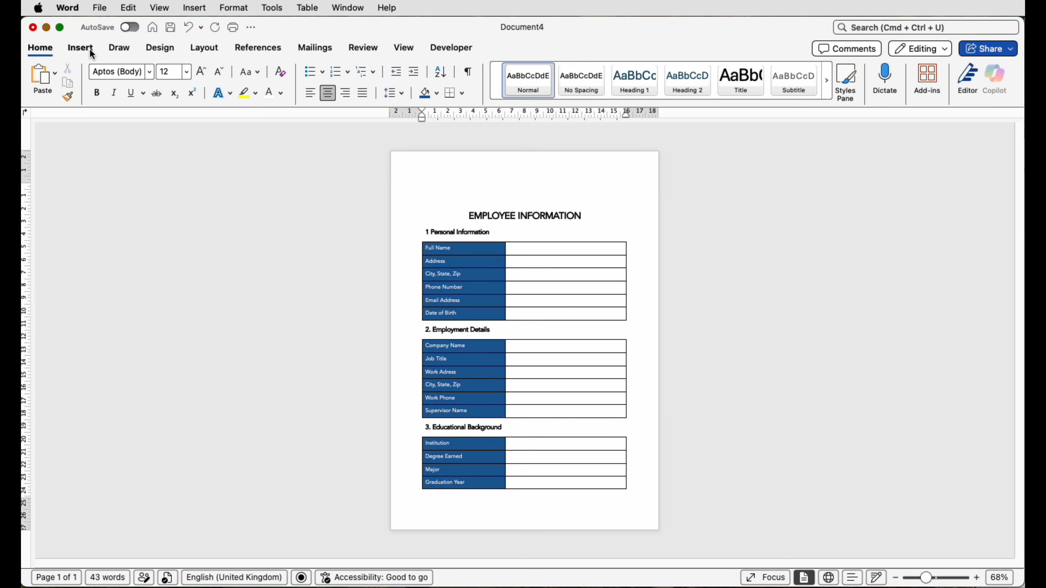
{"action": "left_click", "coordinate": [81, 48]}
{"action": "left_click", "coordinate": [231, 78]}
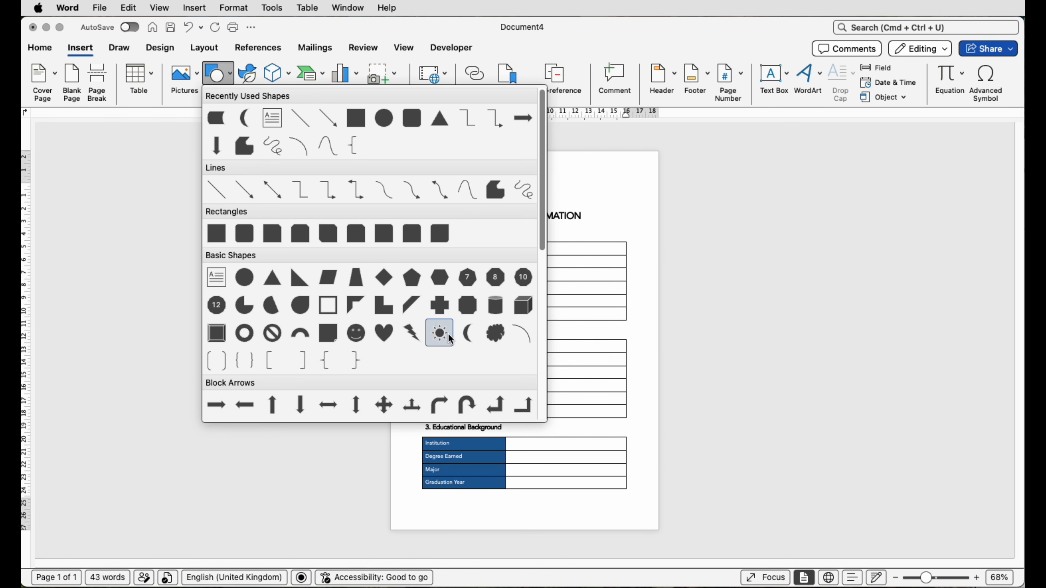
{"action": "left_click", "coordinate": [468, 335]}
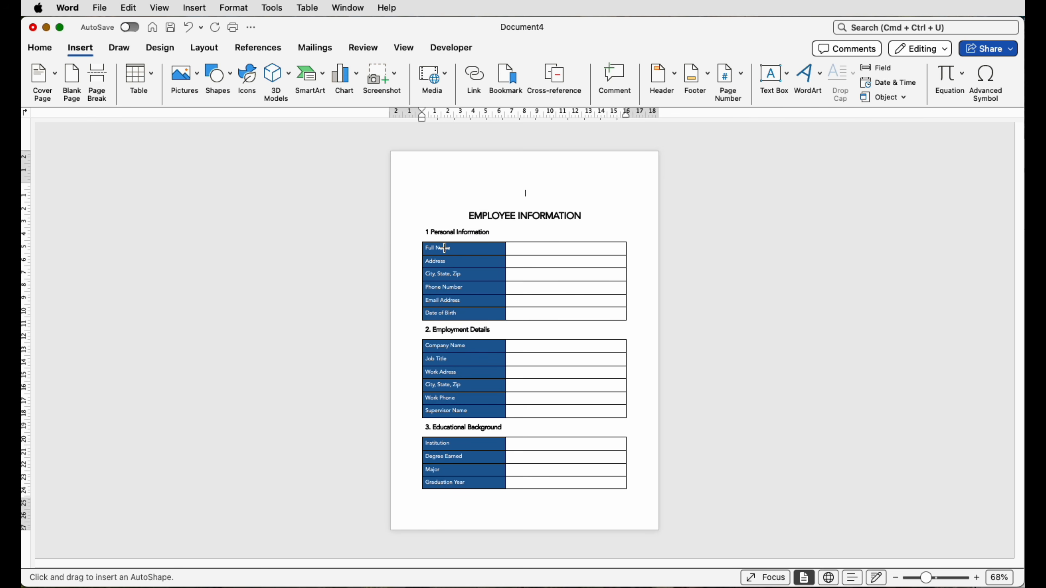
{"action": "left_click_drag", "start_coordinate": [425, 202], "coordinate": [544, 433]}
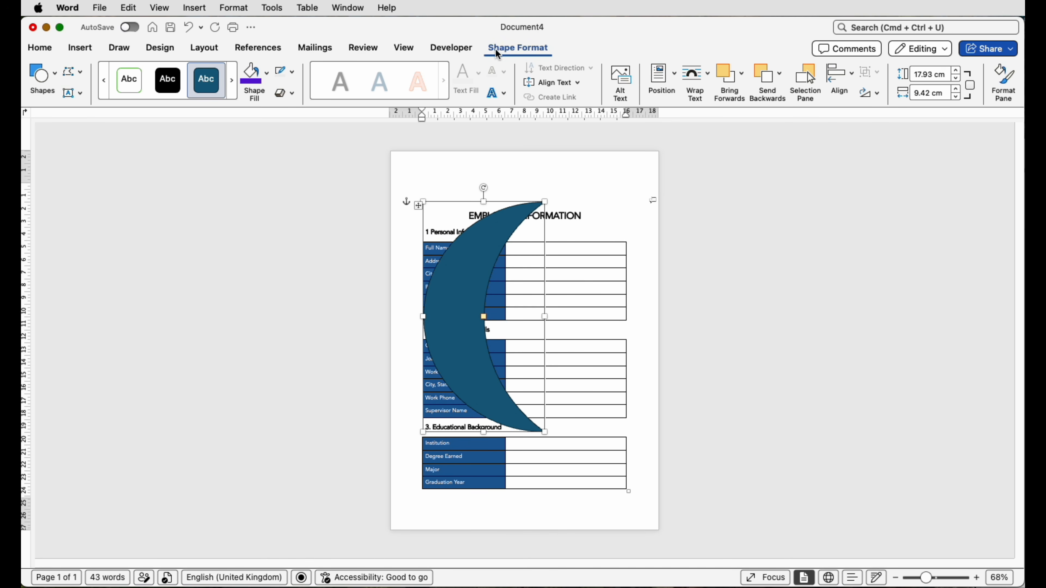
Remove the moon shape's outline and fill it with the same dark blue as the field label cells
{"action": "left_click", "coordinate": [290, 72]}
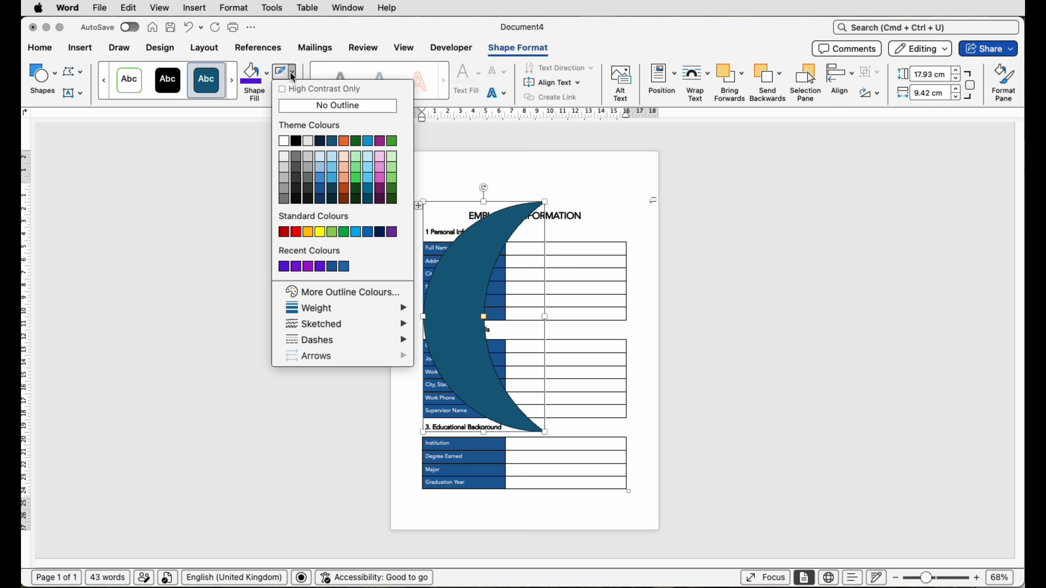
{"action": "left_click", "coordinate": [296, 108]}
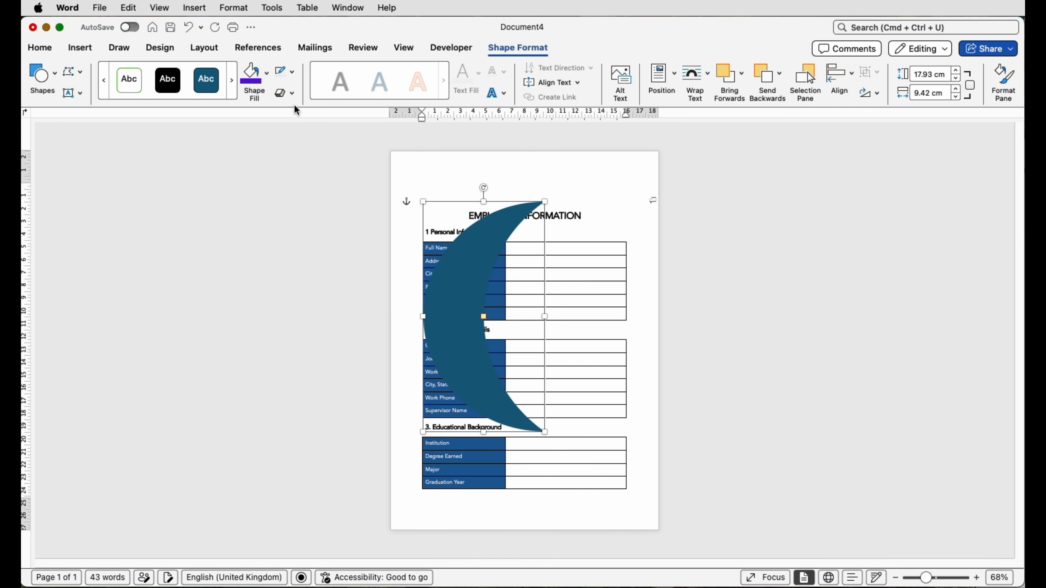
{"action": "left_click", "coordinate": [267, 85]}
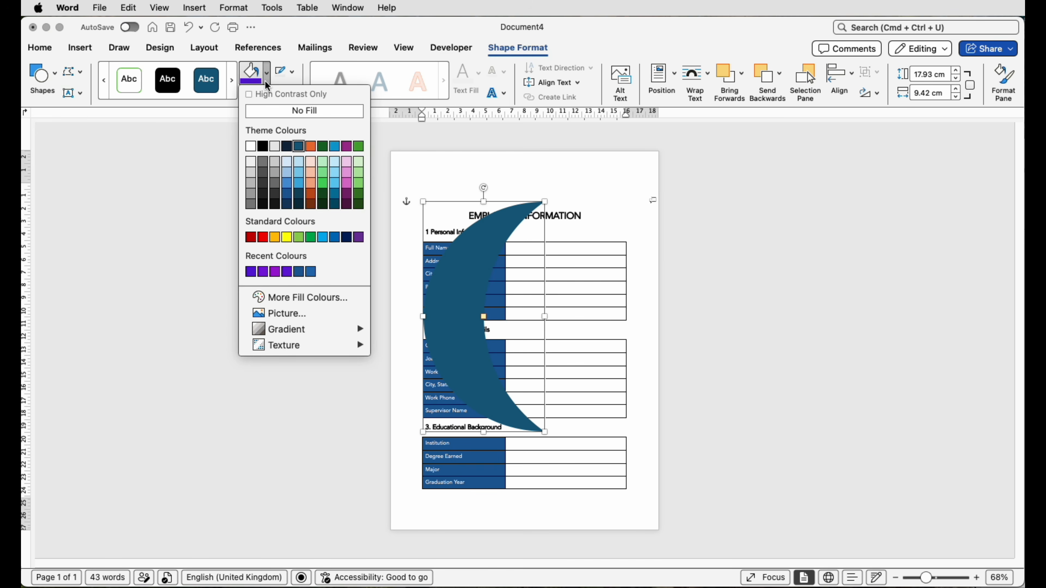
{"action": "left_click", "coordinate": [300, 273]}
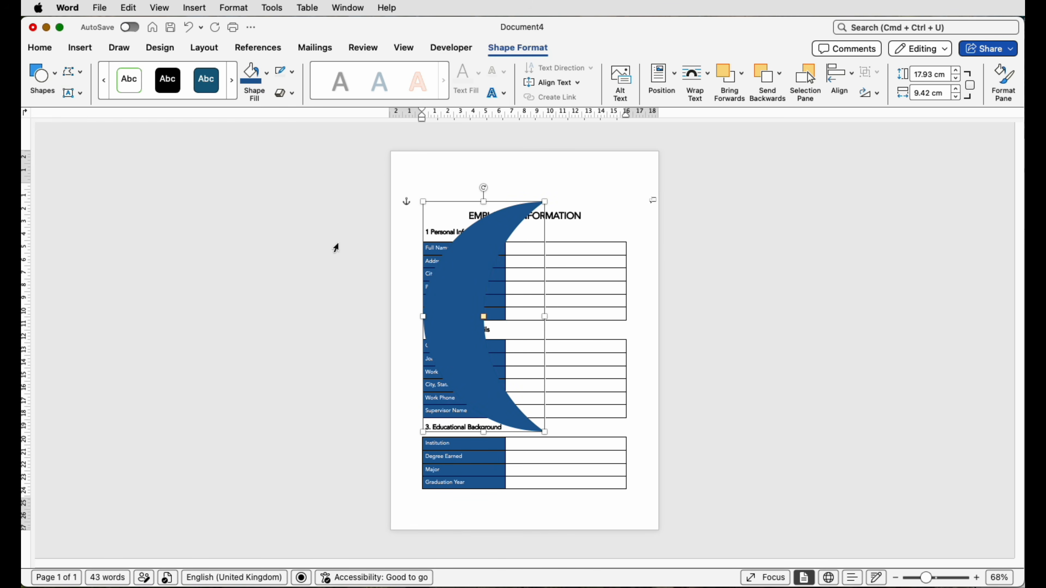
Rotate, enlarge and move the moon to about 31.2 cm by 11.7 cm so it arches across the upper part of the page
{"action": "left_click_drag", "start_coordinate": [484, 187], "coordinate": [593, 161]}
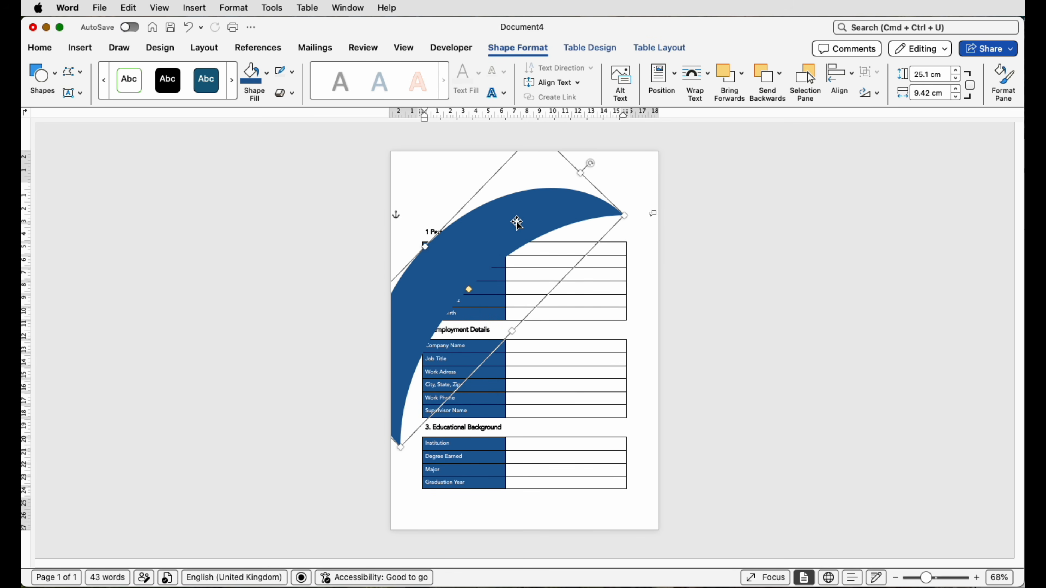
{"action": "left_click_drag", "start_coordinate": [511, 224], "coordinate": [515, 249]}
{"action": "left_click_drag", "start_coordinate": [604, 187], "coordinate": [634, 215]}
{"action": "left_click_drag", "start_coordinate": [520, 270], "coordinate": [499, 261]}
{"action": "left_click_drag", "start_coordinate": [614, 208], "coordinate": [684, 188]}
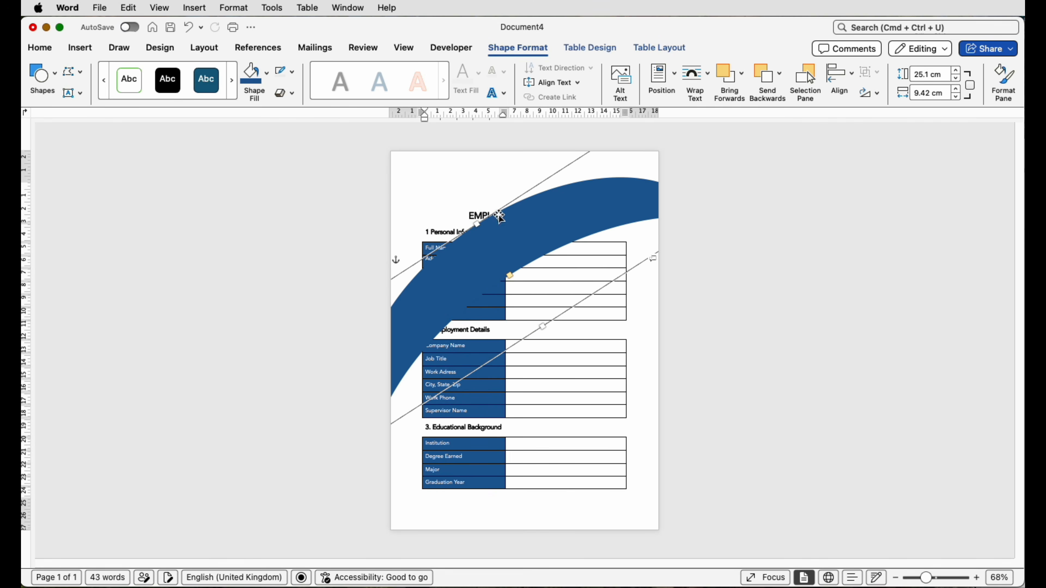
{"action": "left_click_drag", "start_coordinate": [432, 275], "coordinate": [380, 271]}
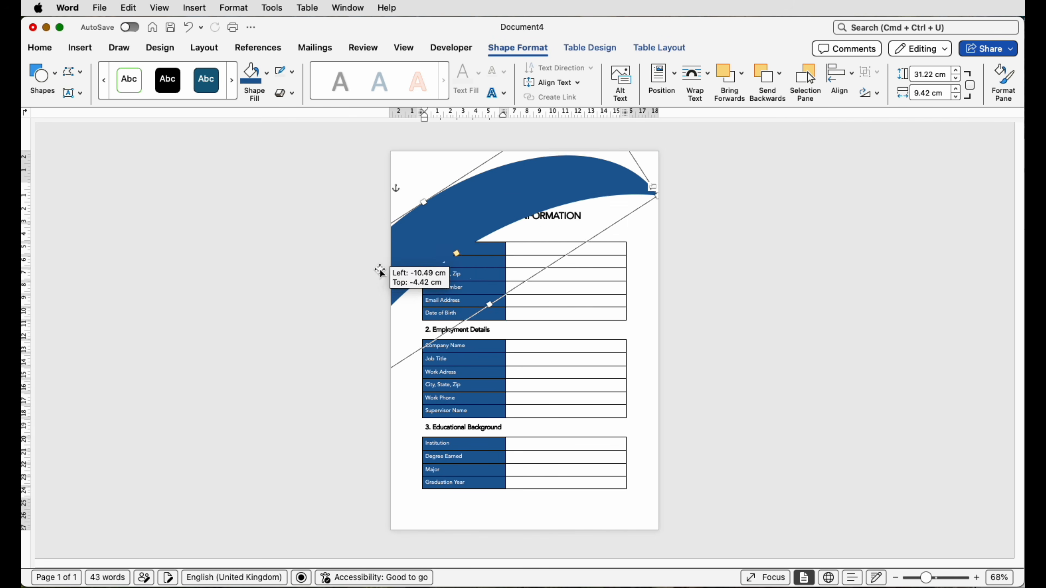
{"action": "left_click_drag", "start_coordinate": [609, 154], "coordinate": [709, 193]}
{"action": "left_click_drag", "start_coordinate": [463, 250], "coordinate": [431, 146]}
{"action": "left_click_drag", "start_coordinate": [491, 180], "coordinate": [488, 218]}
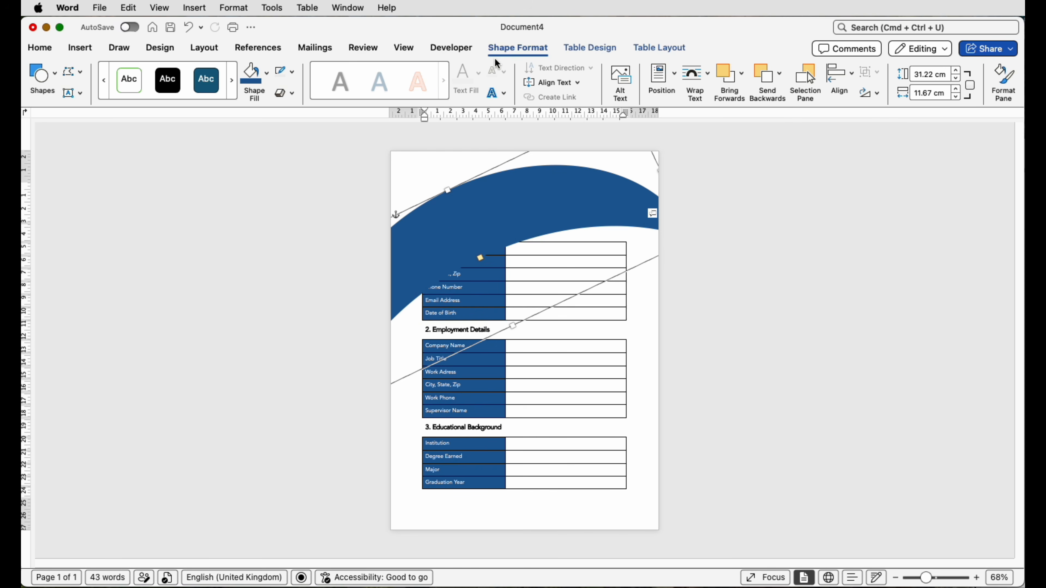
Edit the arc's points to pull its outer curve outward, and move it up to fill the page's top edge above the title
{"action": "left_click", "coordinate": [82, 73]}
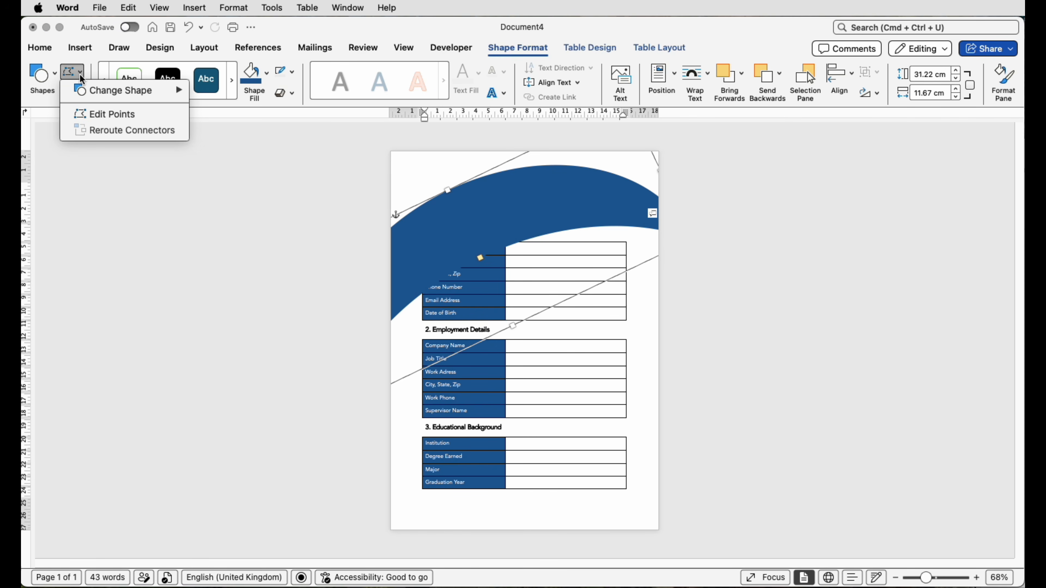
{"action": "left_click", "coordinate": [95, 118]}
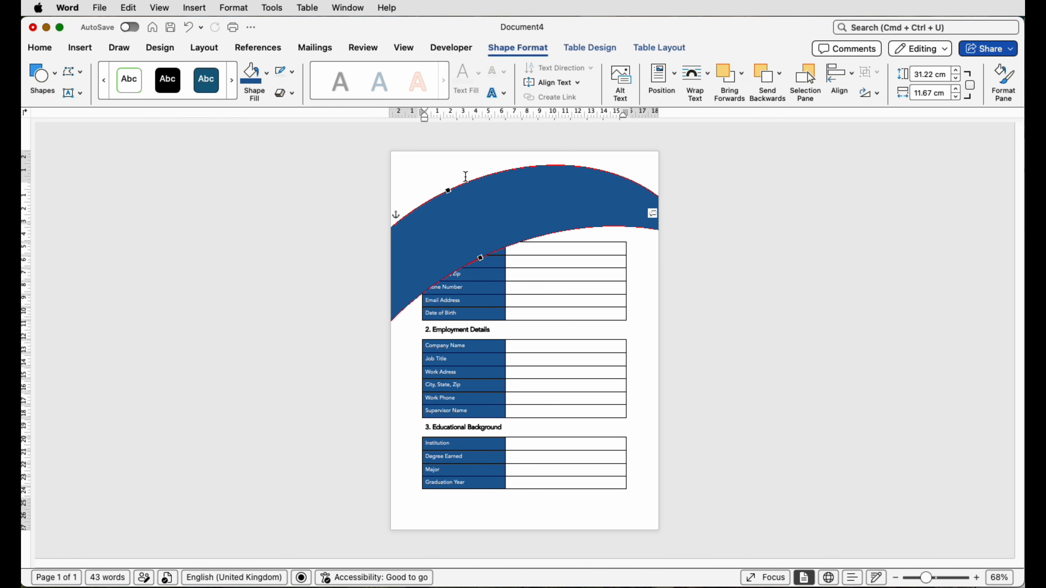
{"action": "left_click_drag", "start_coordinate": [448, 191], "coordinate": [423, 158]}
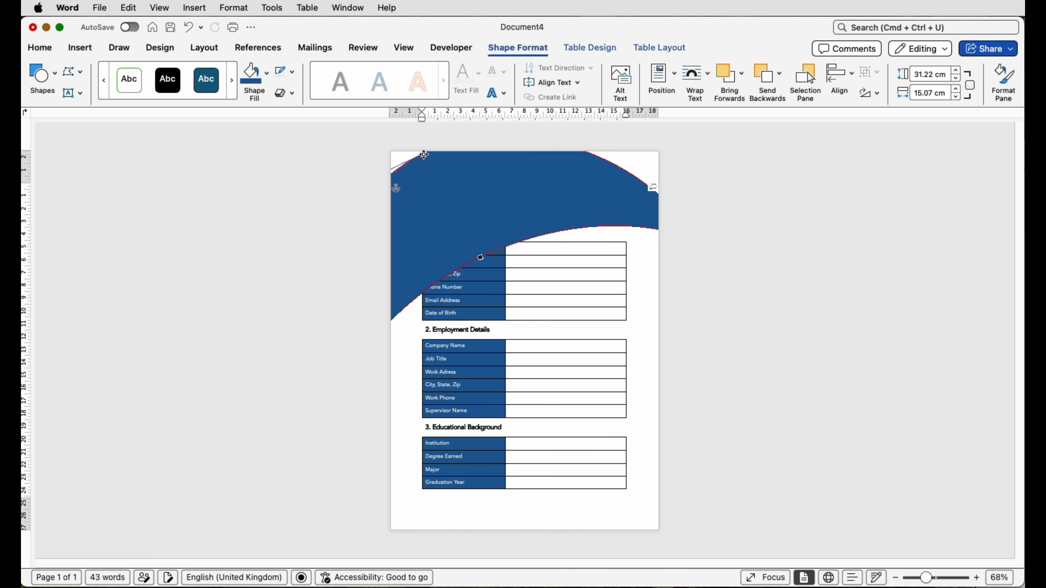
{"action": "left_click_drag", "start_coordinate": [530, 166], "coordinate": [509, 123]}
{"action": "mouse_move", "coordinate": [428, 185]}
{"action": "left_mouse_down"}
{"action": "mouse_move", "coordinate": [414, 225]}
{"action": "mouse_move", "coordinate": [441, 193]}
{"action": "left_mouse_up"}
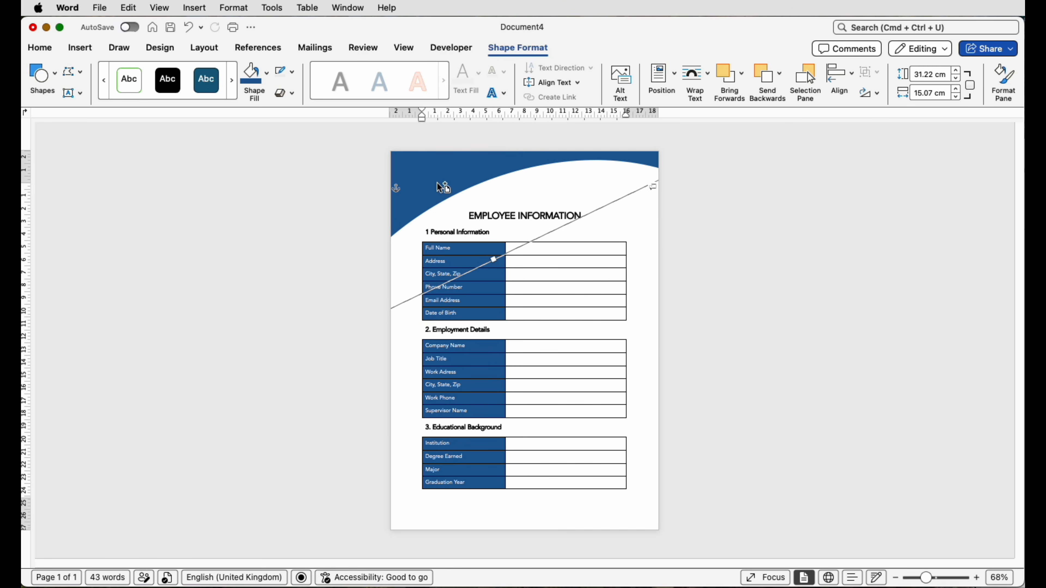
Duplicate the dark blue arc, fill the original light blue, and place the dark copy over it, leaving a thin light blue band
{"action": "left_click_drag", "start_coordinate": [438, 183], "coordinate": [490, 311]}
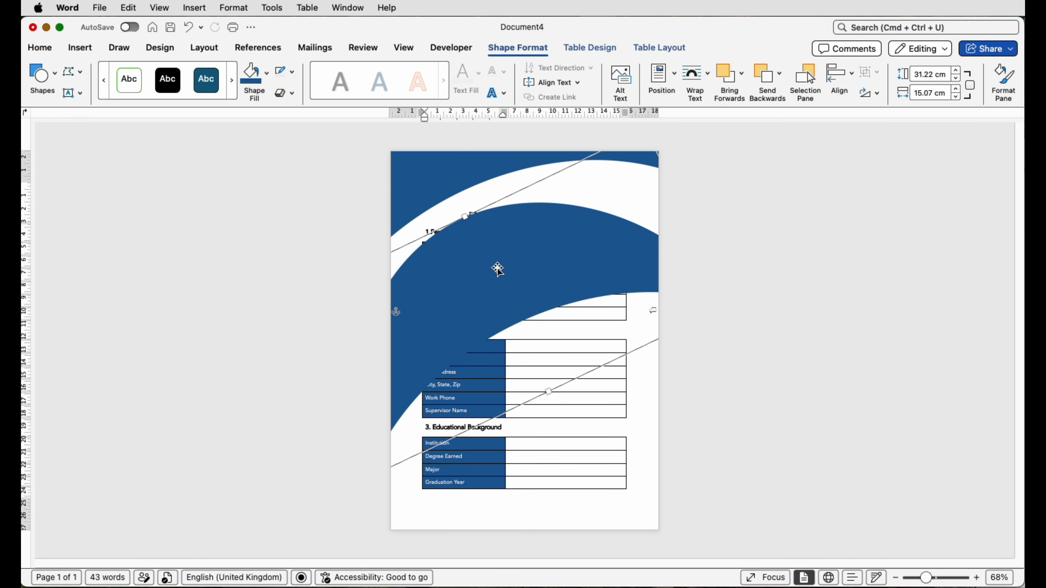
{"action": "left_click", "coordinate": [439, 177]}
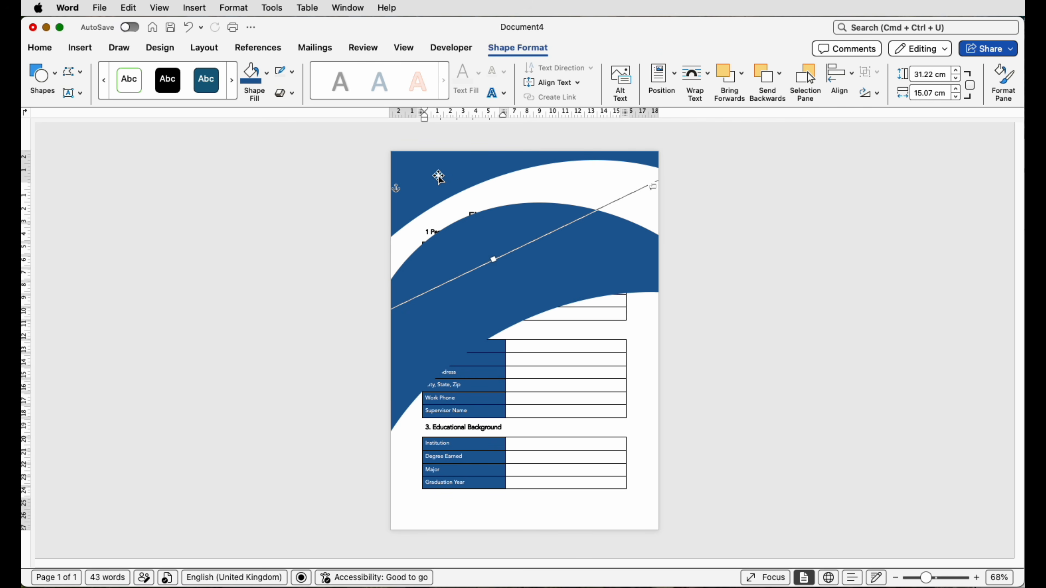
{"action": "left_click", "coordinate": [266, 78]}
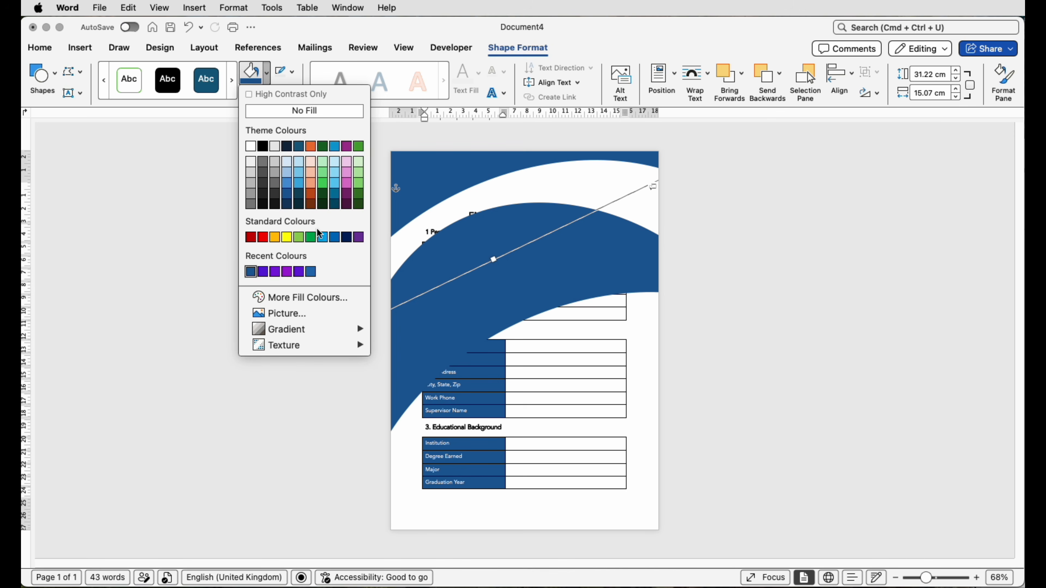
{"action": "left_click", "coordinate": [322, 236]}
{"action": "left_click_drag", "start_coordinate": [424, 201], "coordinate": [426, 163]}
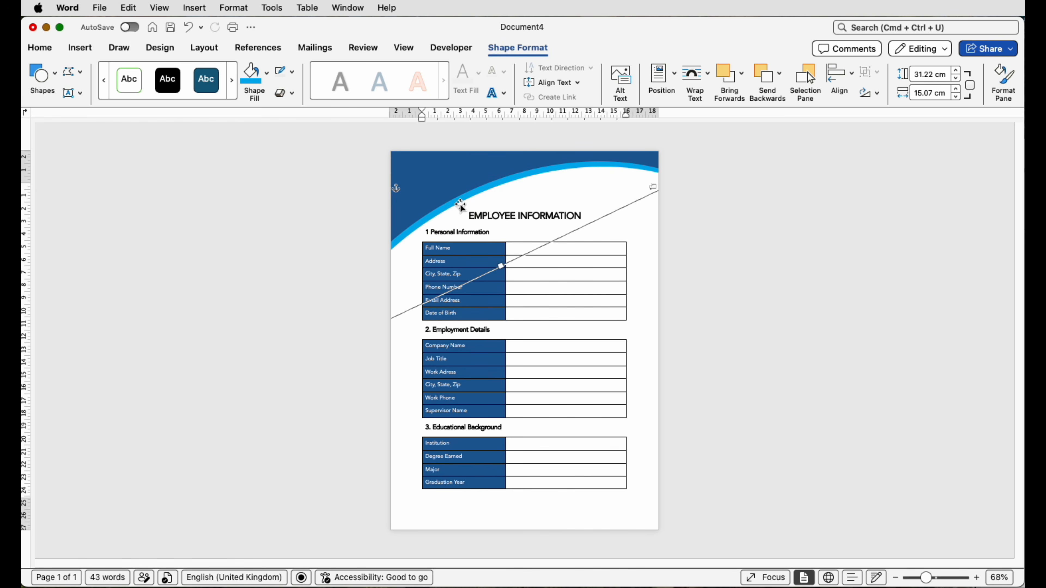
Rotate the light blue arc slightly counter-clockwise behind the dark one so its band widens toward the left, and shift both arcs up
{"action": "left_click_drag", "start_coordinate": [460, 206], "coordinate": [475, 227]}
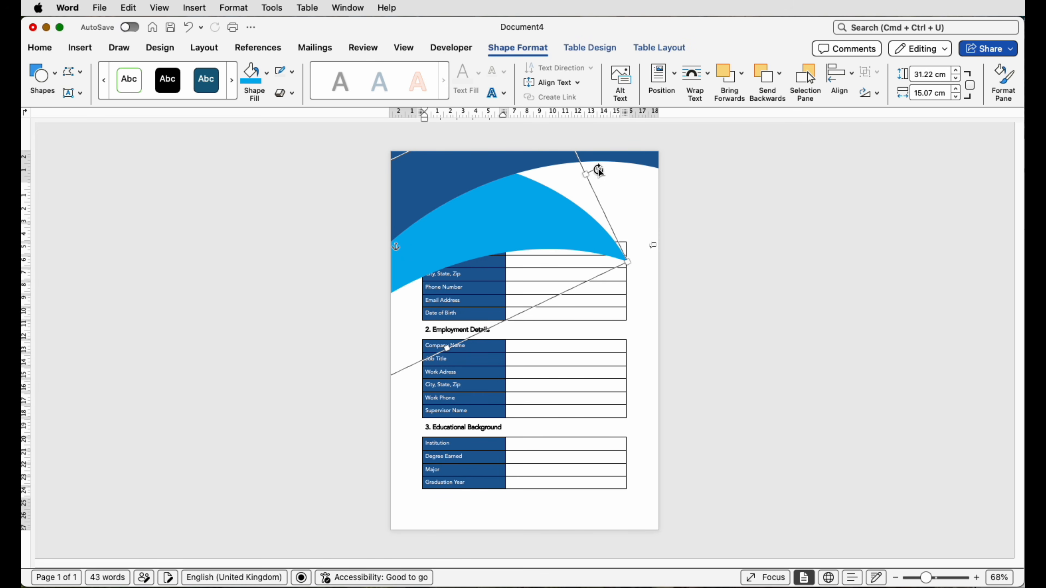
{"action": "left_click_drag", "start_coordinate": [598, 169], "coordinate": [585, 151]}
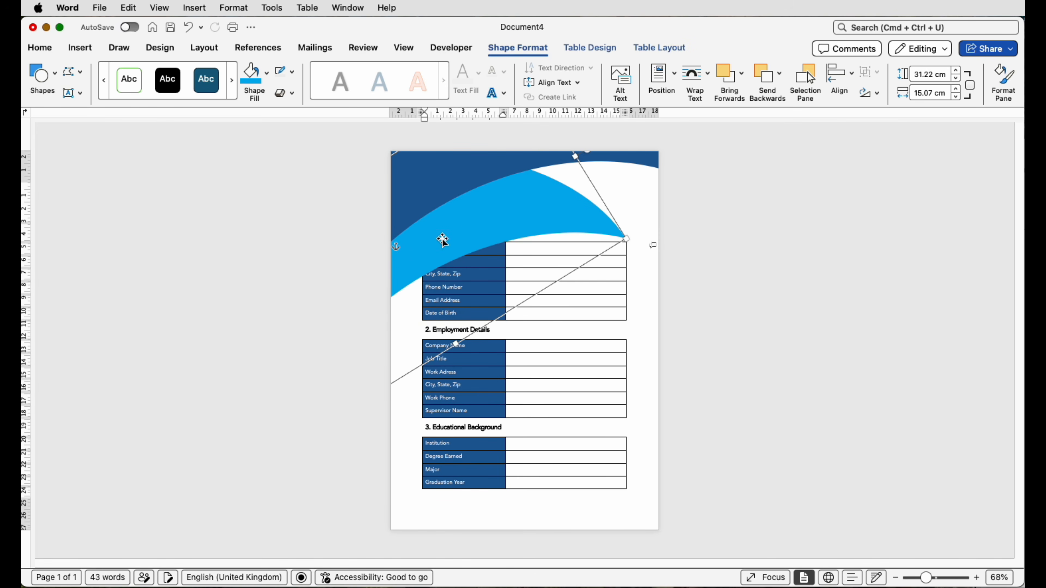
{"action": "key", "text": "super+z"}
{"action": "key", "text": "super+z"}
{"action": "left_click_drag", "start_coordinate": [497, 176], "coordinate": [458, 174]}
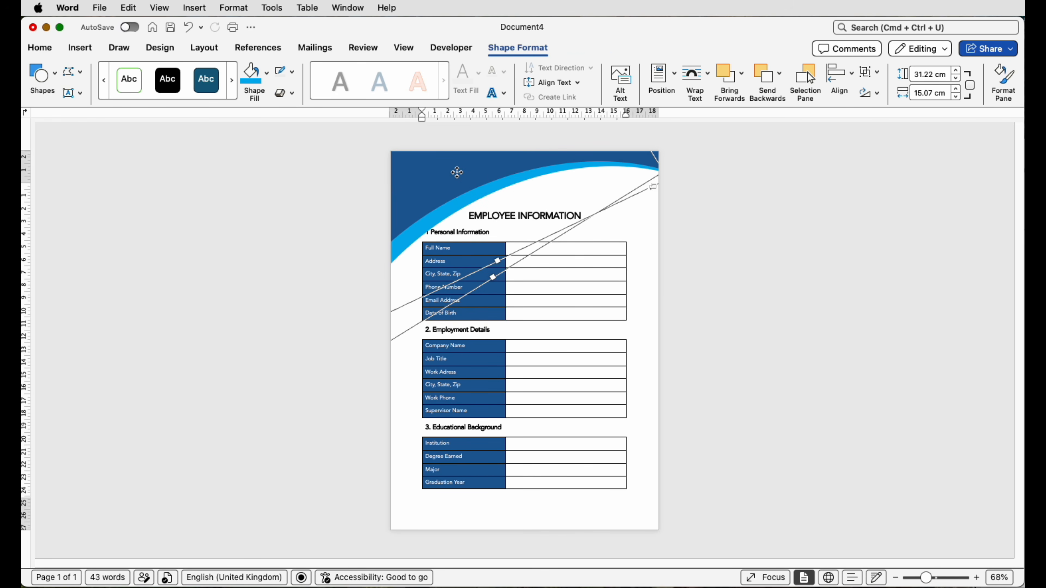
{"action": "left_click_drag", "start_coordinate": [457, 172], "coordinate": [452, 165]}
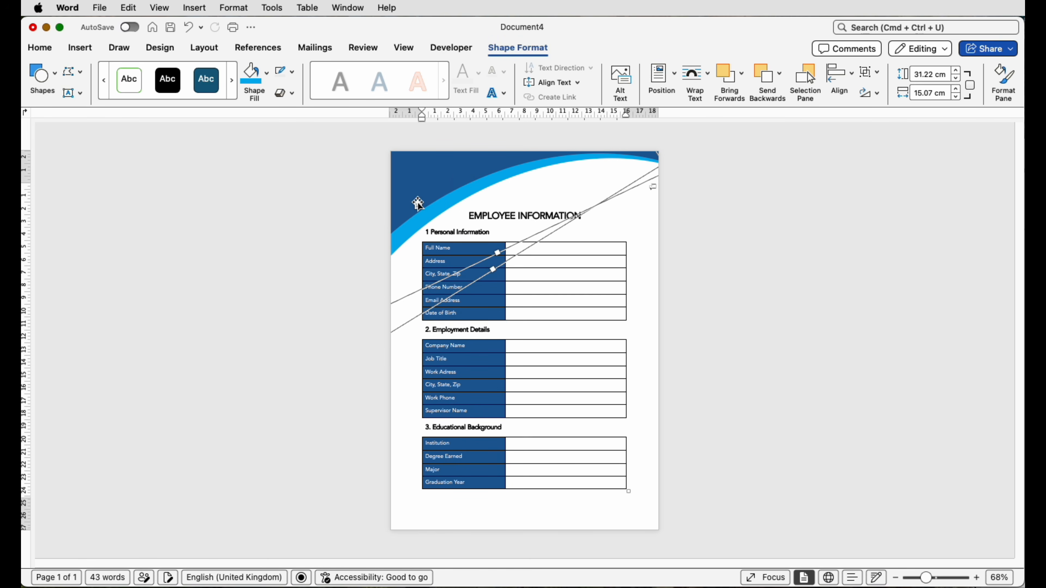
Duplicate the dark blue arc, rotate the copy to slope down to the right, and fit it into the page's top-right corner
{"action": "left_click", "coordinate": [438, 181]}
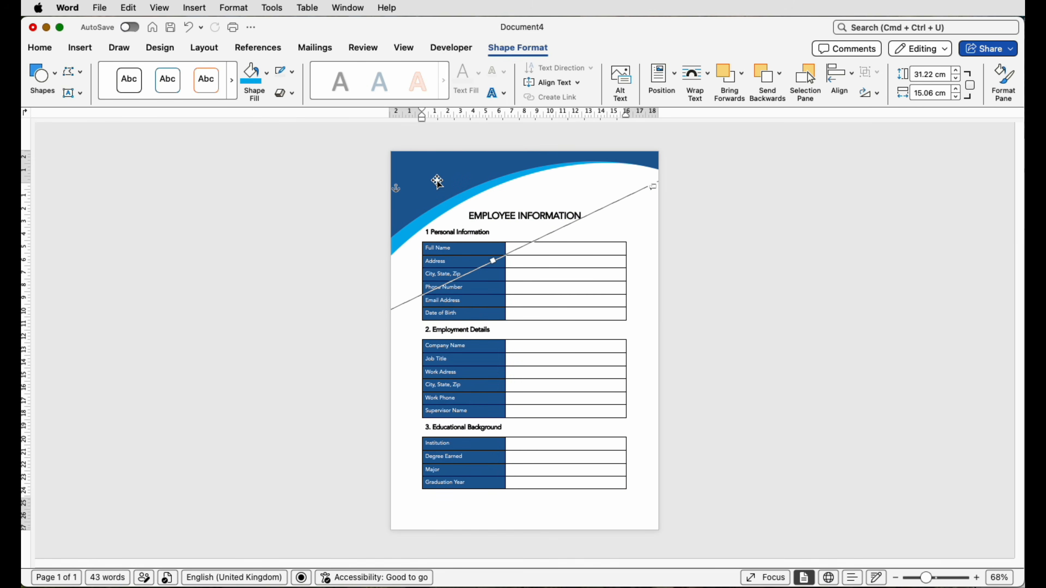
{"action": "left_click_drag", "start_coordinate": [437, 182], "coordinate": [482, 368]}
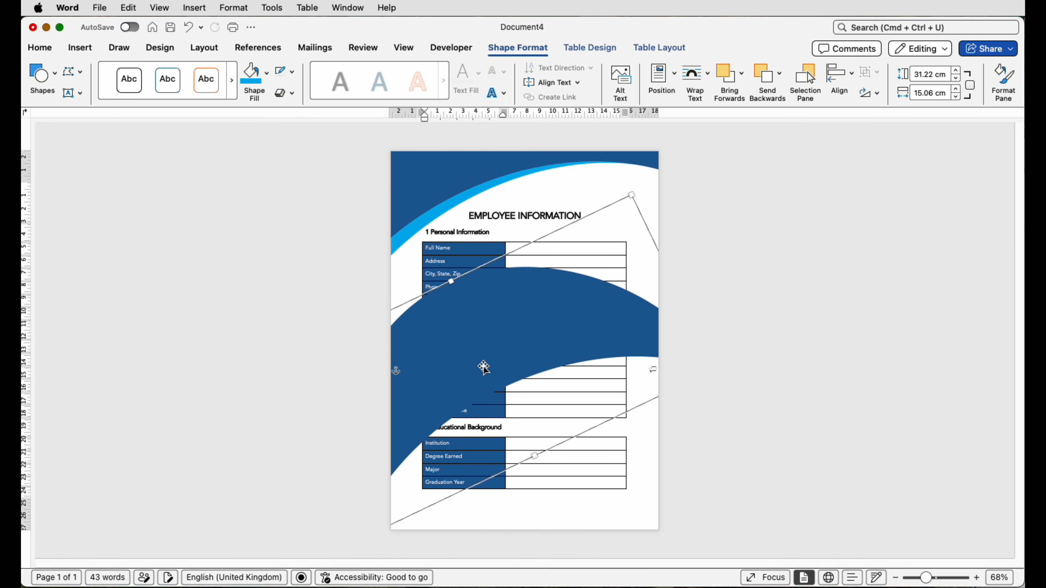
{"action": "left_click_drag", "start_coordinate": [555, 304], "coordinate": [491, 304]}
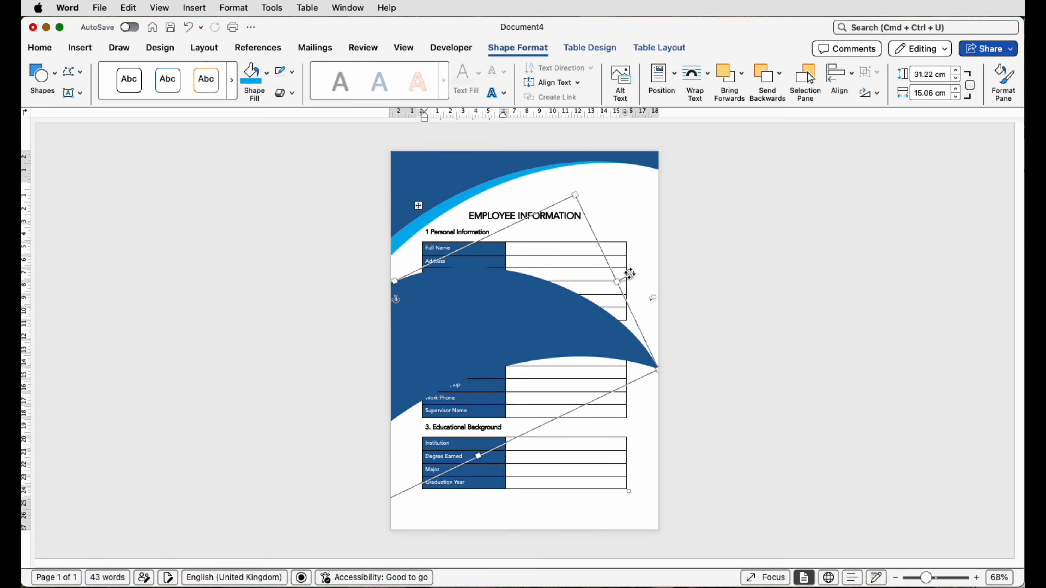
{"action": "left_click_drag", "start_coordinate": [626, 276], "coordinate": [620, 476]}
{"action": "left_click_drag", "start_coordinate": [518, 378], "coordinate": [661, 129]}
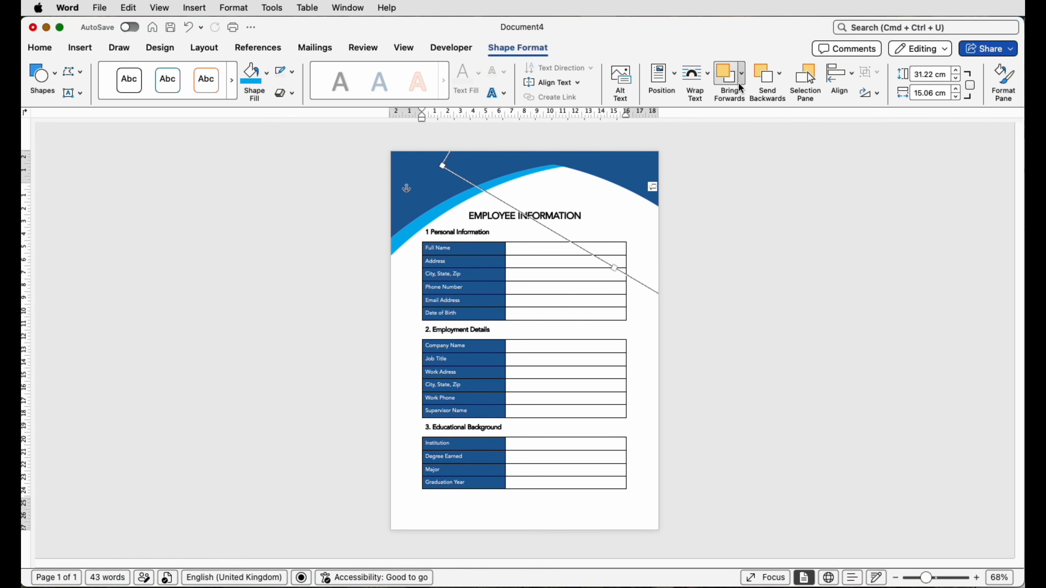
Send the dark blue arc in the page's top-right corner to the back, behind the other header shapes
{"action": "left_click", "coordinate": [780, 83]}
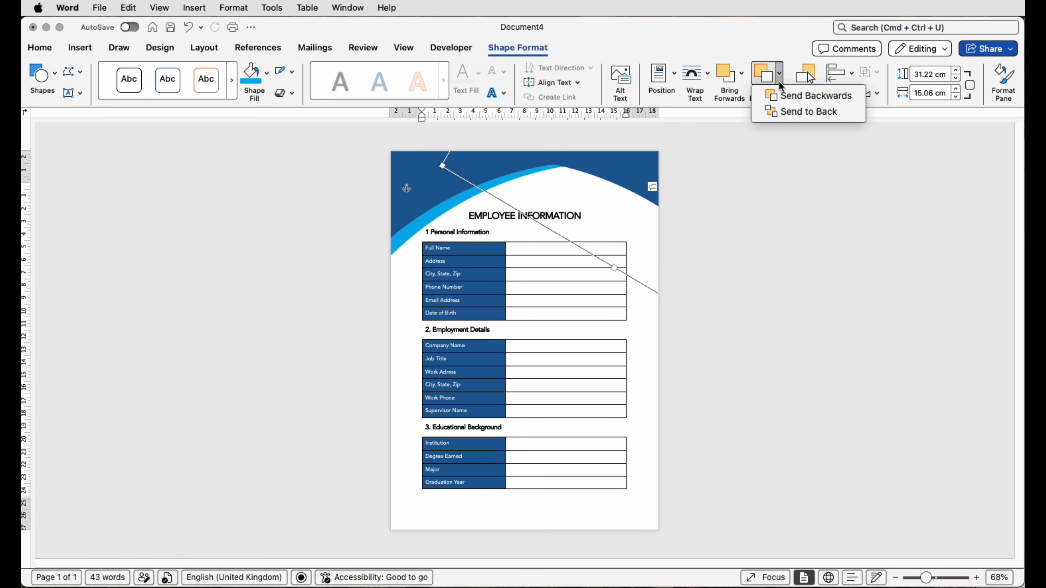
{"action": "left_click", "coordinate": [778, 112]}
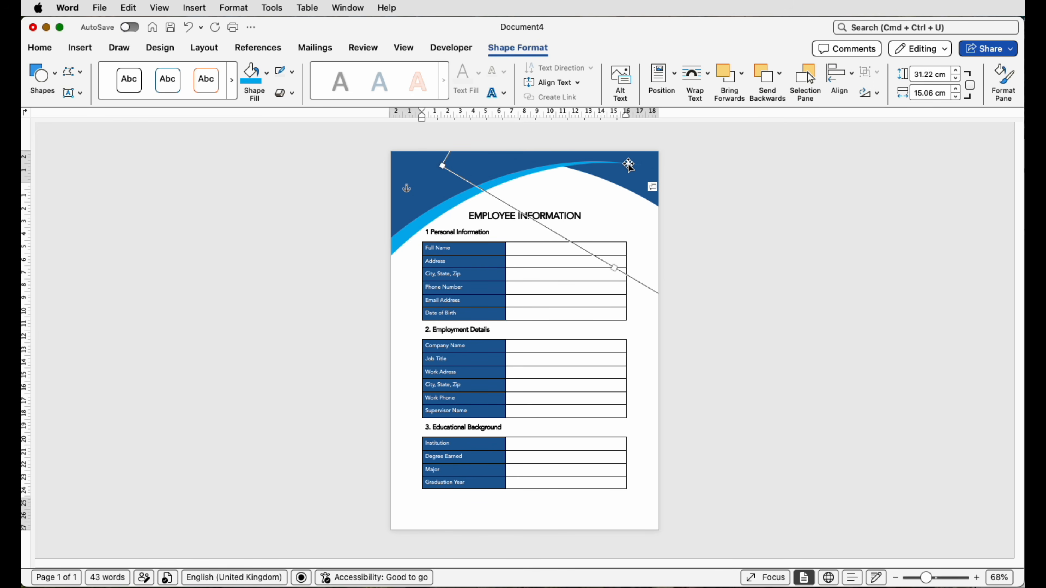
{"action": "left_click", "coordinate": [567, 242]}
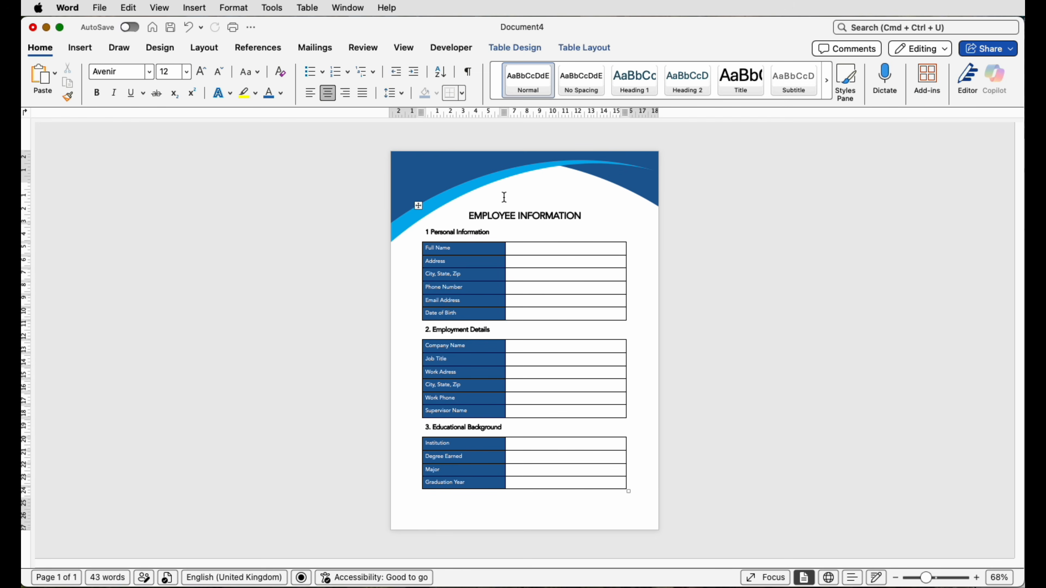
Place the cursor in the Full Name answer cell and check the ribbon customisation preferences for the Developer entry
{"action": "left_click", "coordinate": [521, 251]}
{"action": "scroll", "coordinate": [355, 227], "scroll_direction": "up", "scroll_amount": 5}
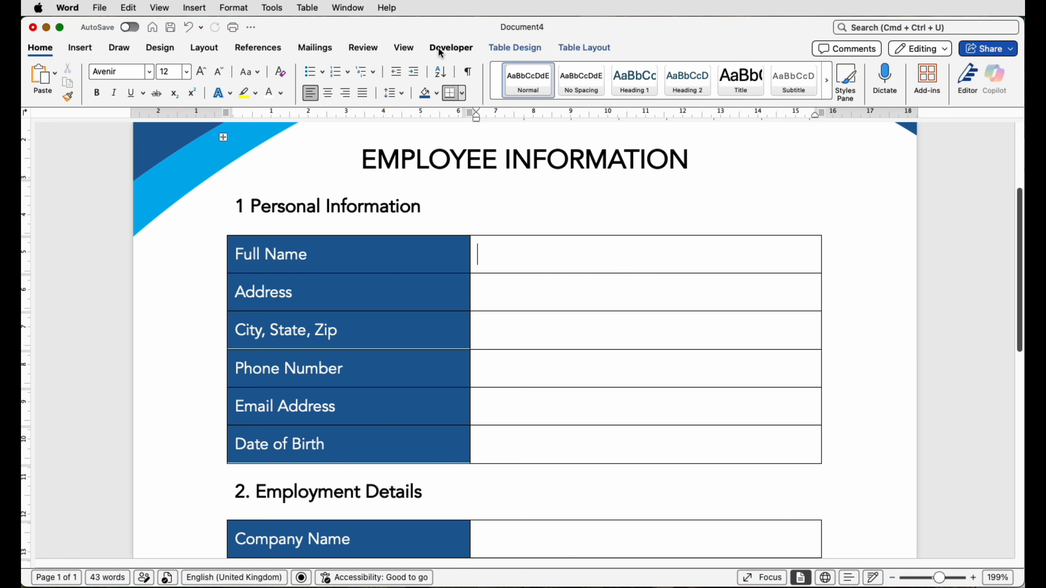
{"action": "left_click", "coordinate": [66, 8]}
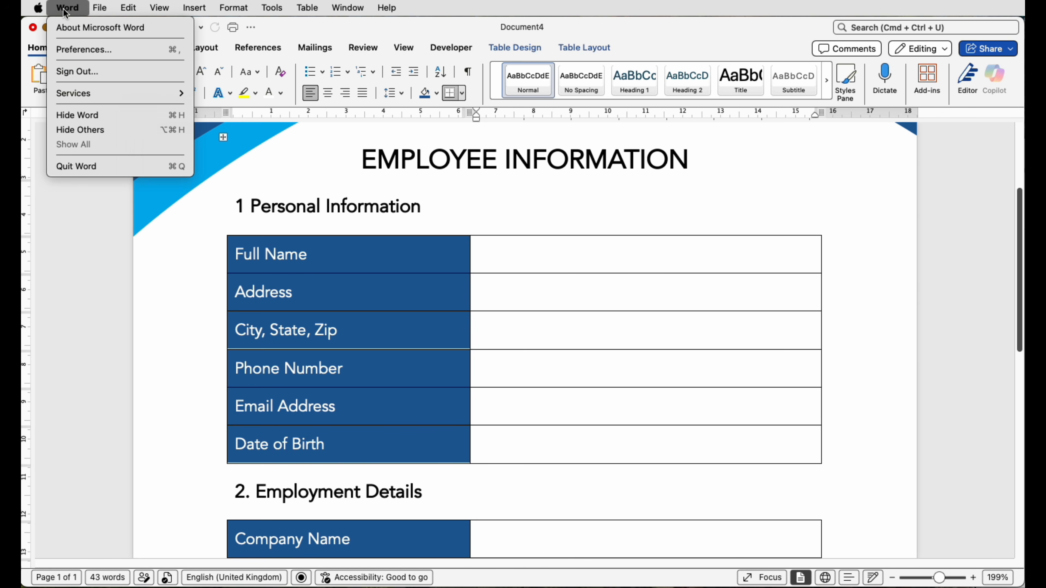
{"action": "left_click", "coordinate": [72, 50]}
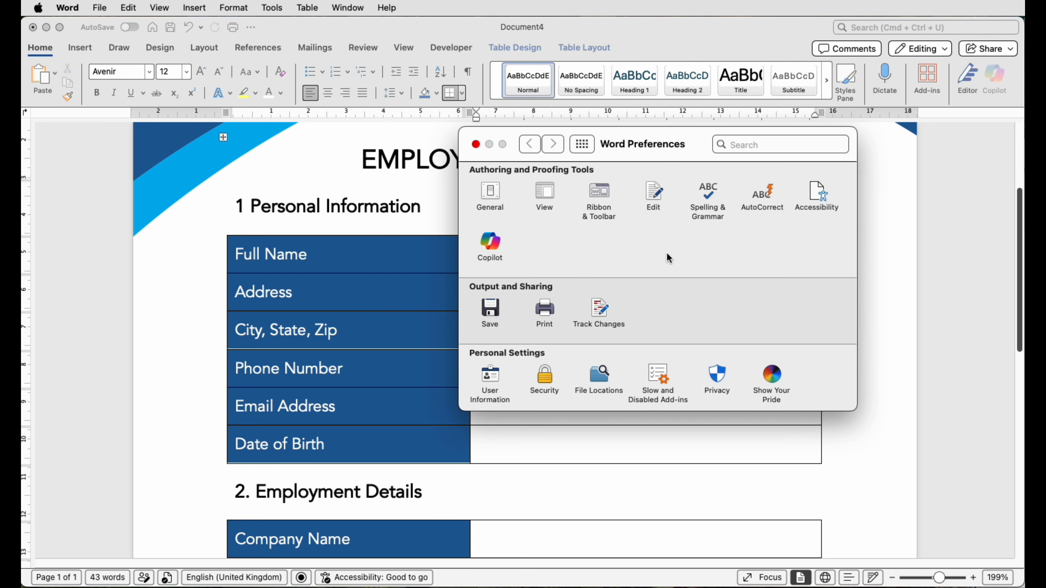
{"action": "left_click", "coordinate": [604, 202]}
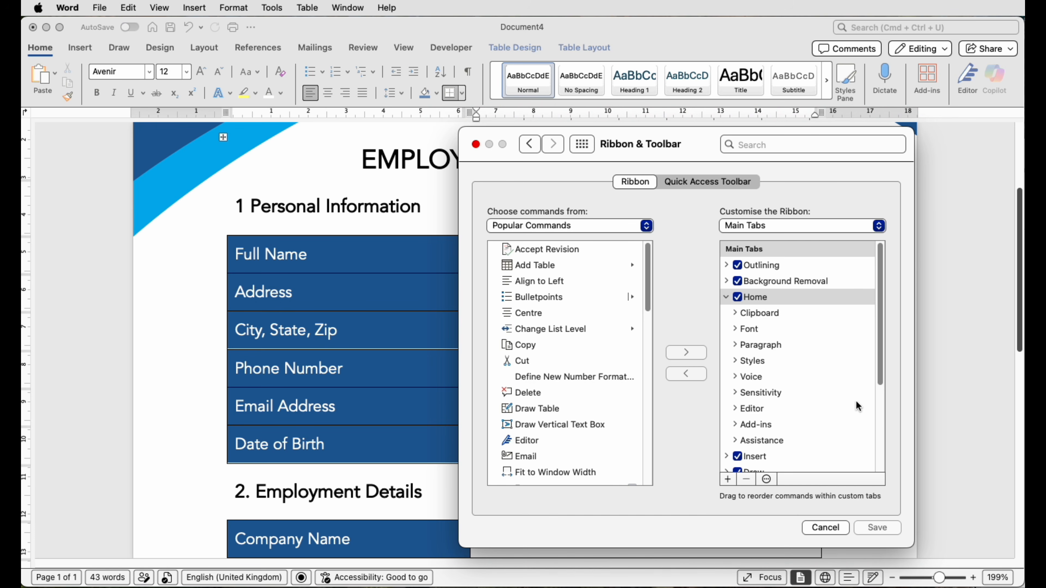
{"action": "left_click_drag", "start_coordinate": [881, 377], "coordinate": [837, 483]}
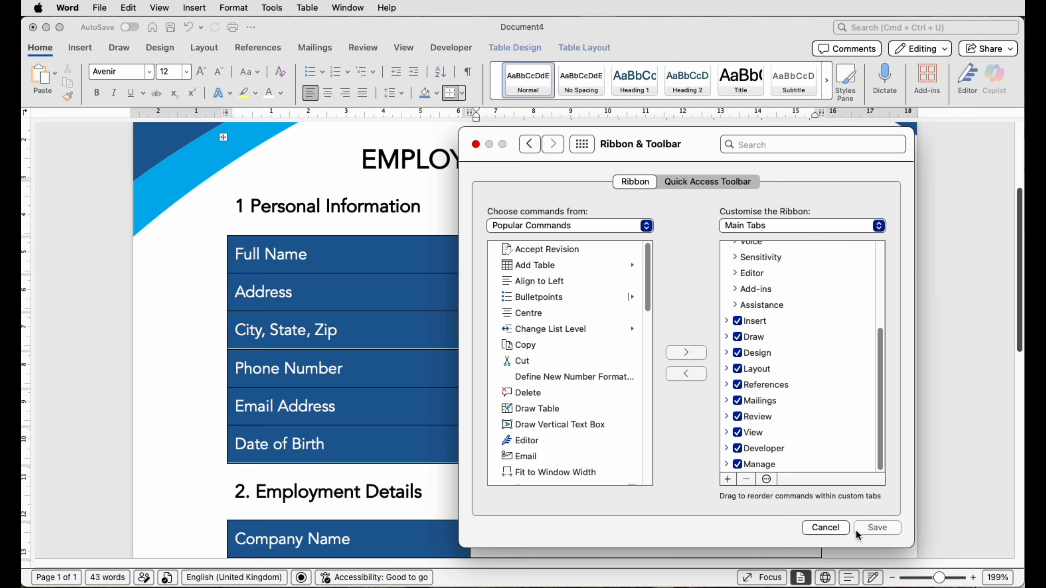
{"action": "left_click", "coordinate": [834, 529]}
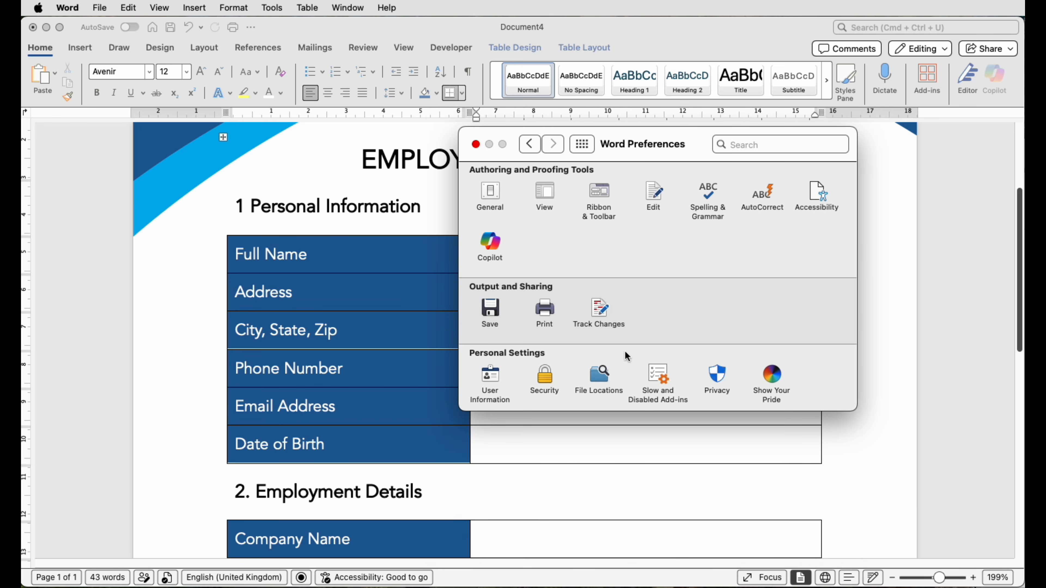
{"action": "left_click", "coordinate": [476, 145]}
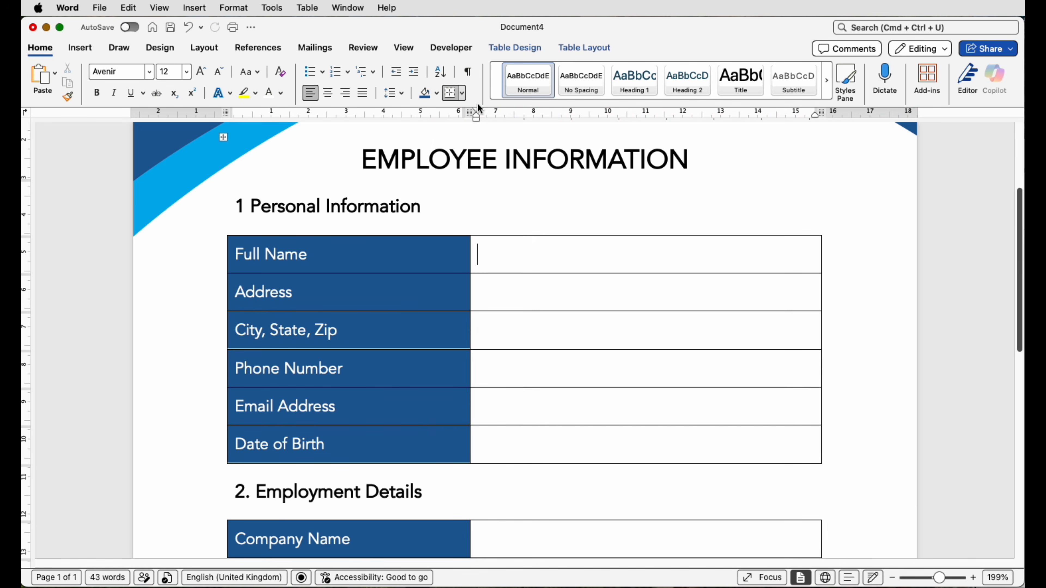
Insert a text form field in the Full Name answer cell and view its field options without changing them
{"action": "left_click", "coordinate": [459, 51]}
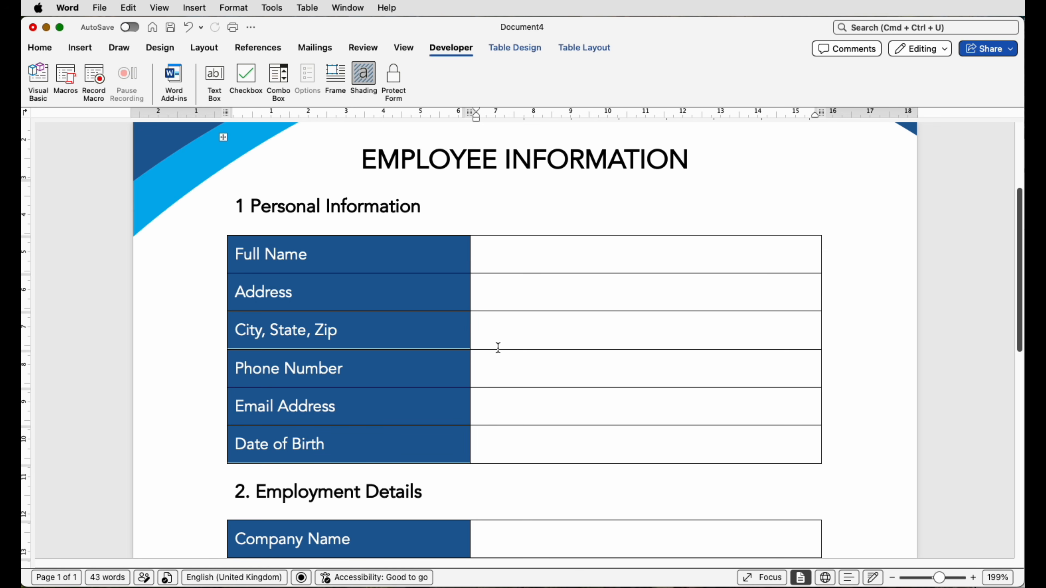
{"action": "left_click", "coordinate": [220, 82]}
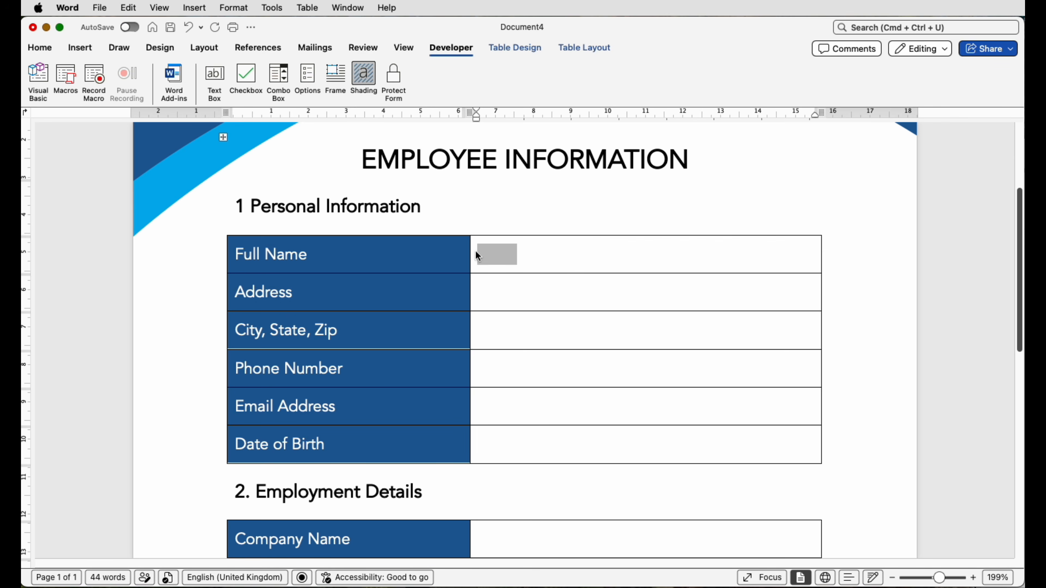
{"action": "right_click", "coordinate": [494, 255]}
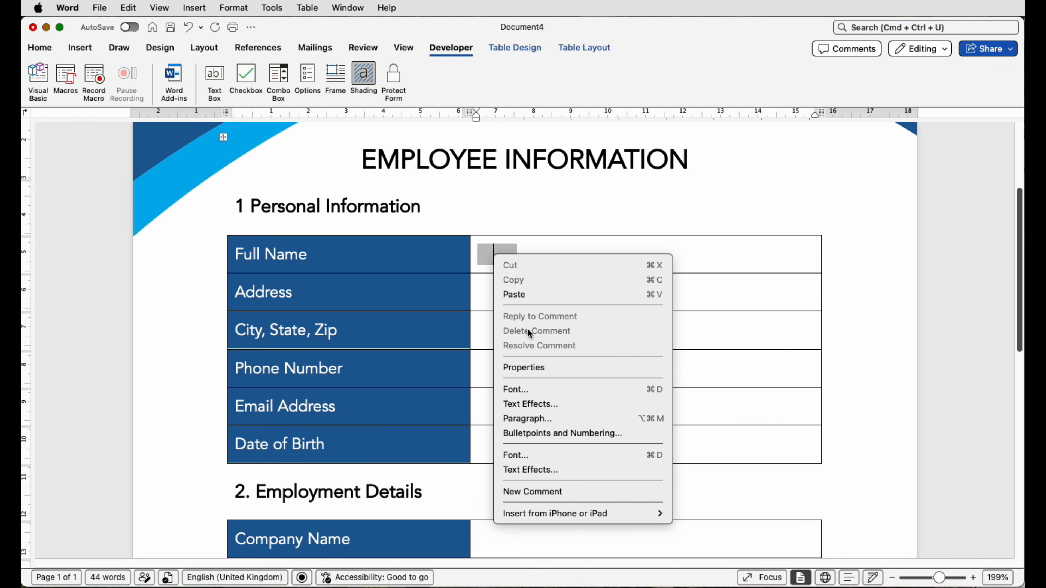
{"action": "left_click", "coordinate": [536, 367]}
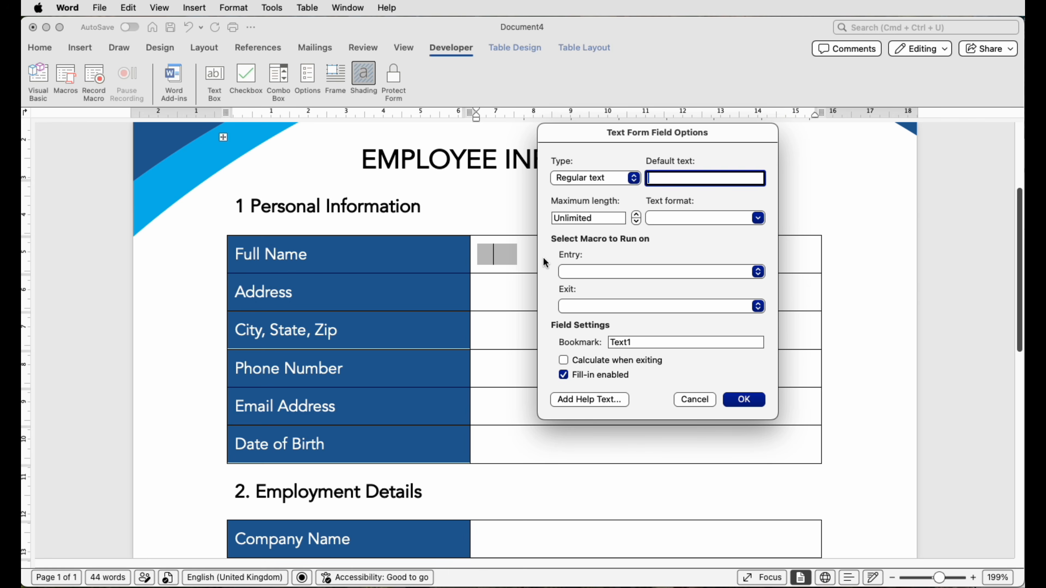
{"action": "left_click", "coordinate": [703, 399]}
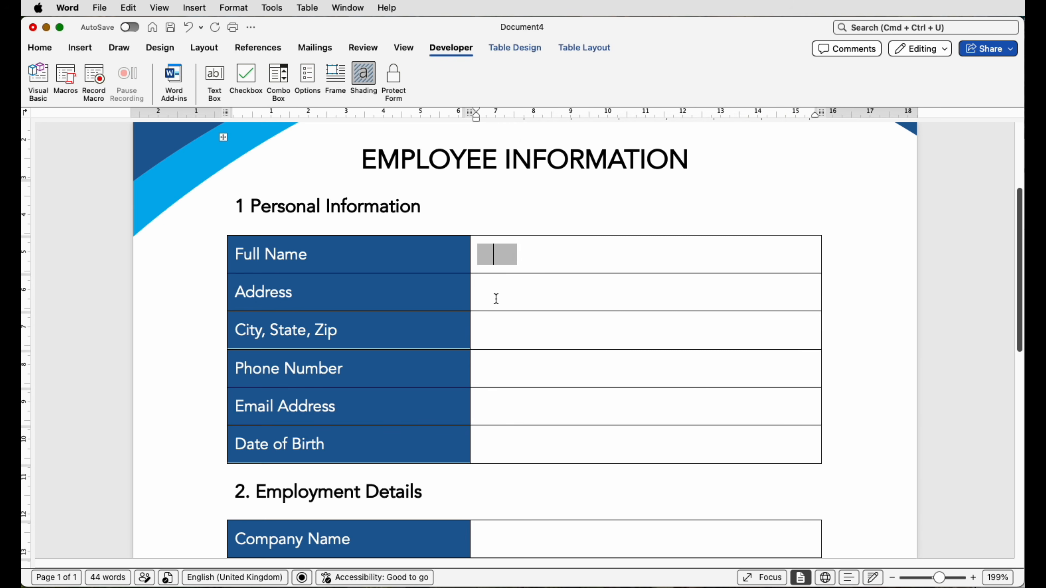
Overwrite the Full Name form field with 123456789, and delete that text again
{"action": "left_click", "coordinate": [494, 259]}
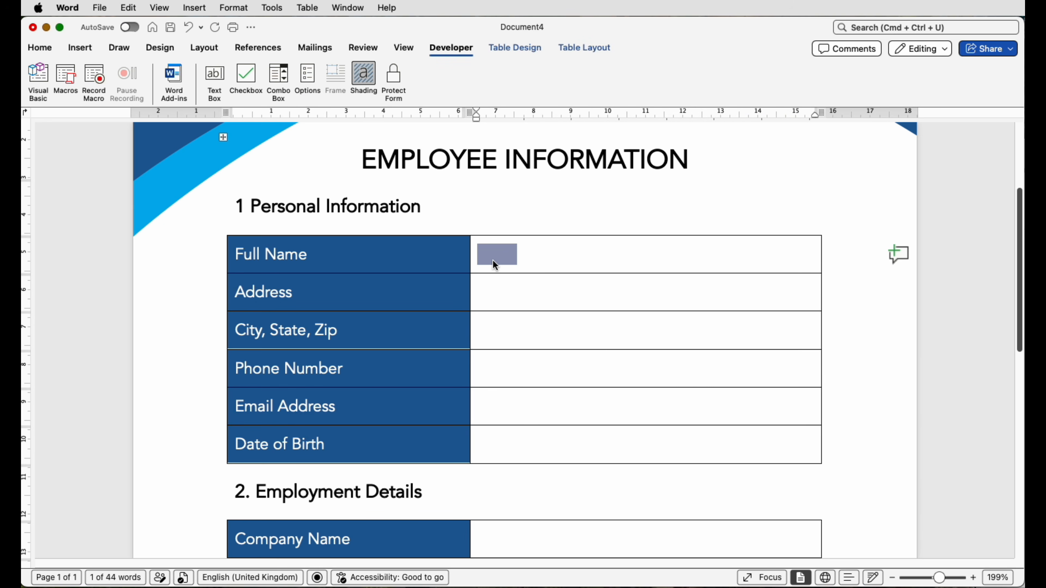
{"action": "type", "text": "123456789"}
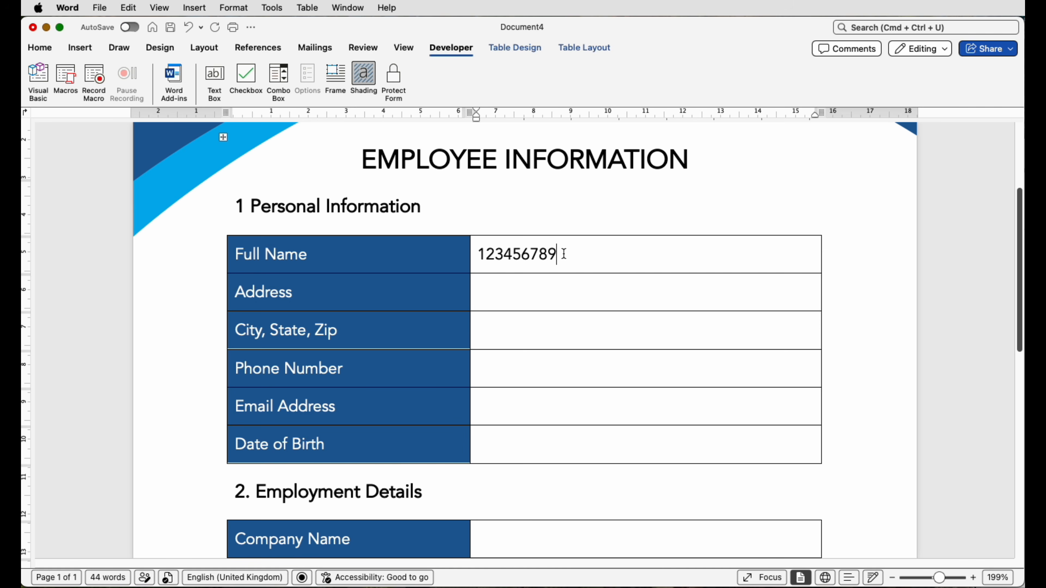
{"action": "key", "text": "BackSpace"}
{"action": "key", "text": "BackSpace"}
{"action": "key", "text": "BackSpace"}
{"action": "key", "text": "BackSpace"}
{"action": "key", "text": "BackSpace"}
{"action": "key", "text": "BackSpace"}
{"action": "key", "text": "BackSpace"}
{"action": "key", "text": "BackSpace"}
{"action": "key", "text": "BackSpace"}
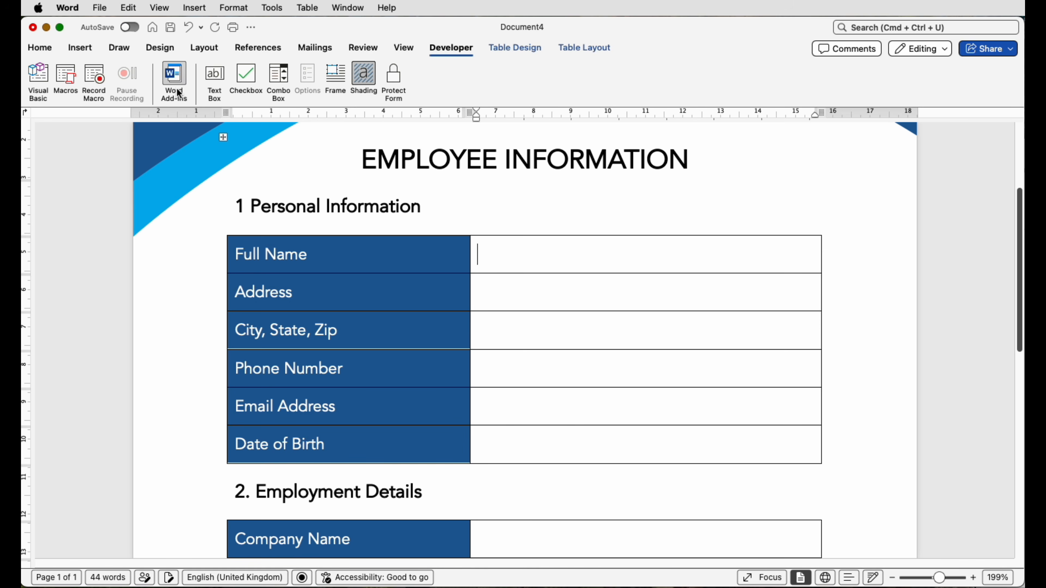
Insert a text form field in the Full Name cell with a maximum length of 20 and First capital text format
{"action": "left_click", "coordinate": [220, 96]}
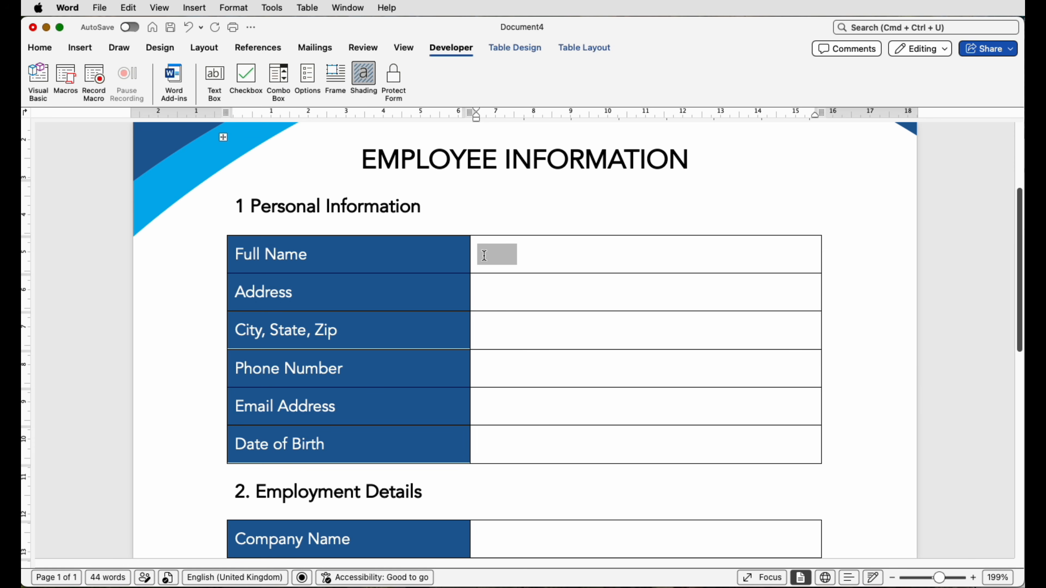
{"action": "right_click", "coordinate": [496, 259]}
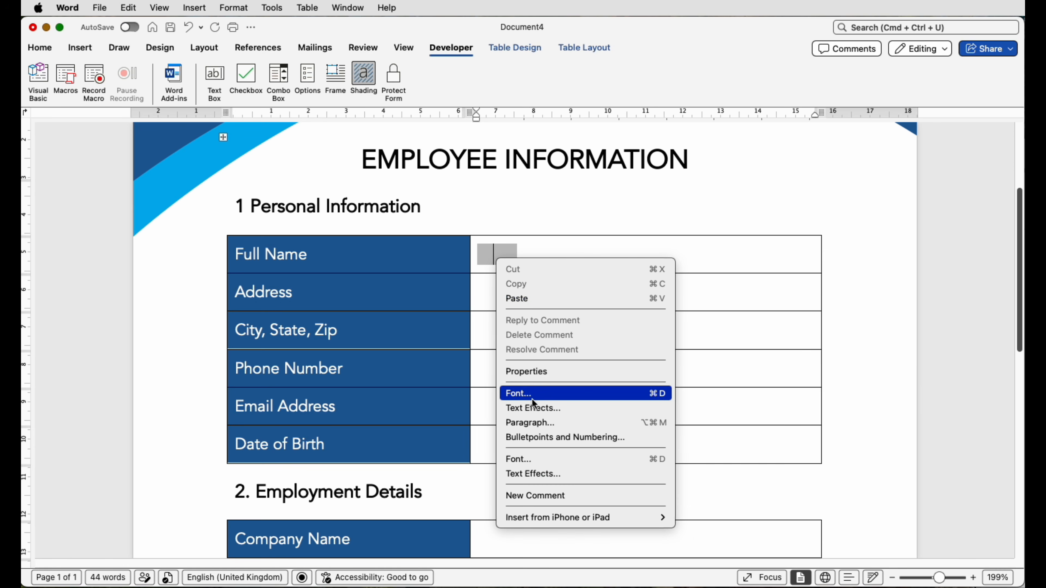
{"action": "left_click", "coordinate": [536, 374]}
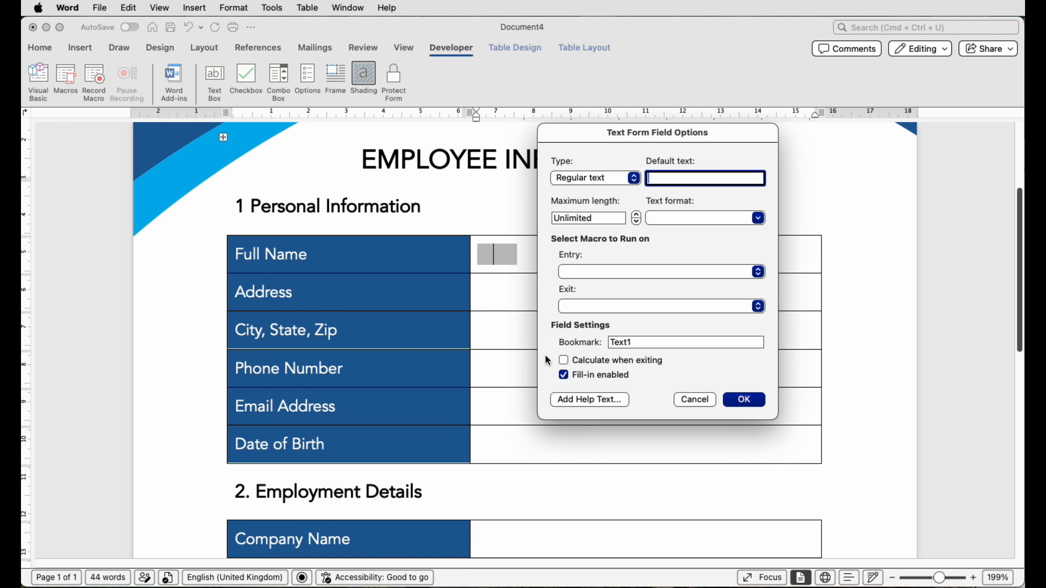
{"action": "left_click", "coordinate": [570, 216]}
{"action": "type", "text": "1"}
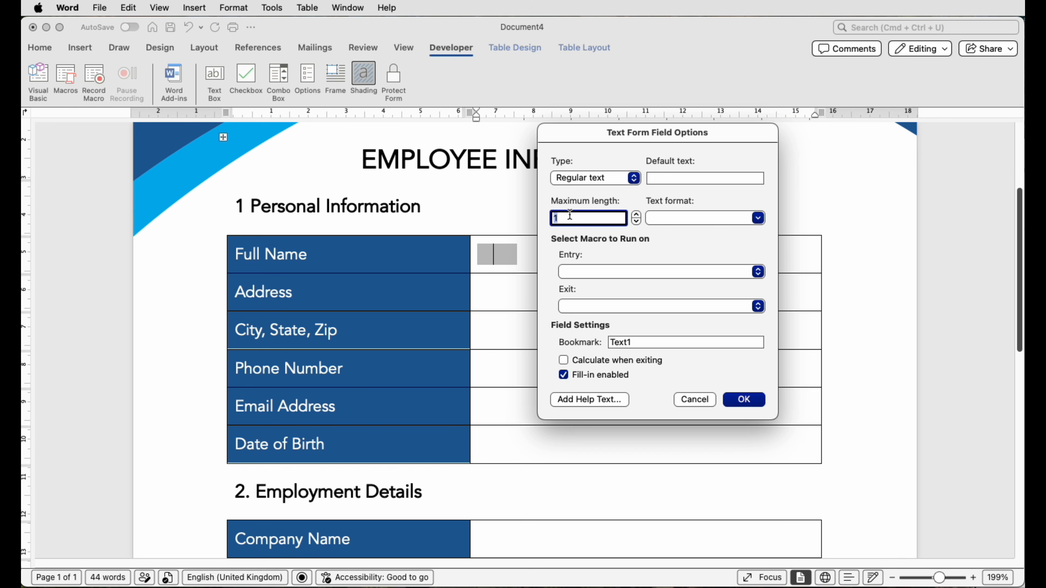
{"action": "type", "text": "20"}
{"action": "left_click", "coordinate": [758, 218]}
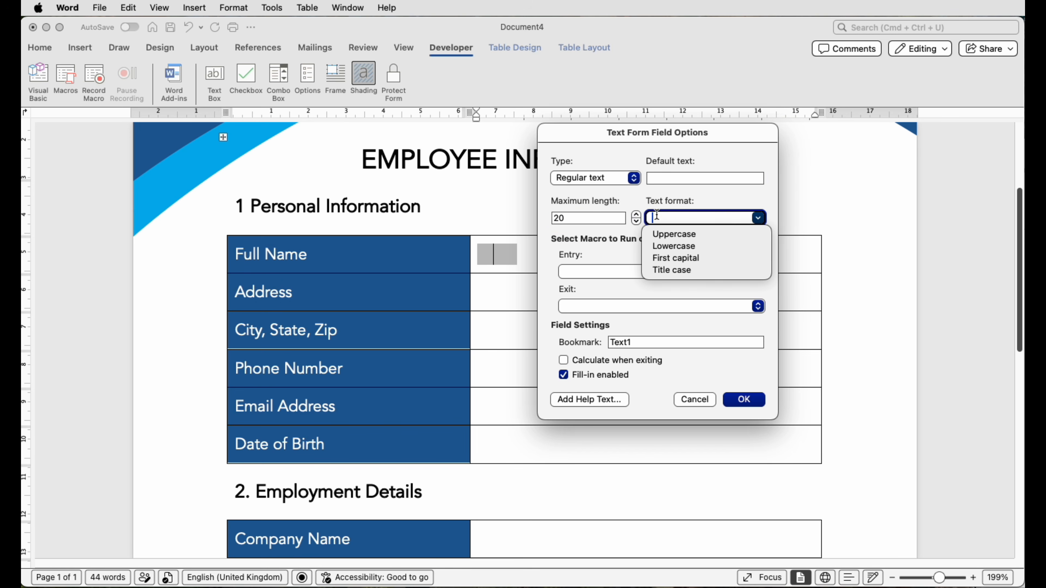
{"action": "left_click", "coordinate": [679, 259]}
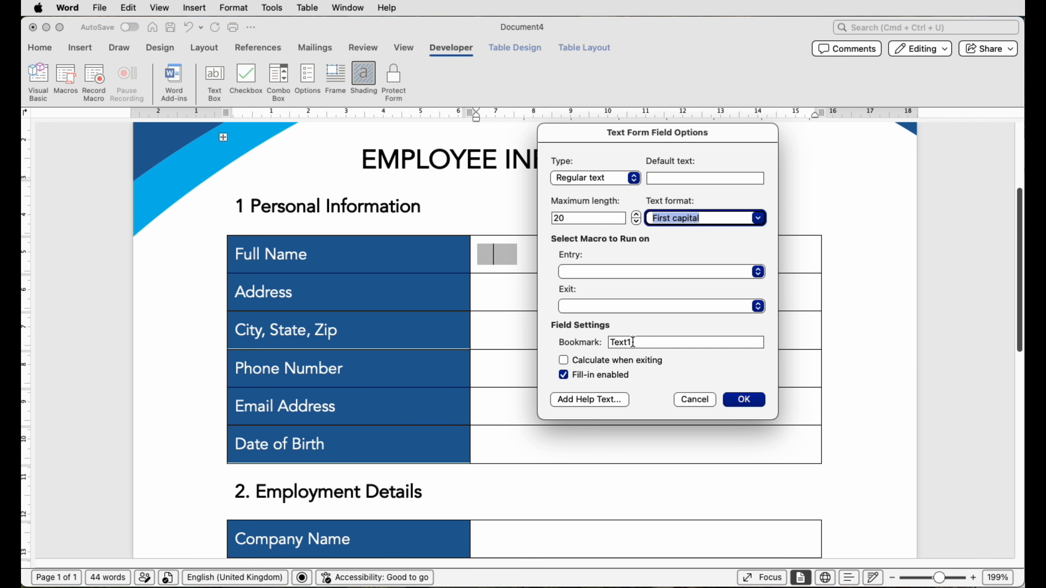
{"action": "left_click", "coordinate": [745, 401]}
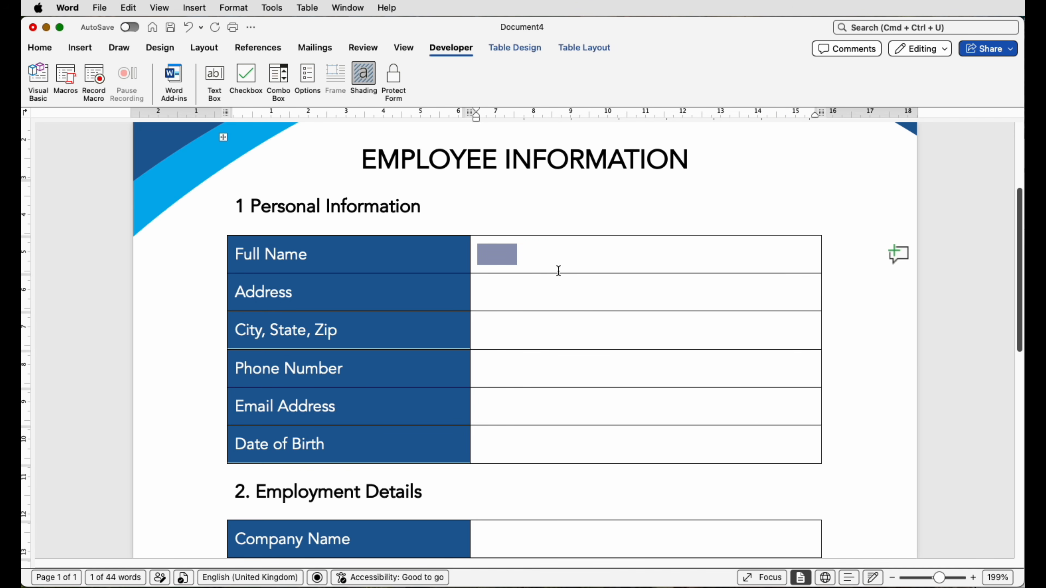
Protect the form to test the Full Name field with sample text, and undo back to the empty unprotected cell
{"action": "left_click", "coordinate": [401, 81]}
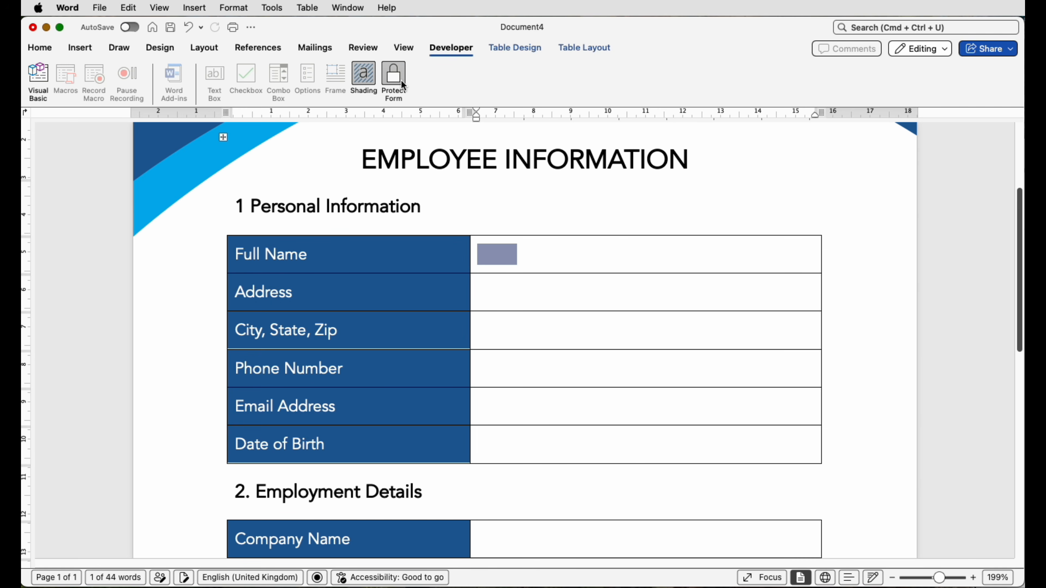
{"action": "left_click", "coordinate": [510, 257]}
{"action": "type", "text": "gergergergerger"}
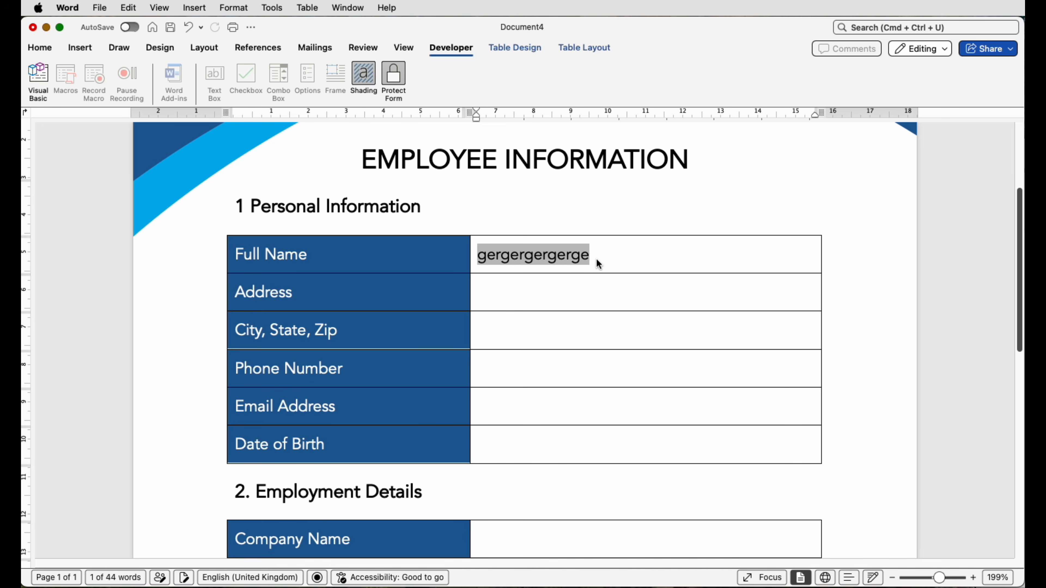
{"action": "key", "text": "super+z"}
{"action": "key", "text": "super+z"}
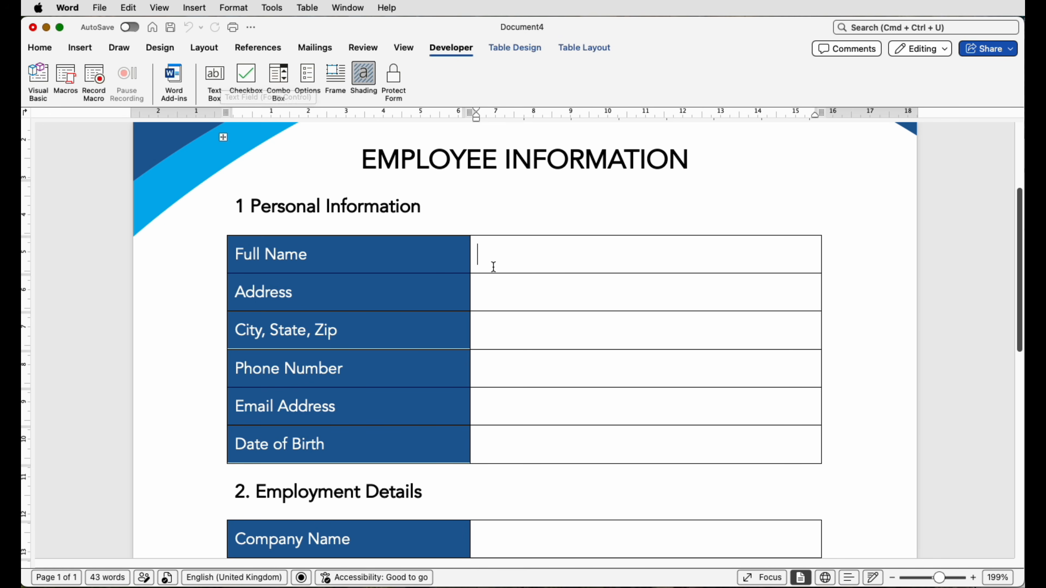
Insert a new text form field in the Full Name answer cell and set its maximum length to 20
{"action": "left_click", "coordinate": [221, 78]}
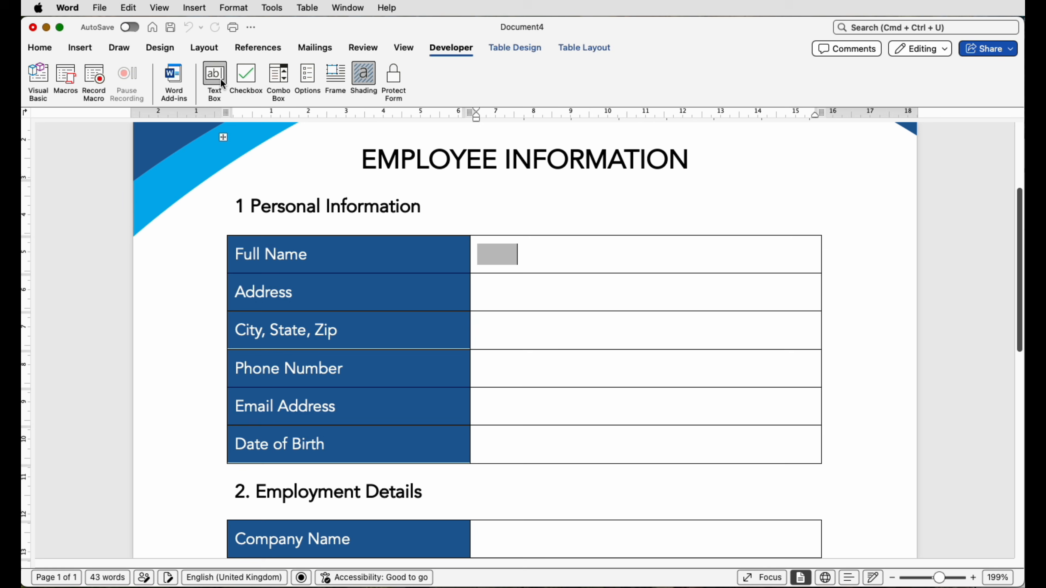
{"action": "right_click", "coordinate": [506, 256]}
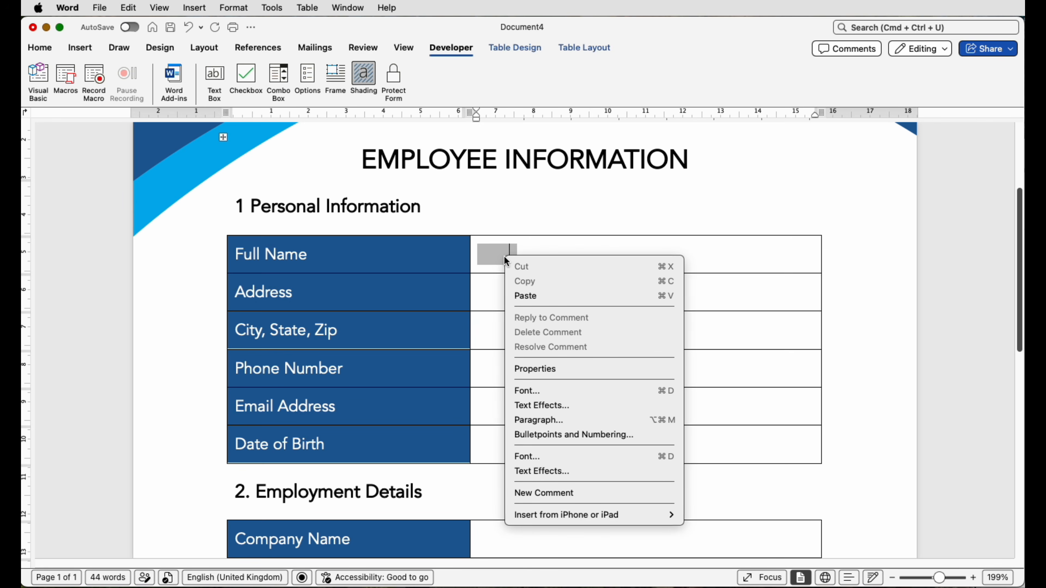
{"action": "left_click", "coordinate": [536, 369]}
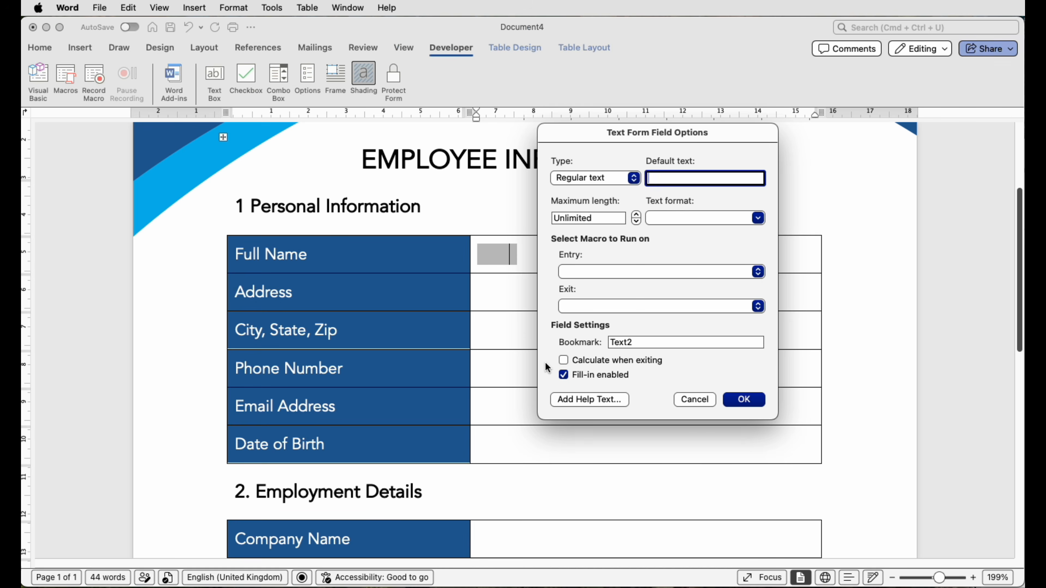
{"action": "key", "text": "Tab"}
{"action": "type", "text": "20"}
{"action": "left_click", "coordinate": [758, 218]}
{"action": "left_click", "coordinate": [700, 280]}
{"action": "left_click", "coordinate": [743, 399]}
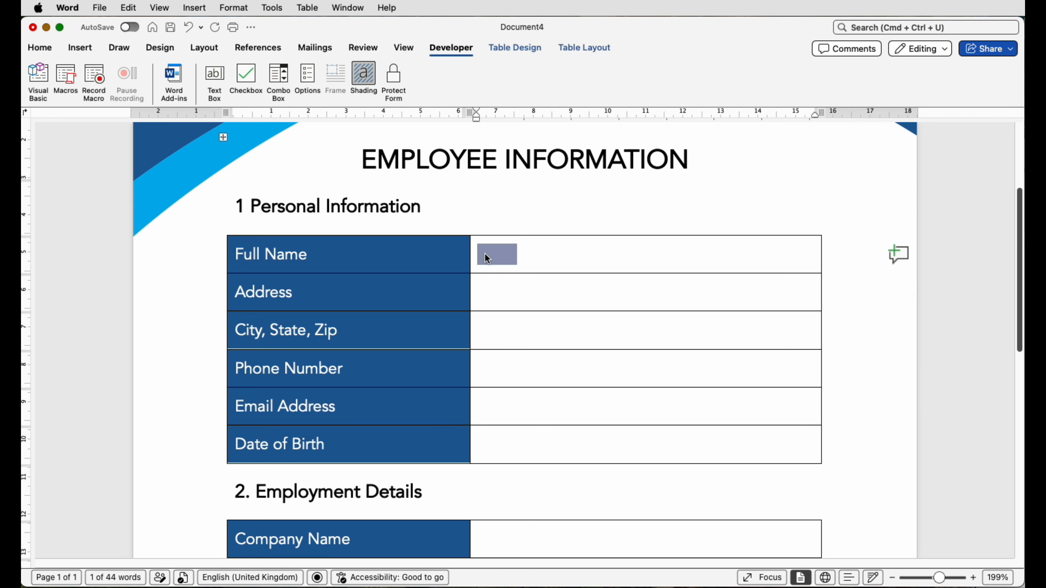
Copy the Full Name form field into the Address through Date of Birth answer cells and align them centre left
{"action": "left_click_drag", "start_coordinate": [520, 292], "coordinate": [529, 431]}
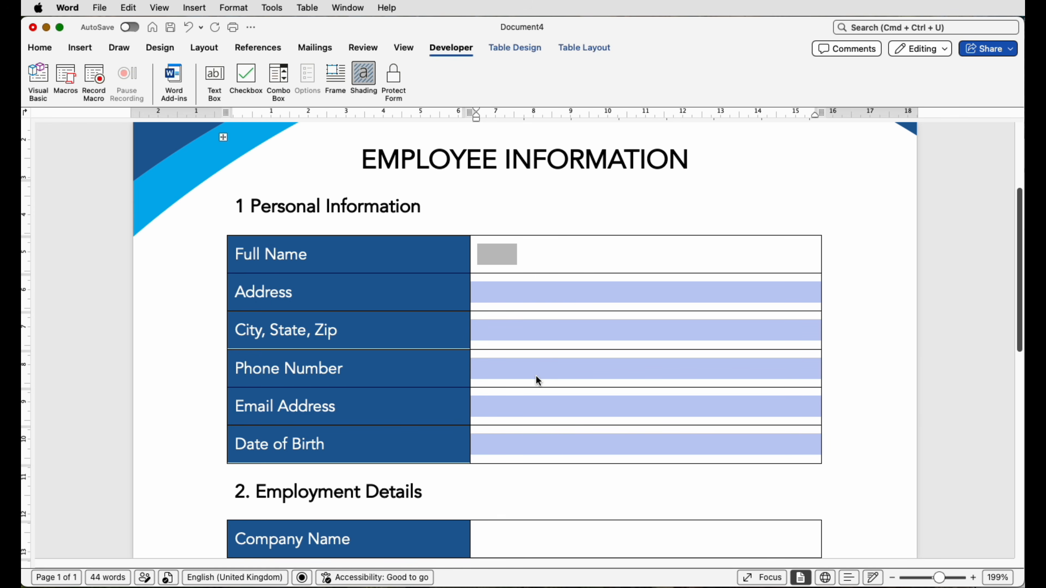
{"action": "key", "text": "super+v"}
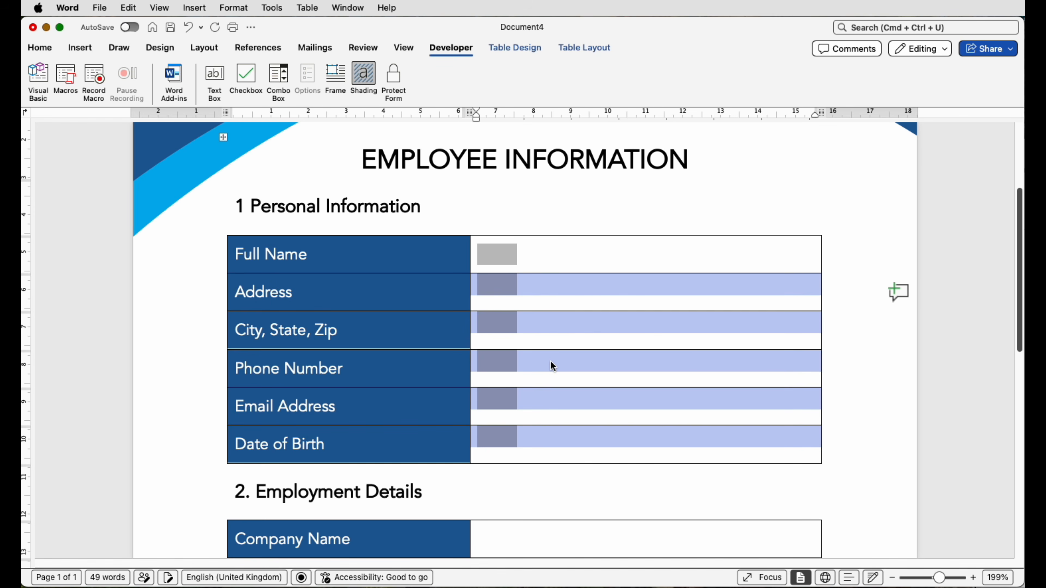
{"action": "left_click", "coordinate": [531, 48]}
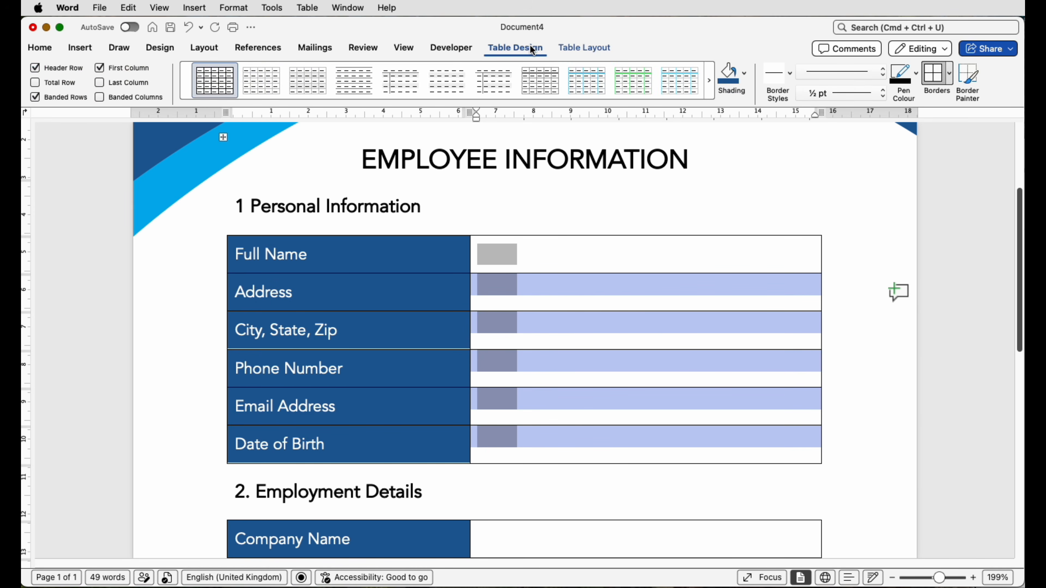
{"action": "left_click", "coordinate": [577, 50]}
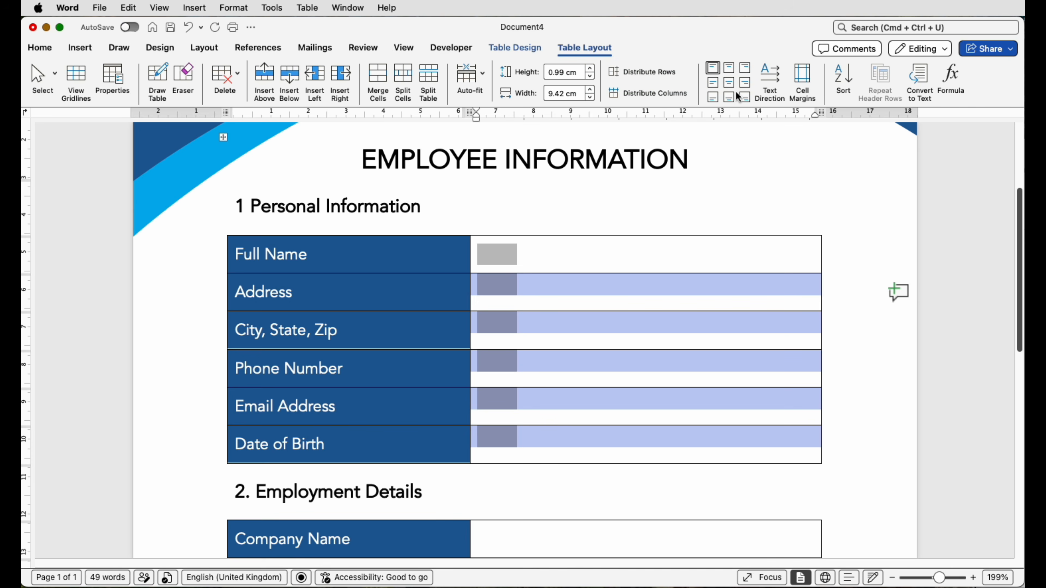
{"action": "left_click", "coordinate": [716, 87]}
Paste the text form field into all Employment Details answer cells, from Company Name to Supervisor Name
{"action": "scroll", "coordinate": [610, 399], "scroll_direction": "down", "scroll_amount": 5}
{"action": "left_click_drag", "start_coordinate": [562, 317], "coordinate": [567, 498]}
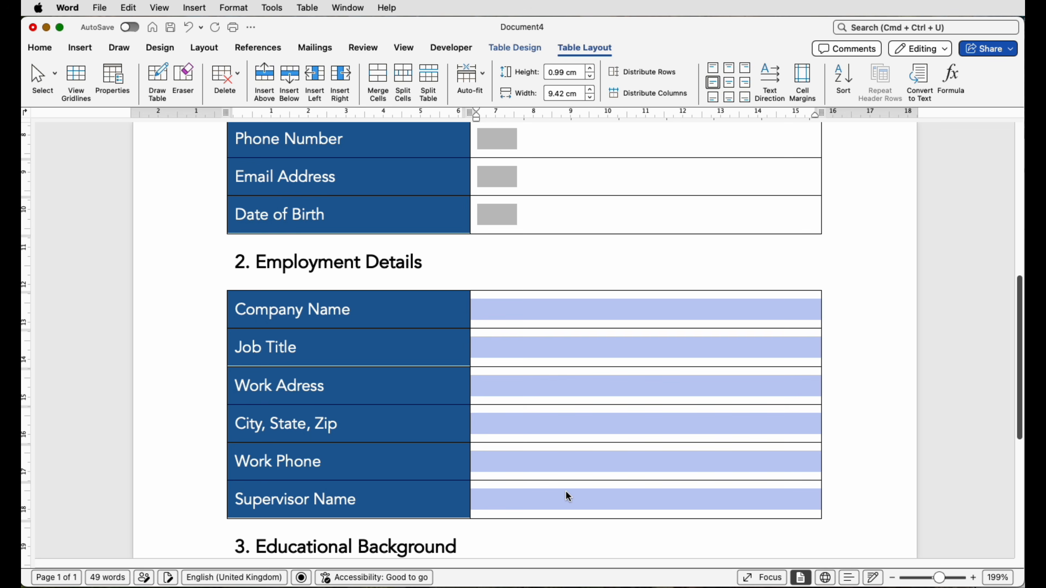
{"action": "key", "text": "super+v"}
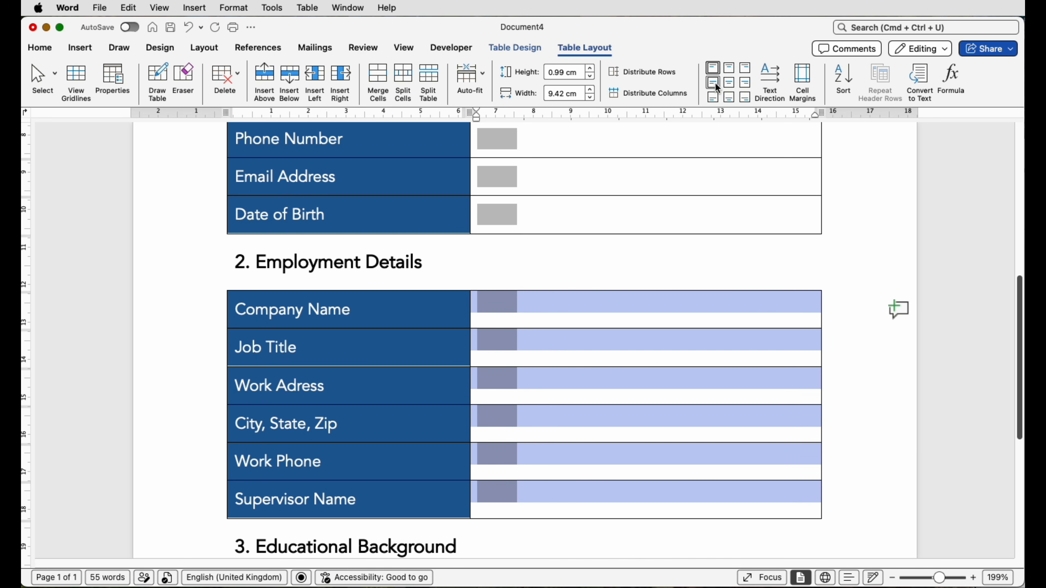
Align the Employment Details answer cells centre left and paste the text form field into the Institution and Major answer cells
{"action": "left_click", "coordinate": [717, 87]}
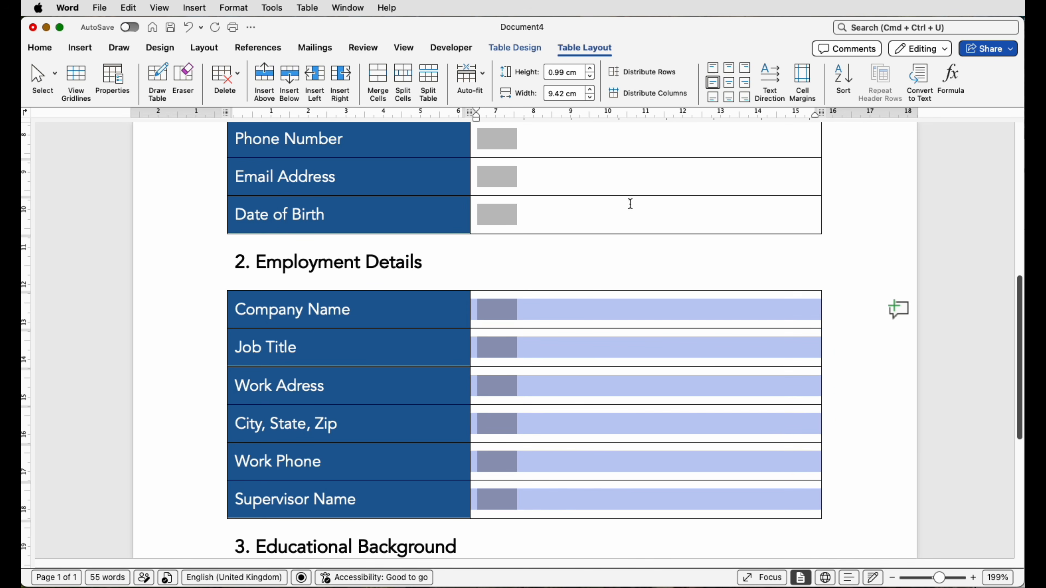
{"action": "scroll", "coordinate": [598, 305], "scroll_direction": "down", "scroll_amount": 1}
{"action": "scroll", "coordinate": [598, 306], "scroll_direction": "down", "scroll_amount": 6}
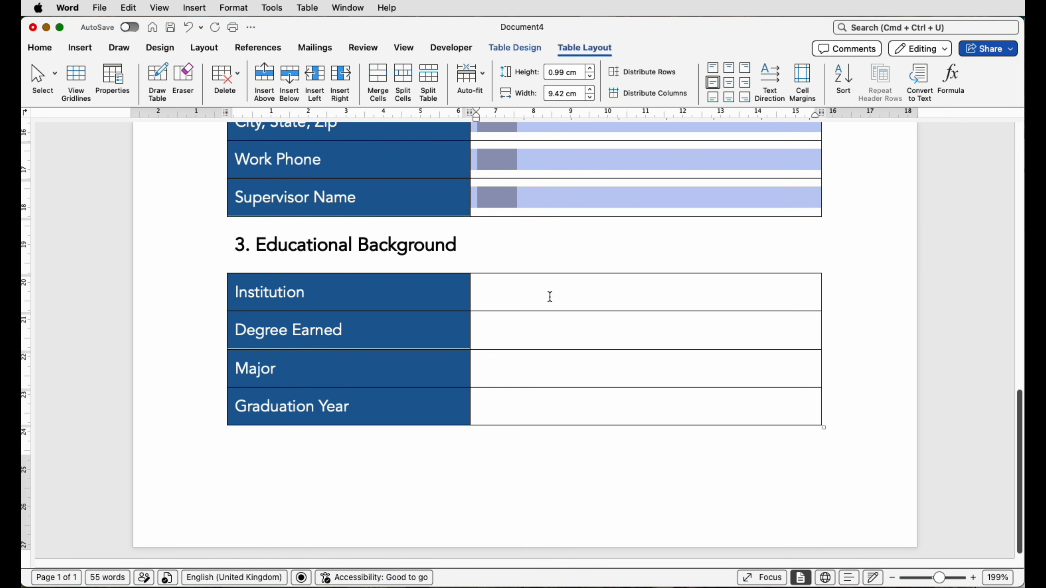
{"action": "left_click", "coordinate": [551, 297]}
{"action": "key", "text": "super+v"}
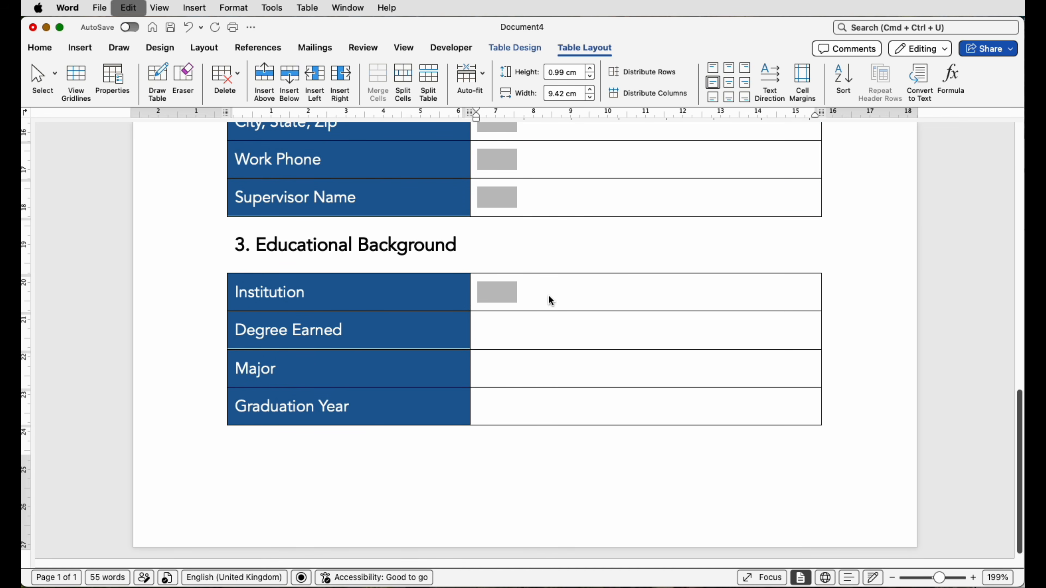
{"action": "left_click", "coordinate": [520, 366]}
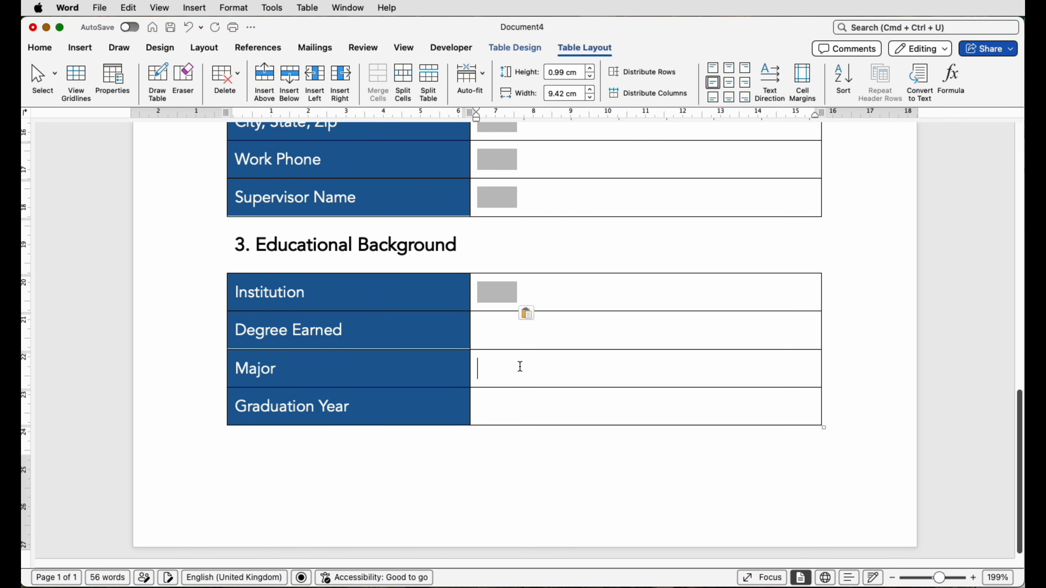
{"action": "key", "text": "super+v"}
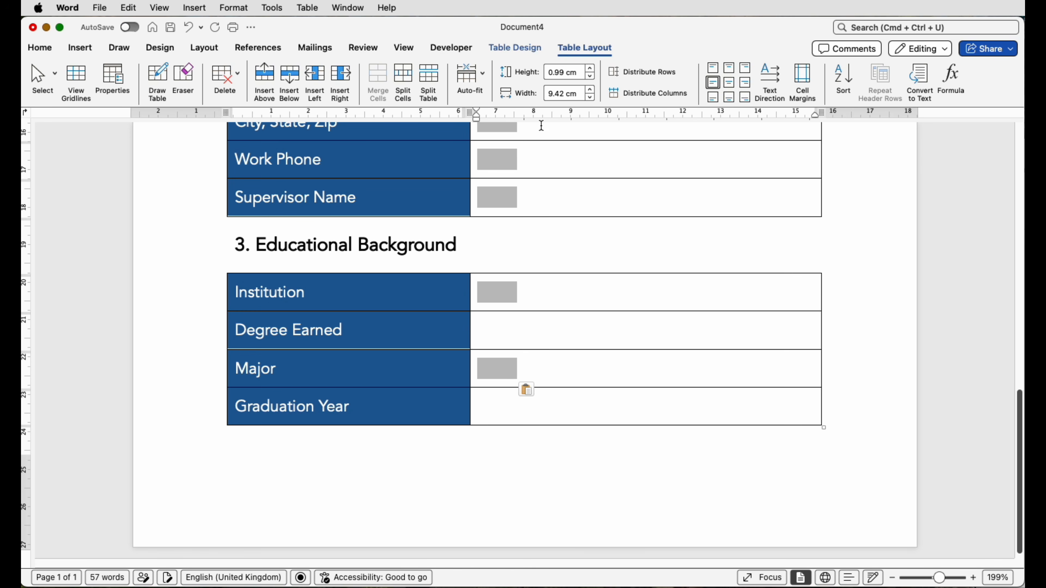
Insert a drop-down form field in the Degree Earned answer cell and add SELECT ONE as its first item
{"action": "left_click", "coordinate": [439, 49]}
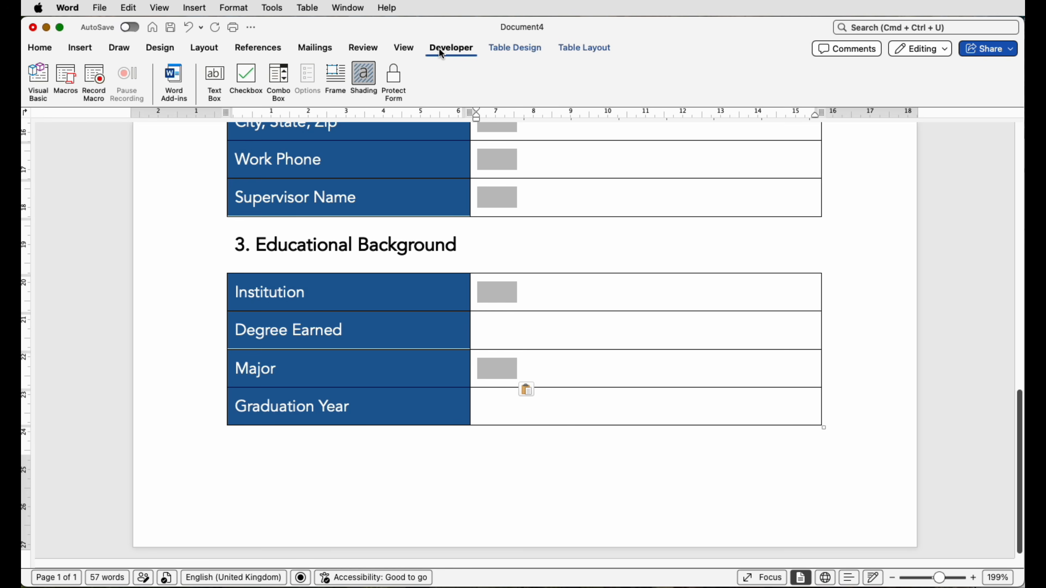
{"action": "left_click", "coordinate": [283, 79]}
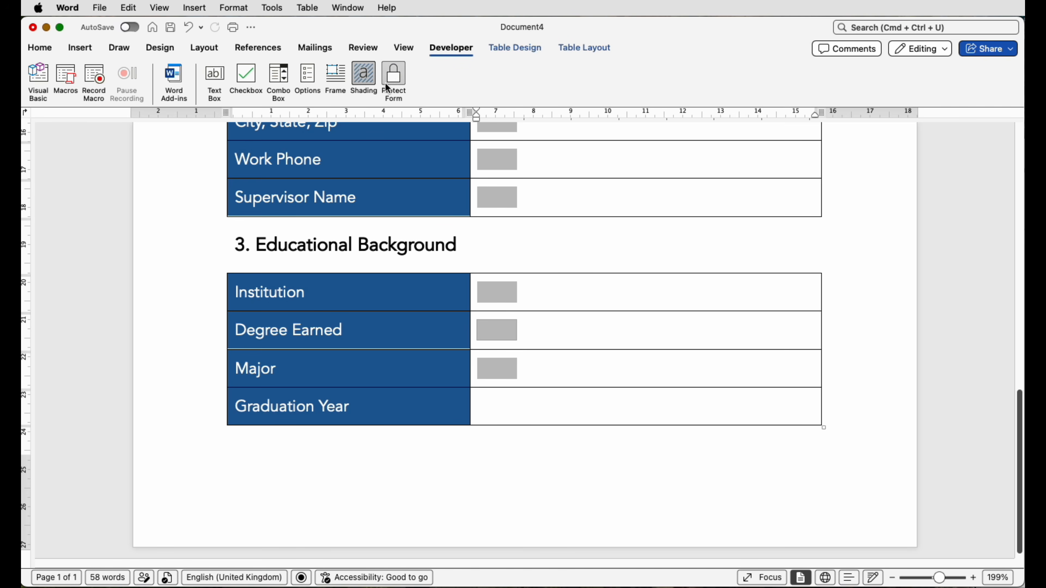
{"action": "right_click", "coordinate": [508, 337]}
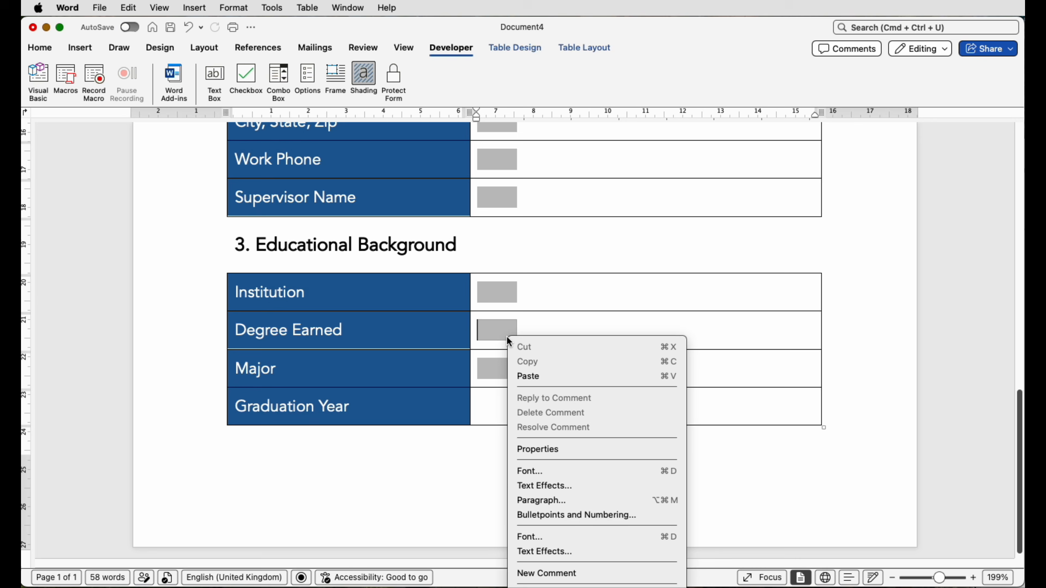
{"action": "left_click", "coordinate": [564, 453]}
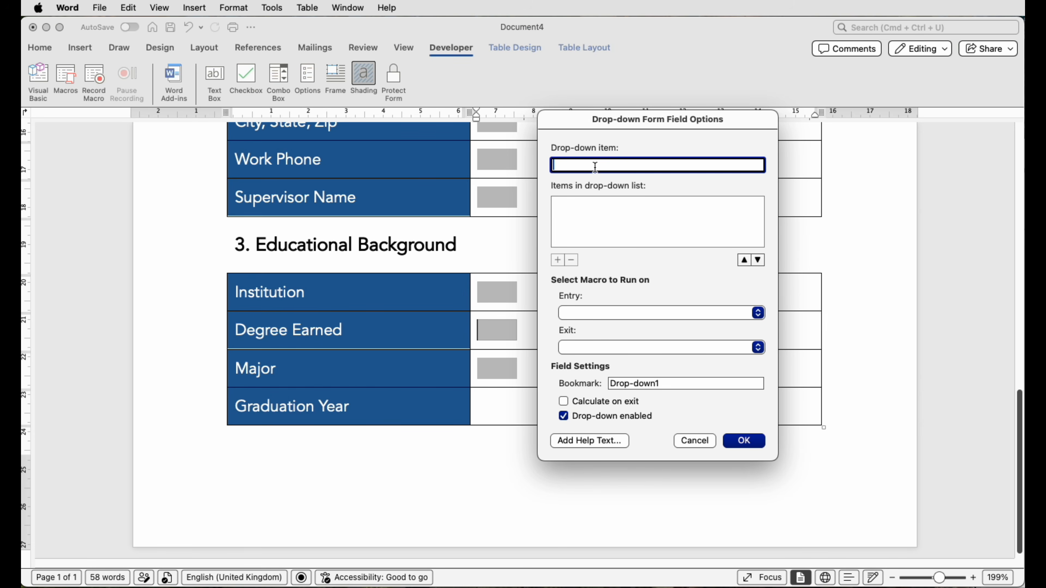
{"action": "type", "text": "SELECT ONE"}
{"action": "key", "text": "Return"}
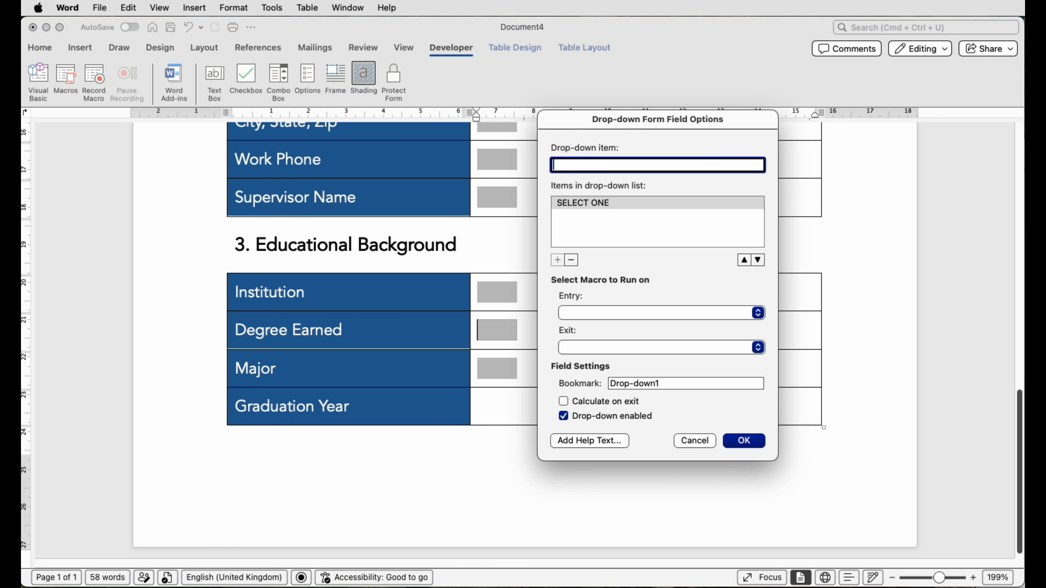
Add Bachelors and Master, in that order, to the Degree Earned drop-down list
{"action": "type", "text": "Bachelors"}
{"action": "key", "text": "Return"}
{"action": "type", "text": "masters"}
{"action": "key", "text": "Return"}
{"action": "left_click", "coordinate": [572, 260]}
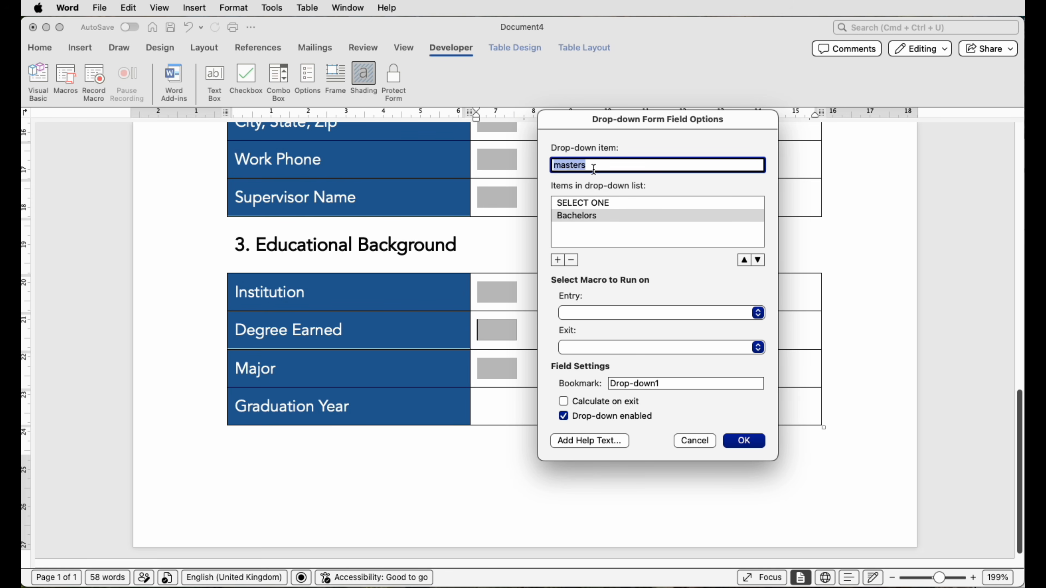
{"action": "type", "text": "Master"}
{"action": "key", "text": "Return"}
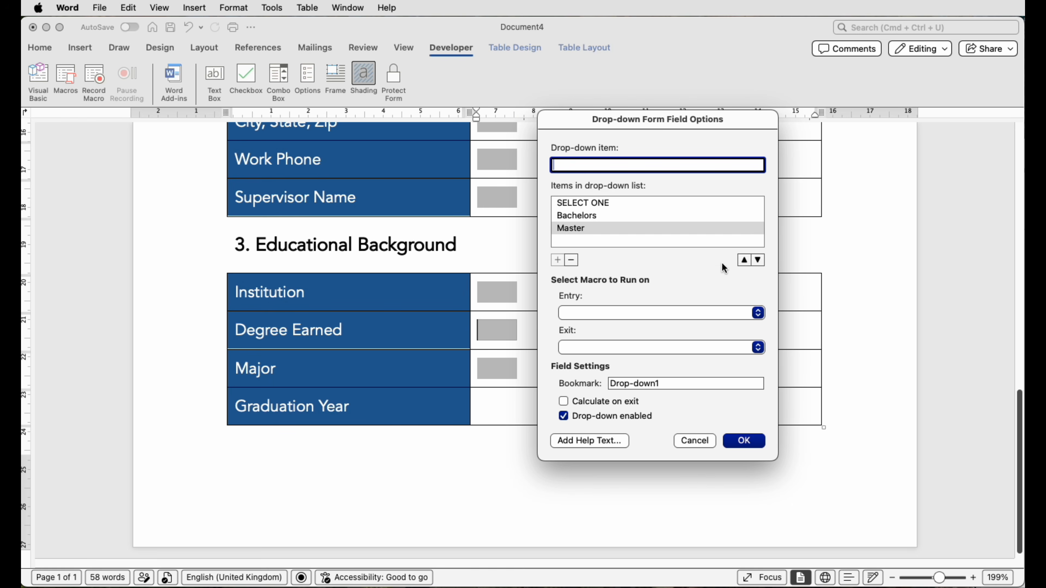
{"action": "left_click", "coordinate": [745, 261]}
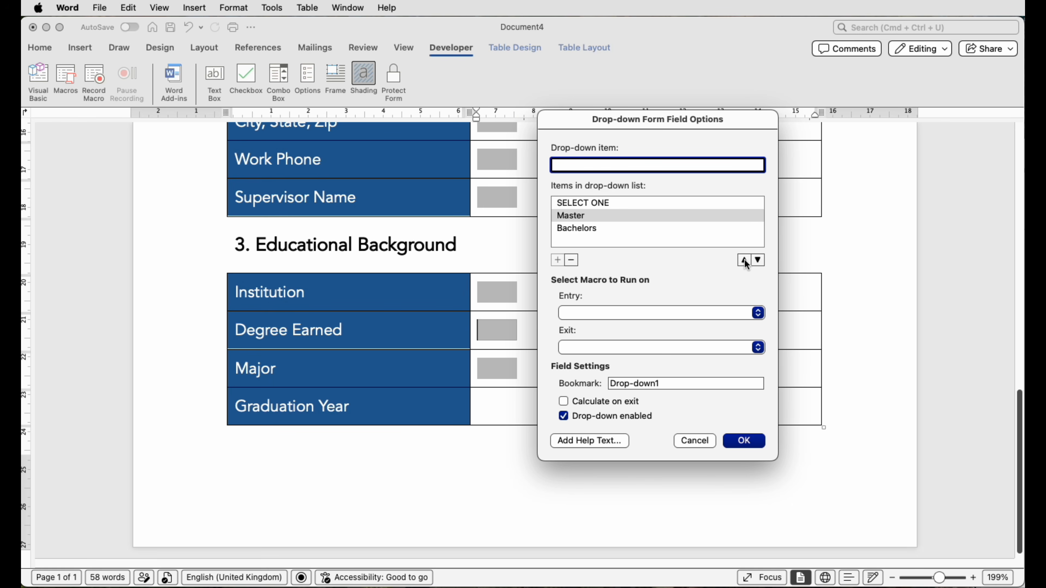
{"action": "left_click", "coordinate": [758, 260]}
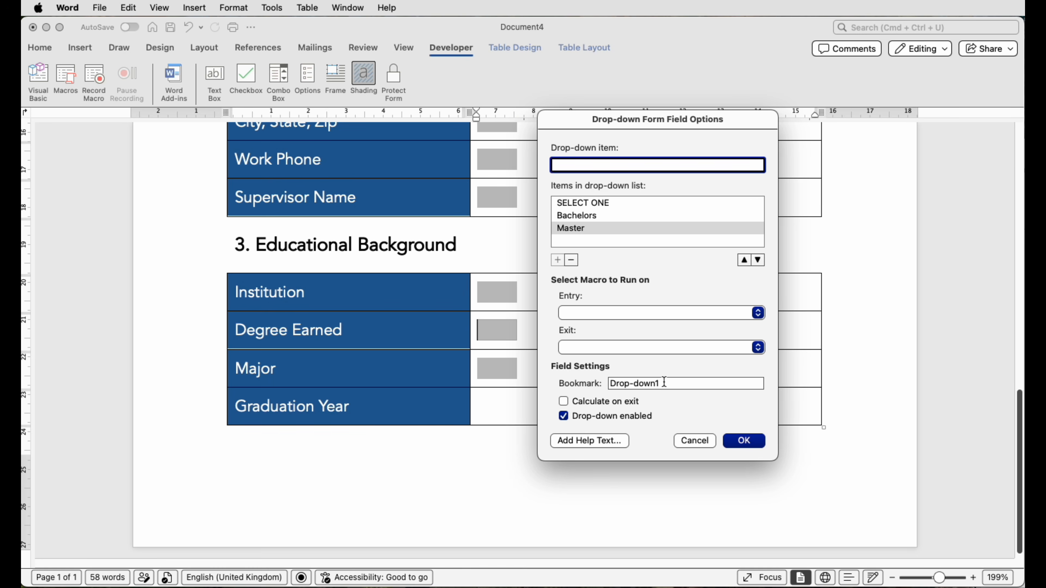
Set the Degree Earned drop-down's bookmark to degree and apply its options
{"action": "left_click_drag", "start_coordinate": [663, 383], "coordinate": [610, 387]}
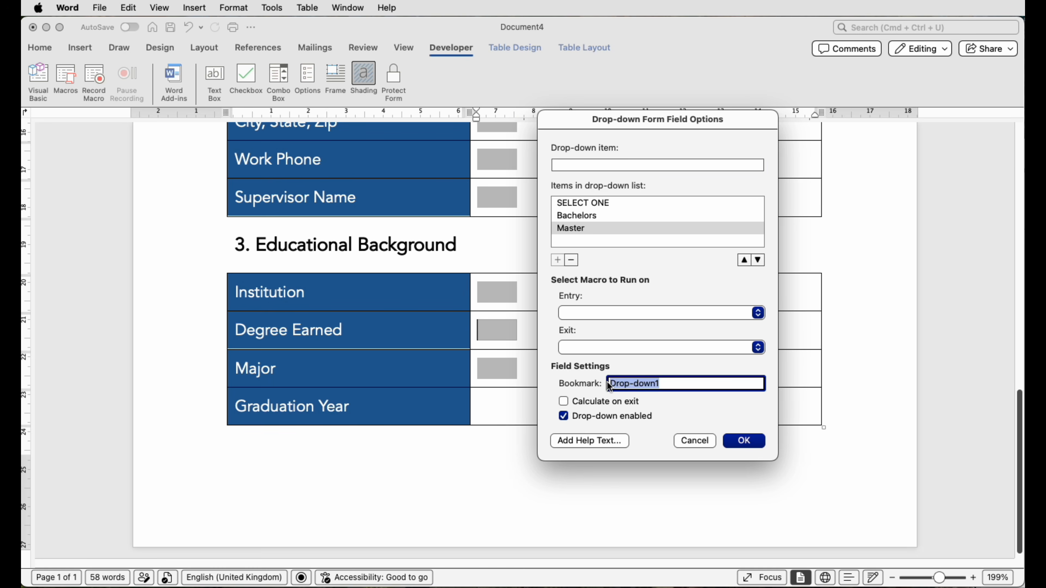
{"action": "type", "text": "degree"}
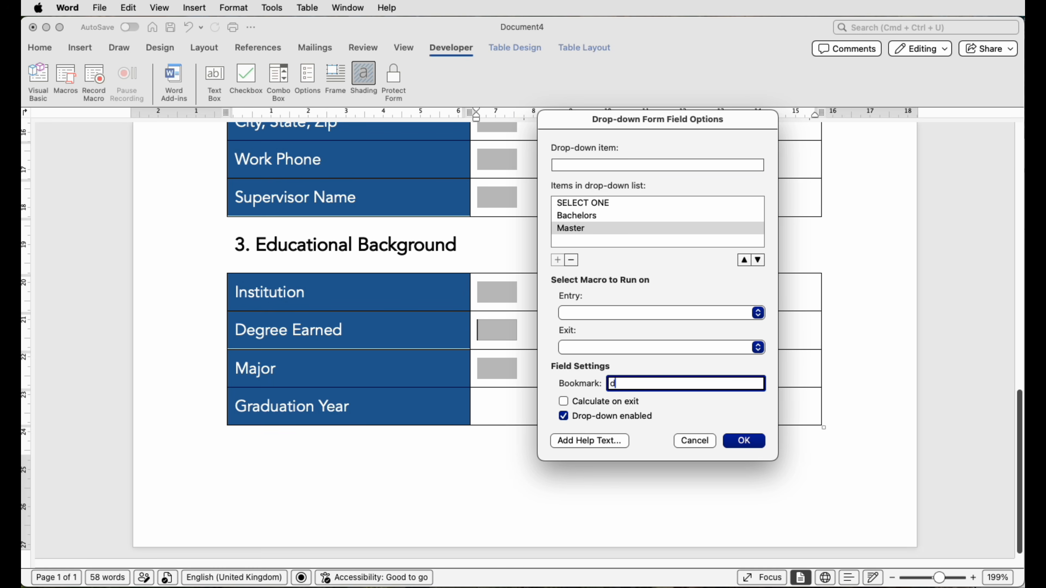
{"action": "left_click", "coordinate": [746, 442]}
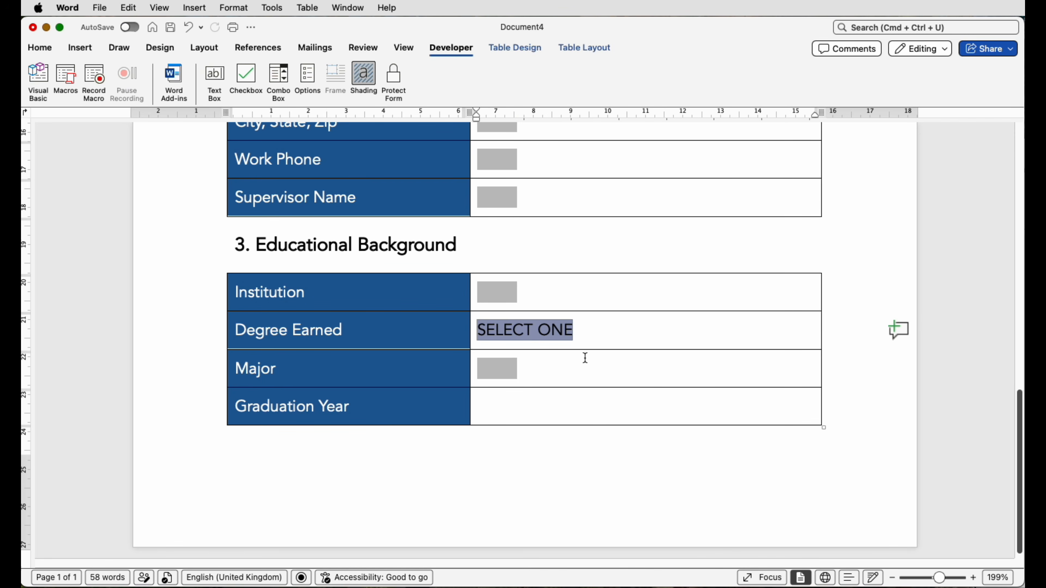
Protect the form to check the choices in the Degree Earned drop-down, and remove the protection
{"action": "left_click", "coordinate": [394, 78]}
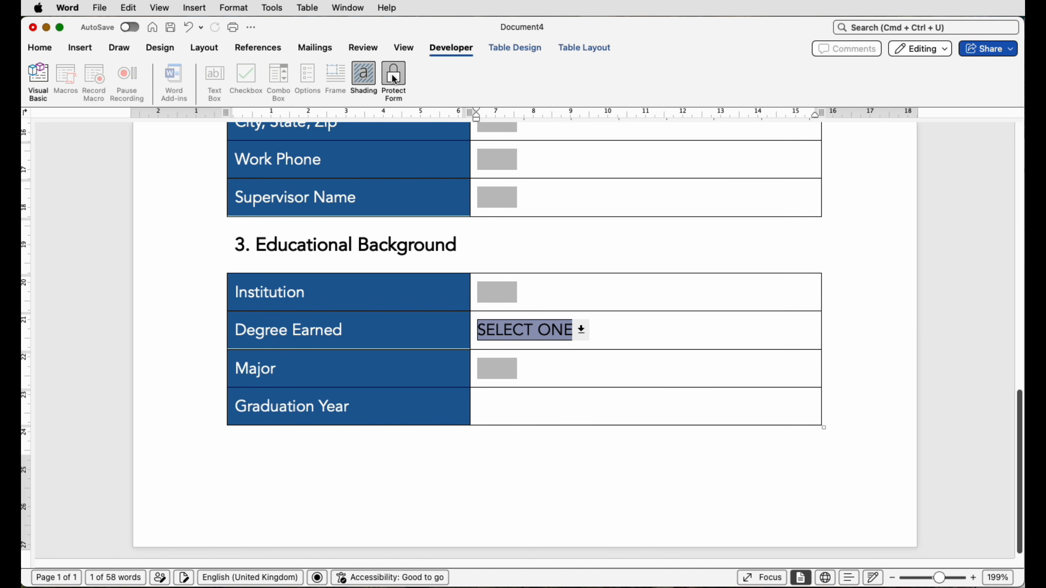
{"action": "left_click", "coordinate": [583, 332]}
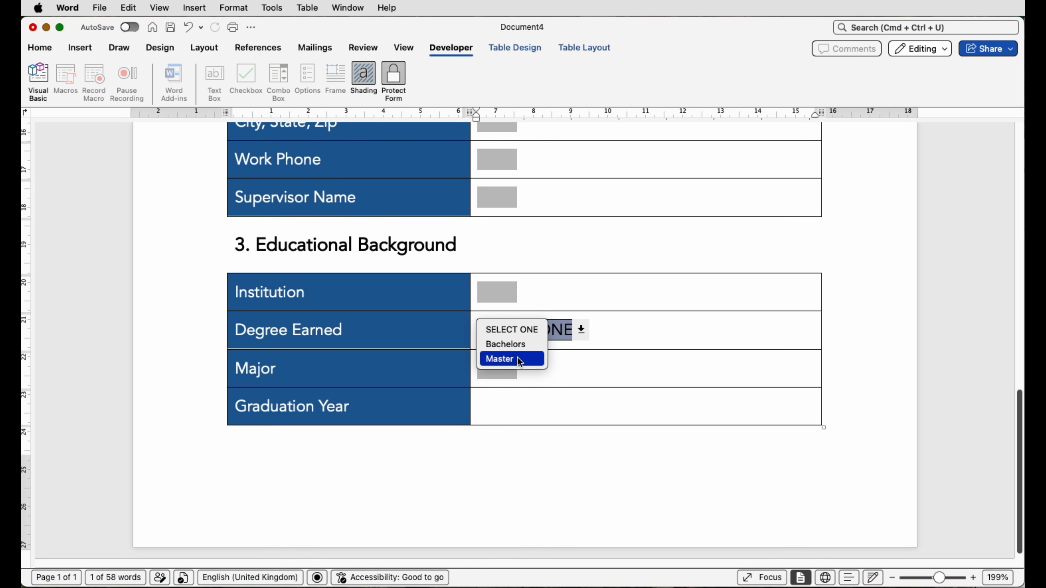
{"action": "left_click", "coordinate": [524, 414]}
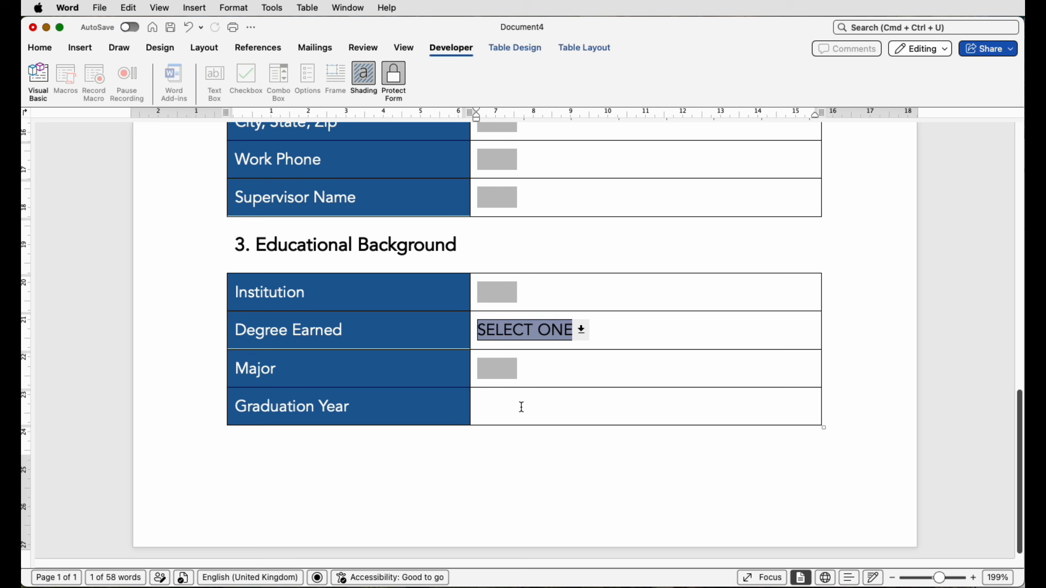
{"action": "left_click", "coordinate": [518, 406]}
{"action": "key", "text": "Tab"}
{"action": "scroll", "coordinate": [519, 406], "scroll_direction": "down", "scroll_amount": 10}
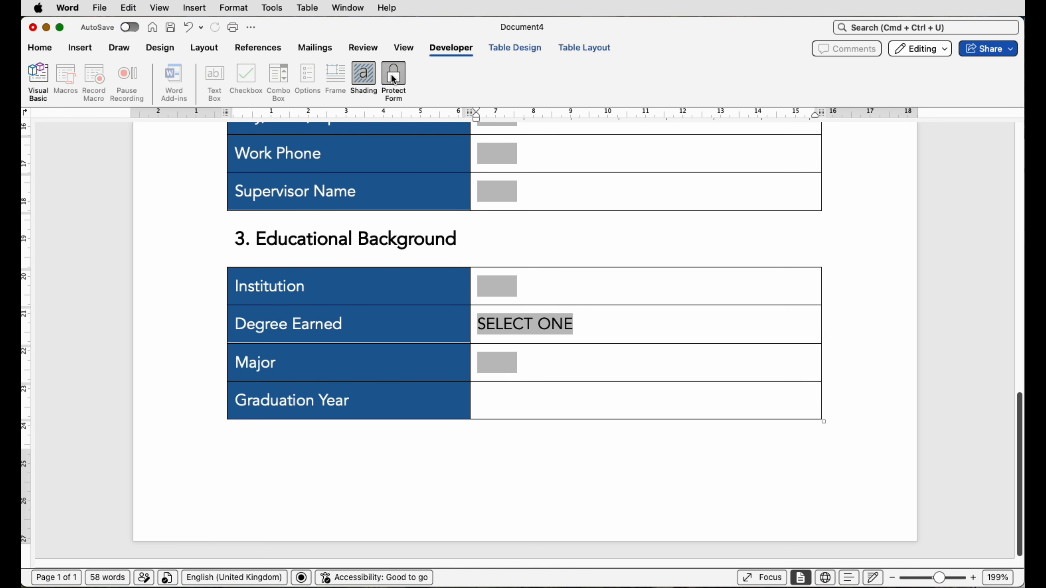
{"action": "left_click", "coordinate": [392, 77]}
Insert a drop-down form field in the Graduation Year answer cell with the items SELECT ONE, 2025 and 2026
{"action": "left_click", "coordinate": [509, 414]}
{"action": "scroll", "coordinate": [444, 285], "scroll_direction": "up", "scroll_amount": 1}
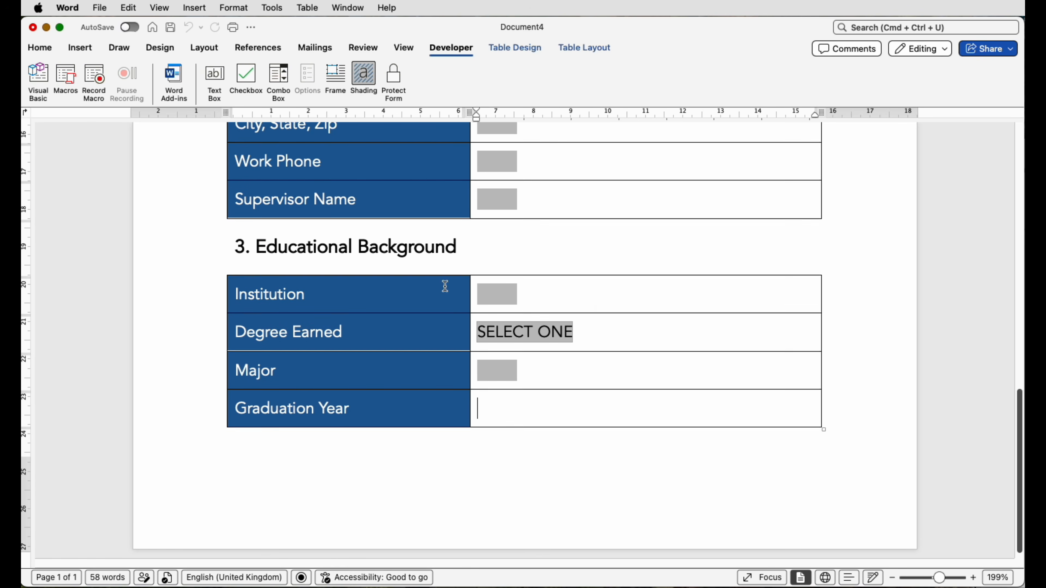
{"action": "left_click", "coordinate": [279, 82]}
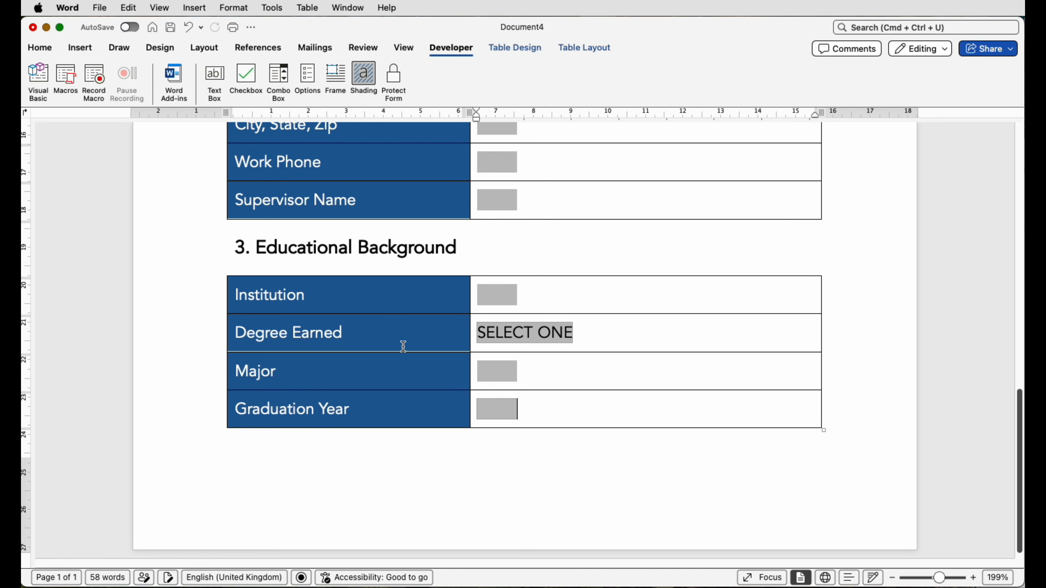
{"action": "right_click", "coordinate": [507, 413]}
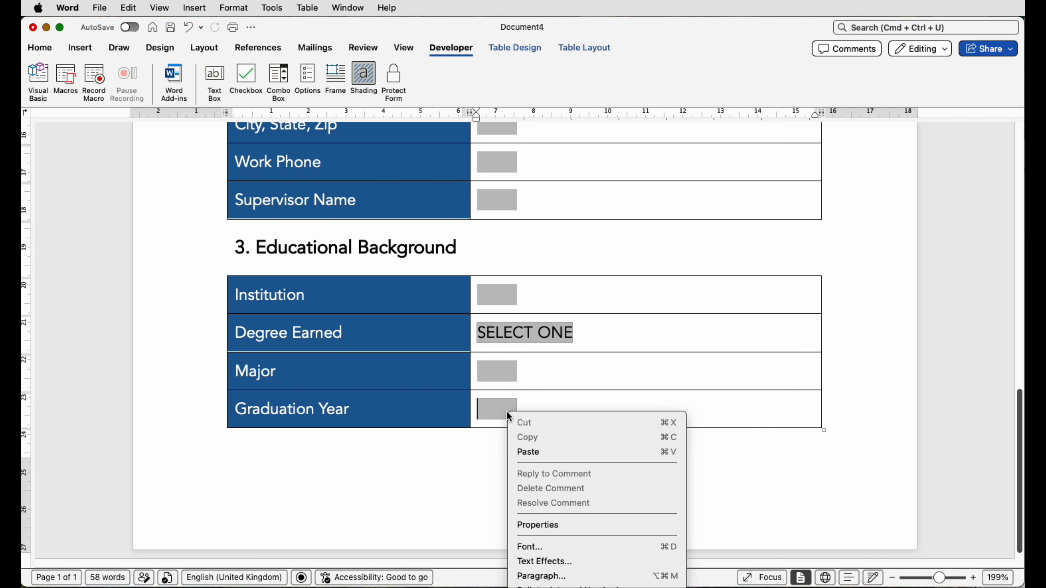
{"action": "left_click", "coordinate": [544, 527]}
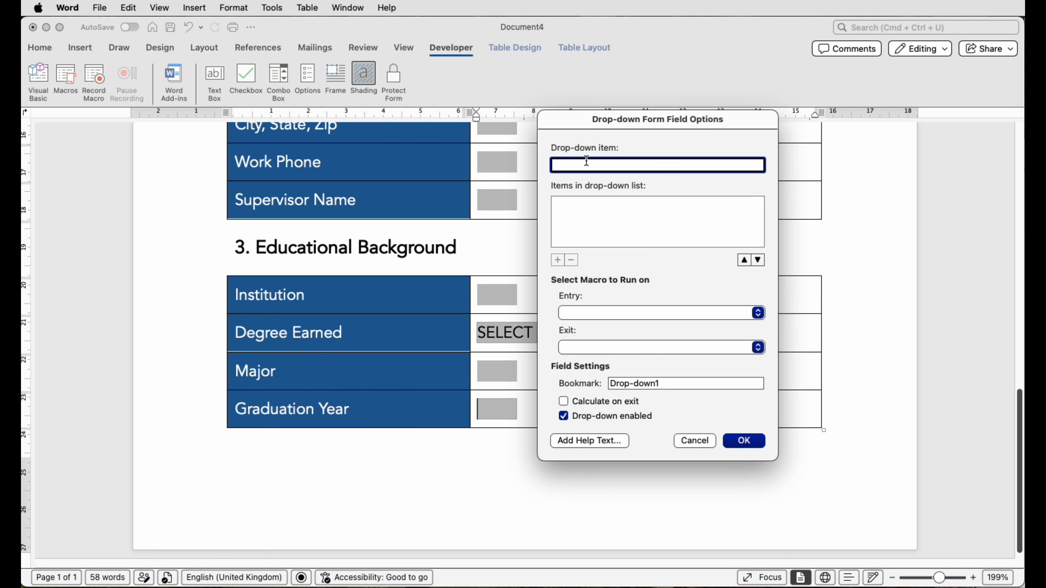
{"action": "type", "text": "SELECT ONE"}
{"action": "key", "text": "Return"}
{"action": "type", "text": "2025"}
{"action": "key", "text": "Return"}
{"action": "type", "text": "2026"}
{"action": "key", "text": "Return"}
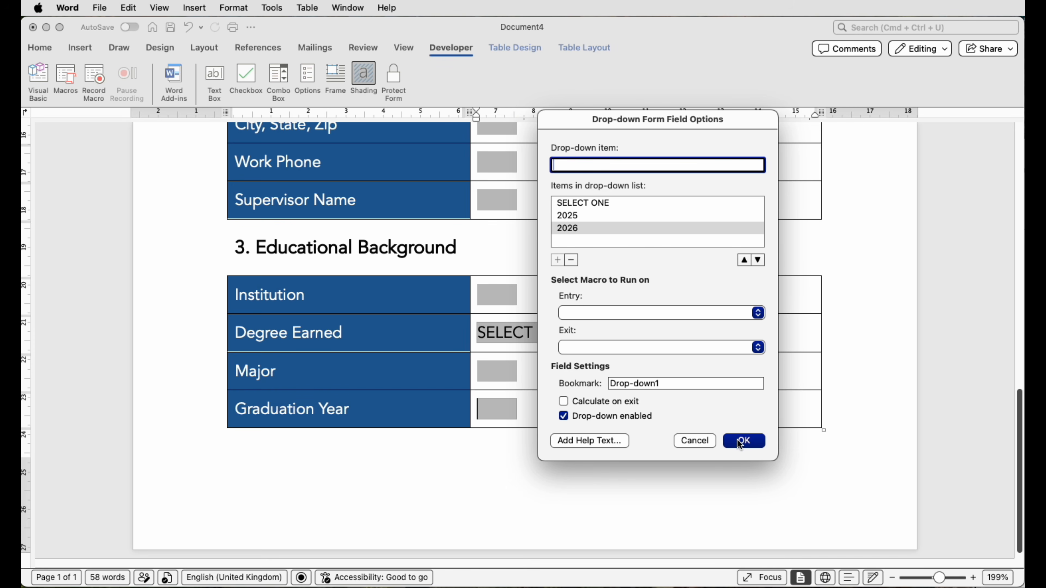
Set the Graduation Year drop-down's bookmark to Year and apply its options
{"action": "triple_click", "coordinate": [665, 378]}
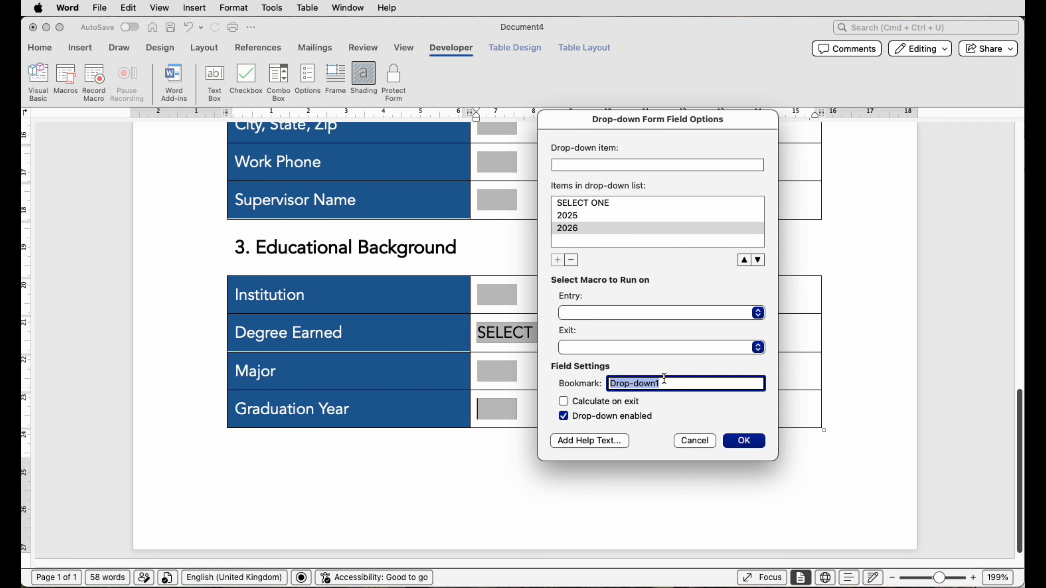
{"action": "type", "text": "Year"}
{"action": "left_click", "coordinate": [744, 440]}
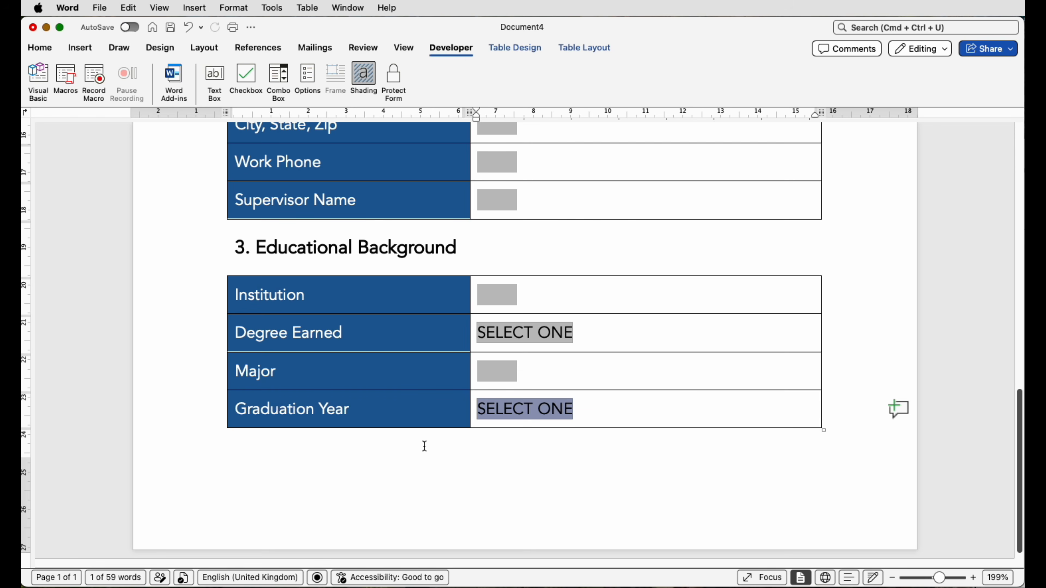
Protect the form and check the choices in the Graduation Year drop-down
{"action": "left_click", "coordinate": [395, 76]}
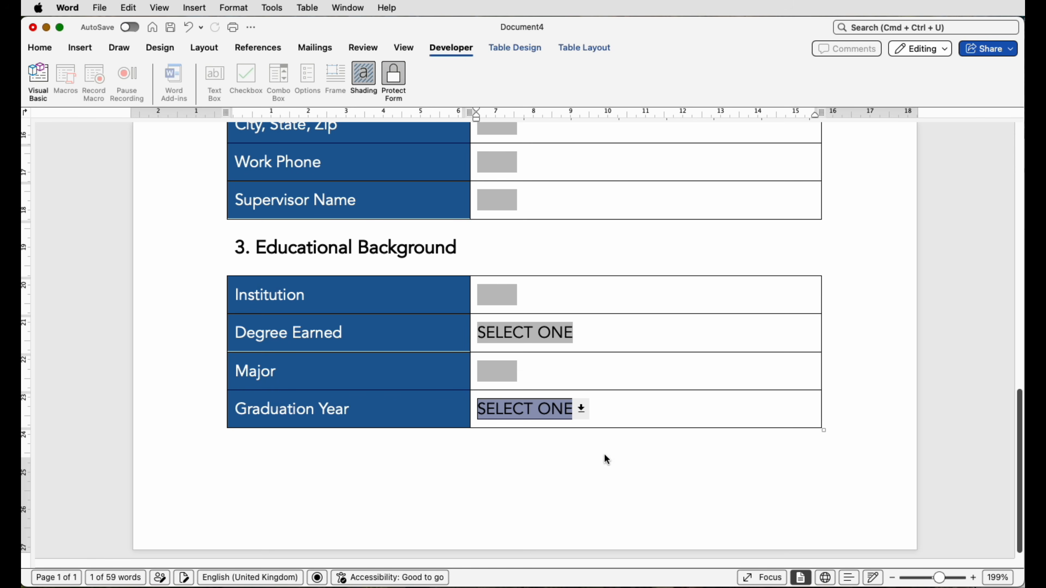
{"action": "left_click", "coordinate": [581, 409]}
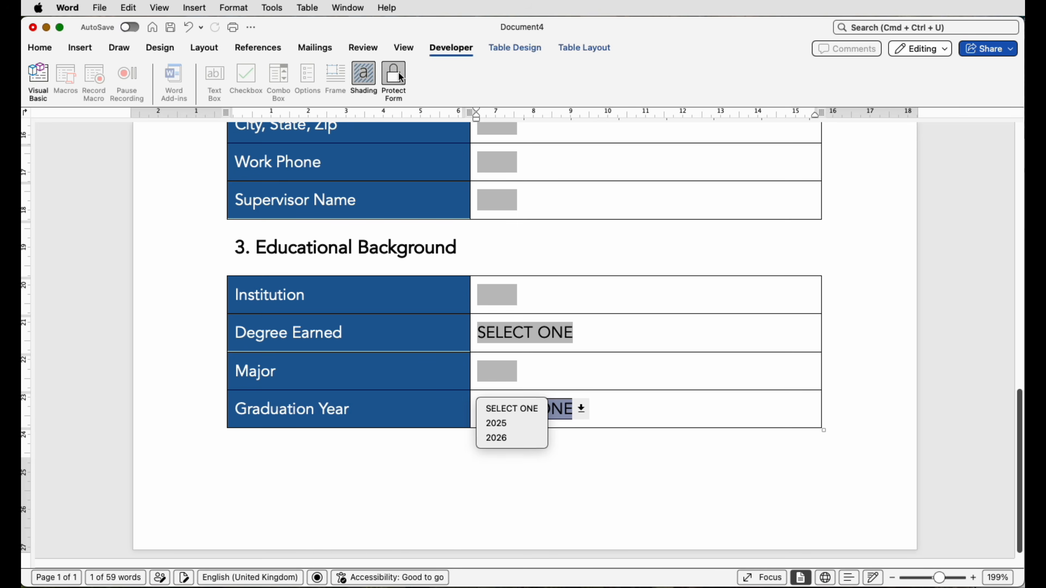
{"action": "left_click", "coordinate": [926, 581]}
{"action": "left_click_drag", "start_coordinate": [926, 582], "coordinate": [925, 581]}
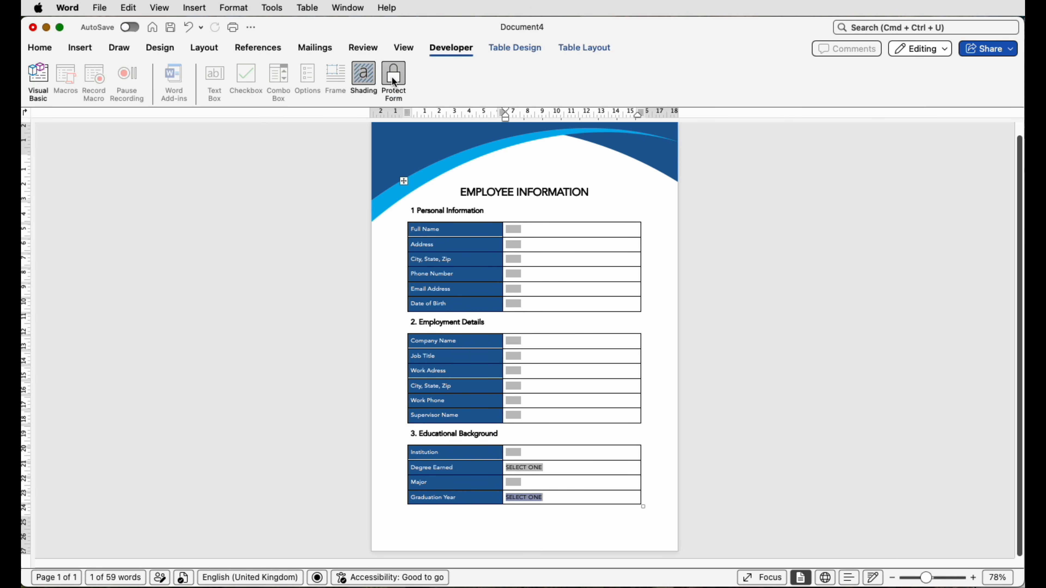
{"action": "left_click", "coordinate": [455, 210]}
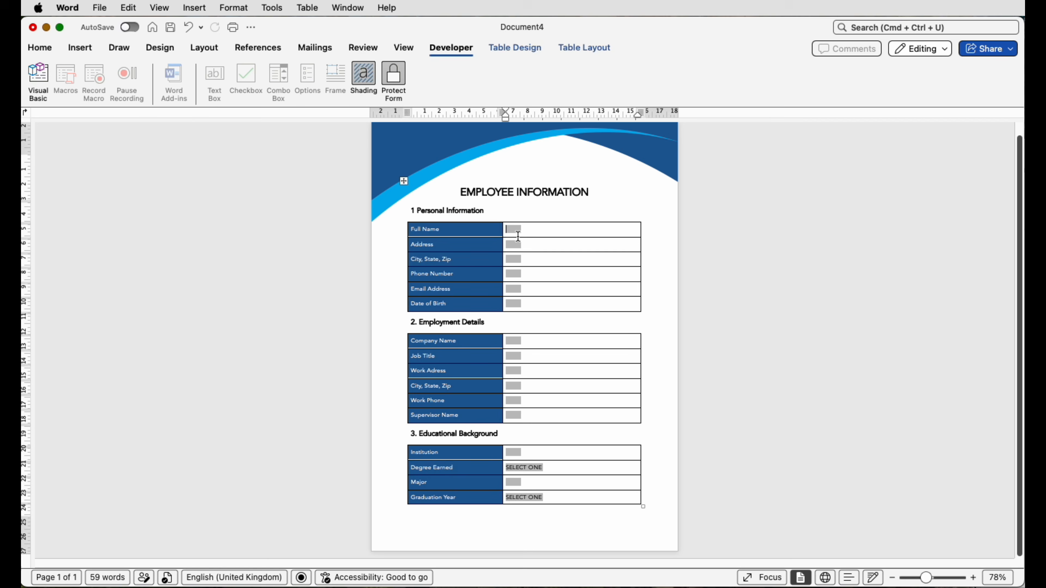
Turn the form field shading off and on again, and lift and reapply the form protection
{"action": "left_click", "coordinate": [363, 79]}
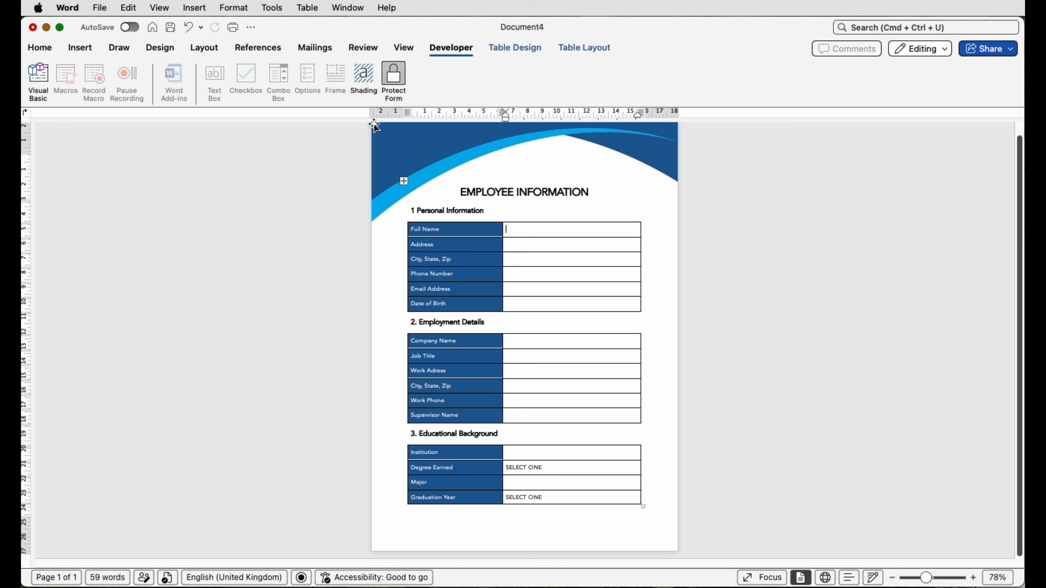
{"action": "left_click", "coordinate": [367, 75]}
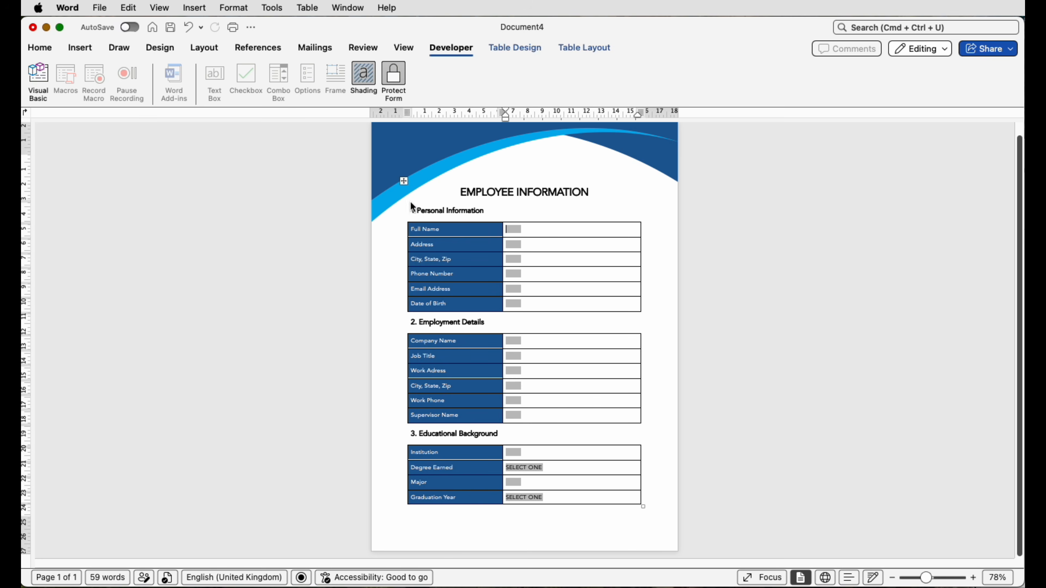
{"action": "left_click", "coordinate": [394, 81]}
{"action": "left_click", "coordinate": [394, 80]}
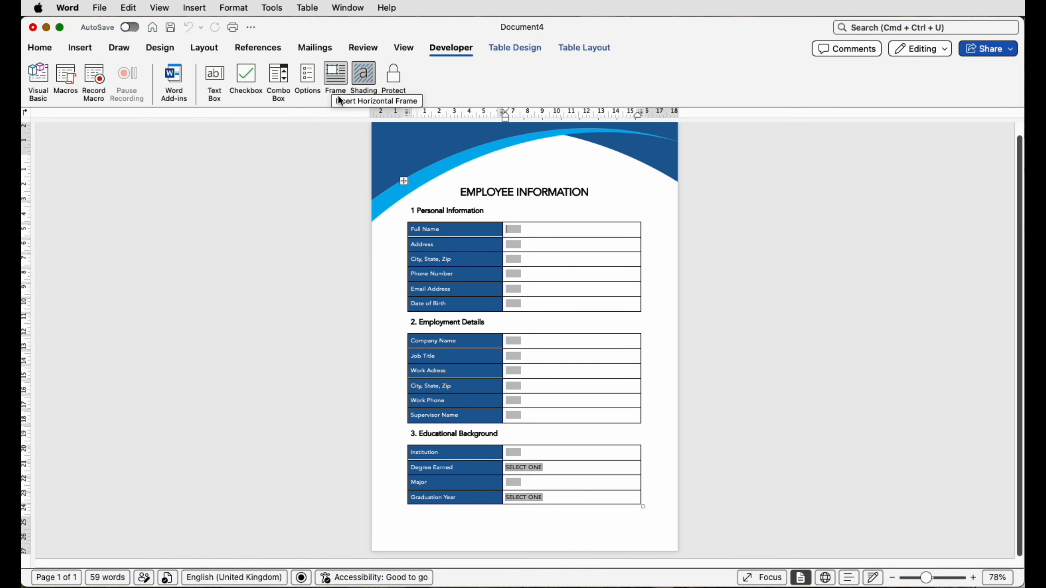
{"action": "left_click", "coordinate": [396, 79]}
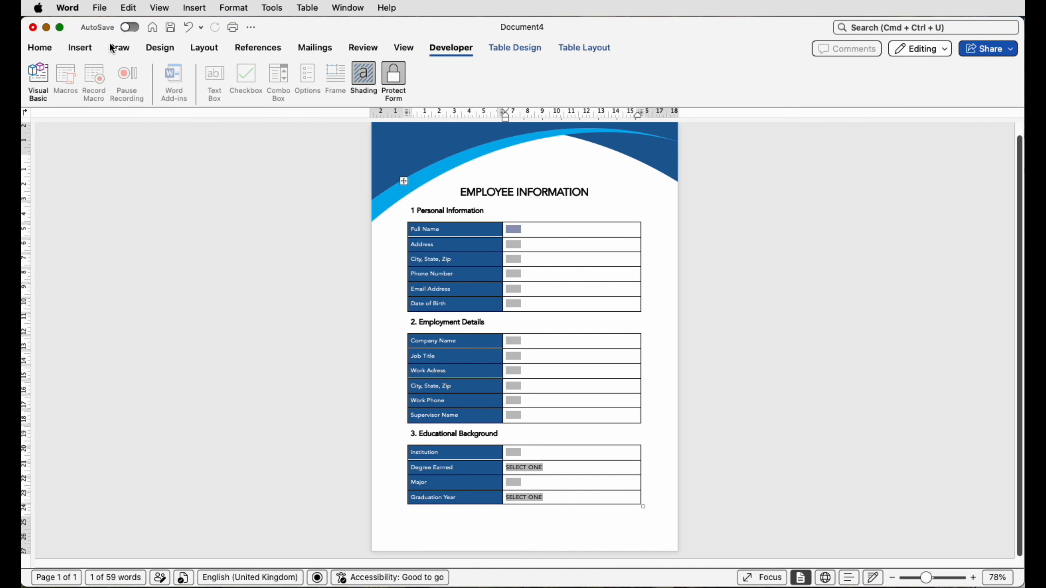
Save the form as a Microsoft Word template (.dotx) named EMPLOYEE INFORMATION in the Templates folder
{"action": "left_click", "coordinate": [100, 8]}
{"action": "left_click", "coordinate": [151, 137]}
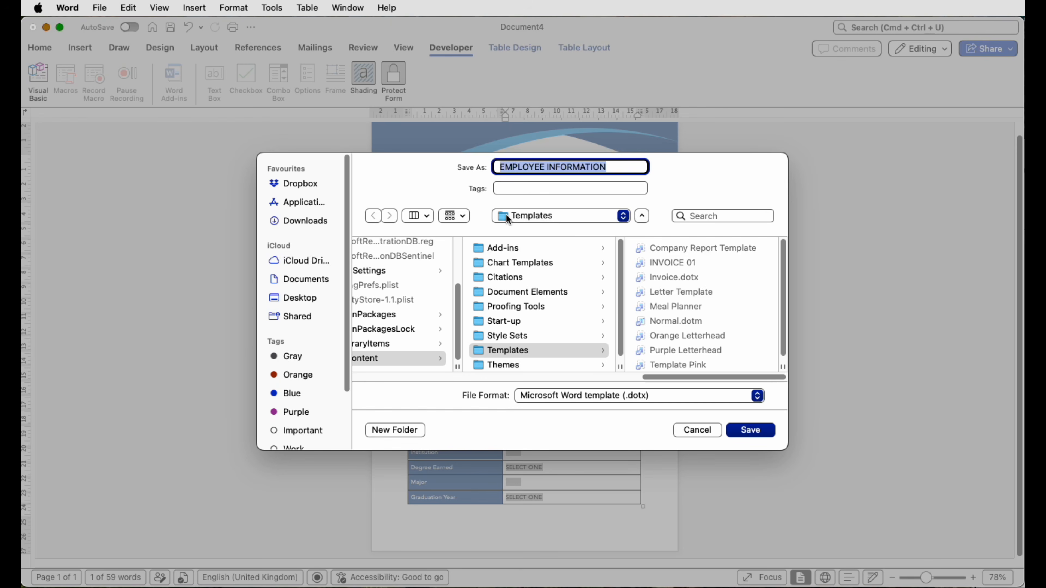
{"action": "left_click", "coordinate": [756, 396]}
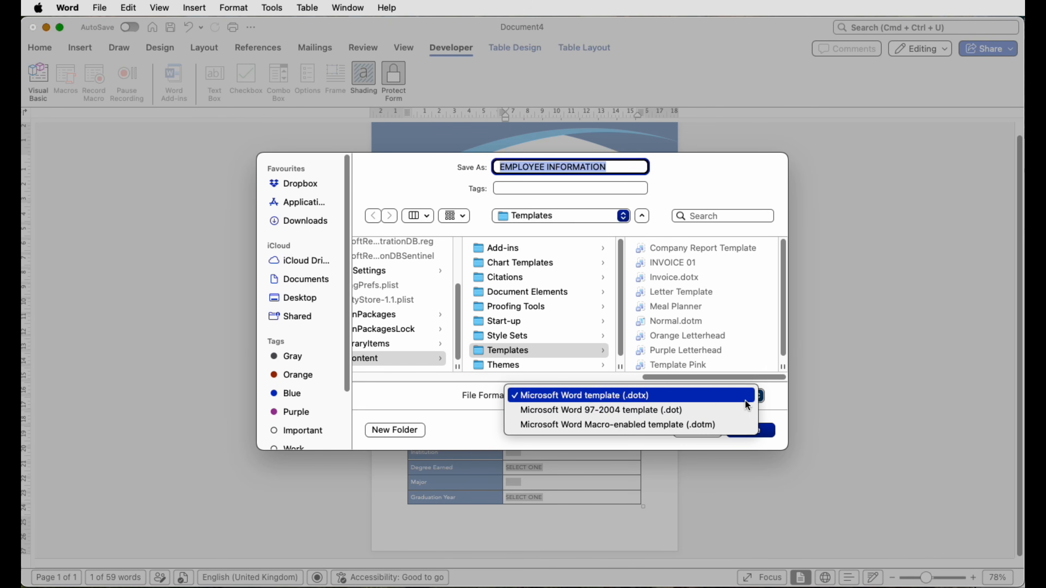
{"action": "left_click", "coordinate": [592, 396]}
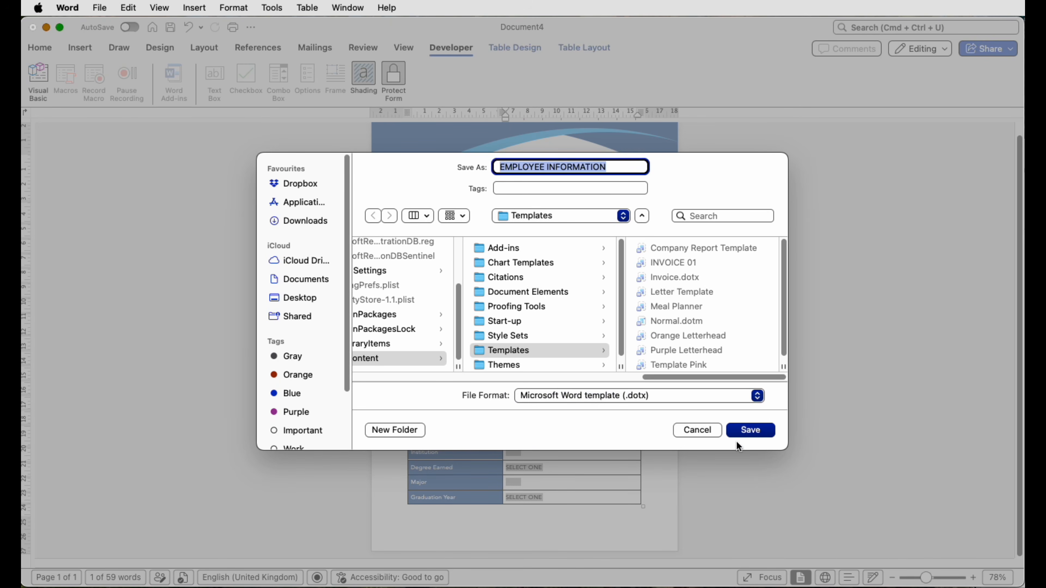
{"action": "left_click", "coordinate": [750, 430]}
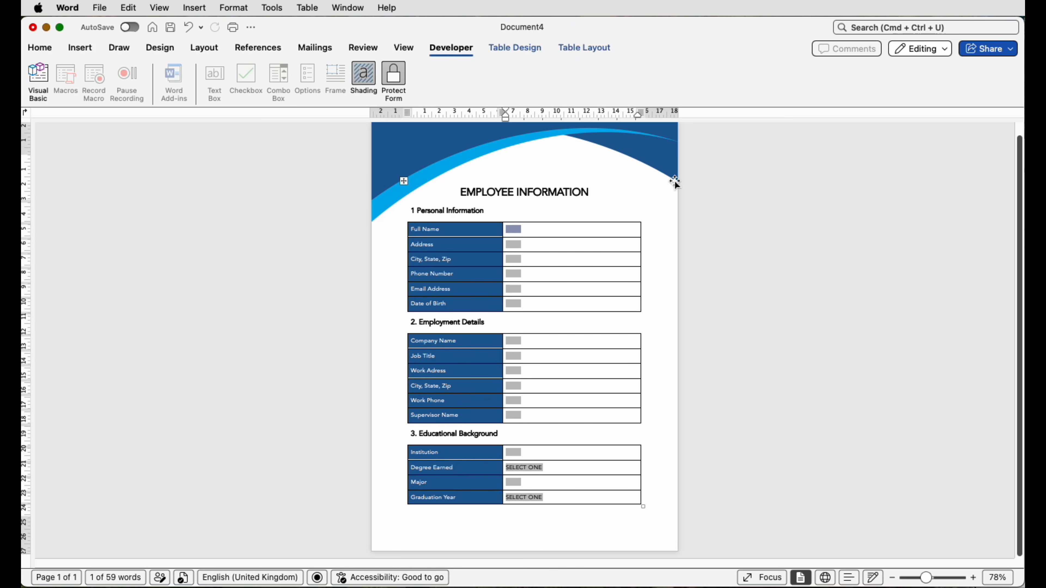